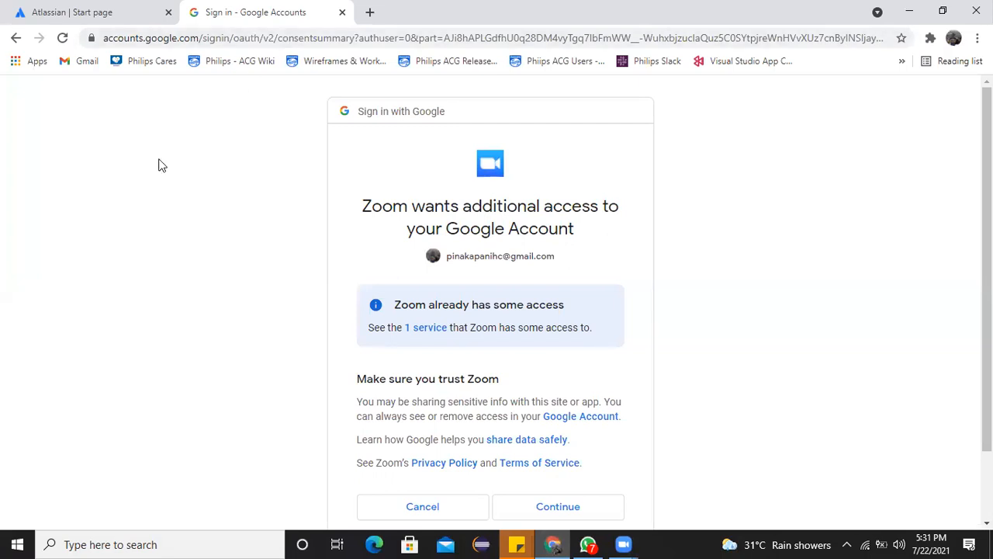
Switch to the Atlassian start page and close the WhatsApp window
left_click(134, 21)
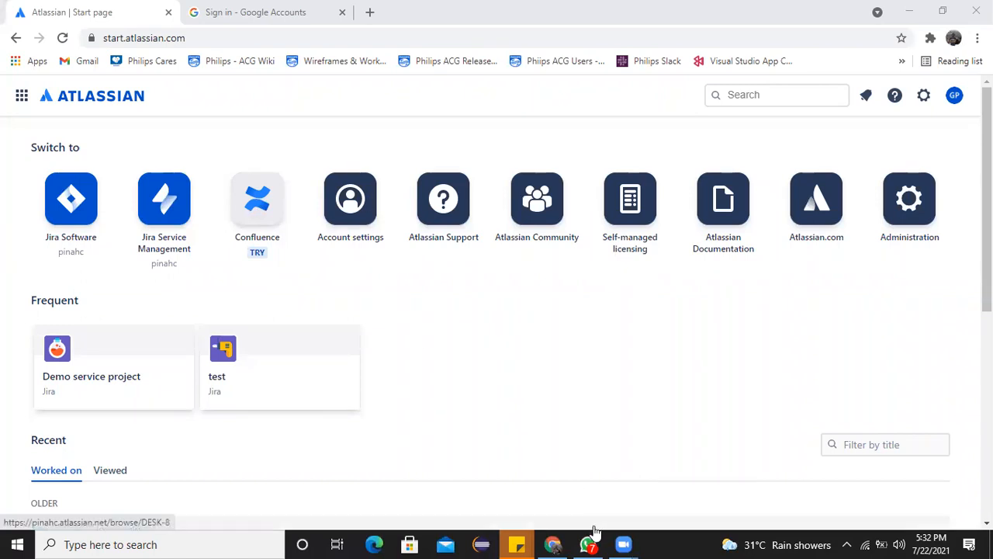
mouse_move(591, 544)
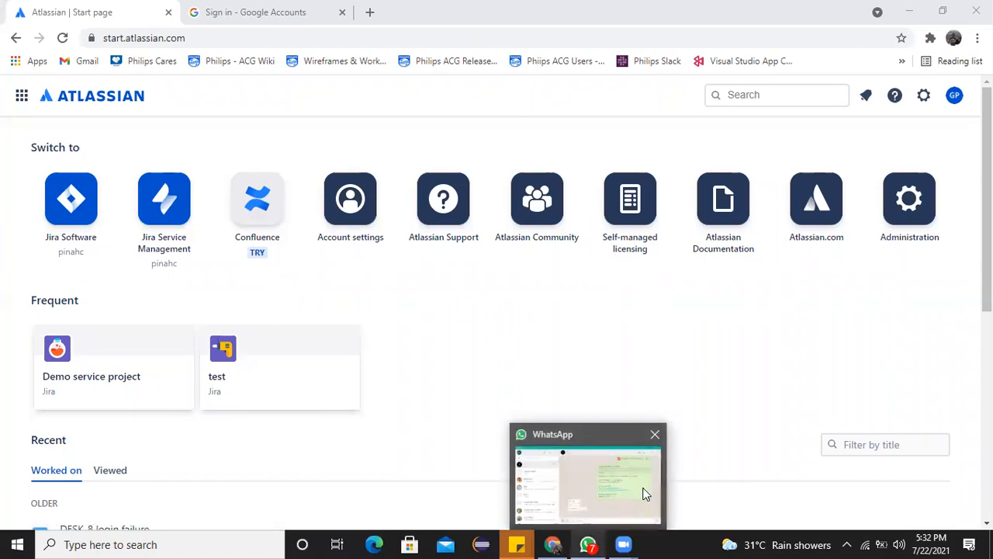
left_click(656, 436)
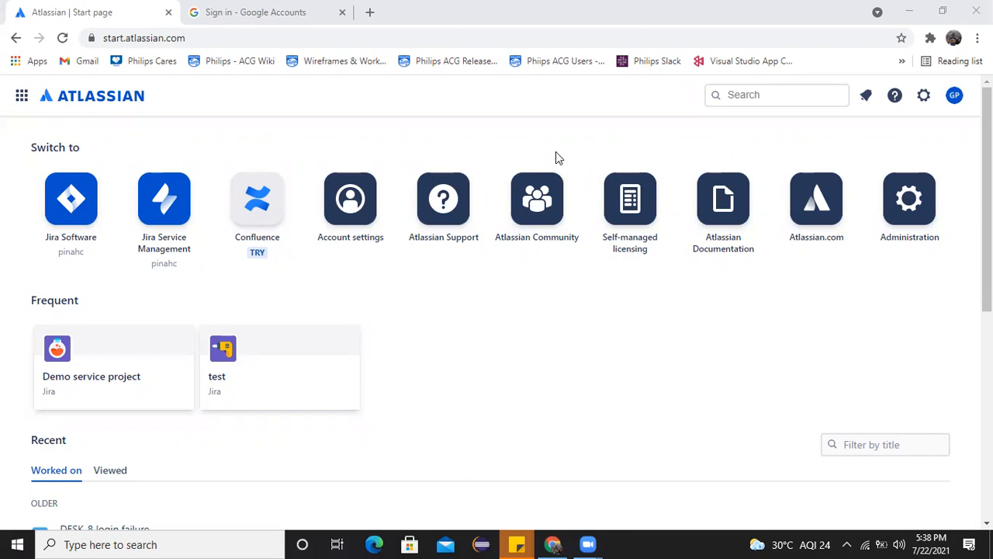
Open the Jira Software project list and remove the Software filter to show projects of all types
left_click(487, 150)
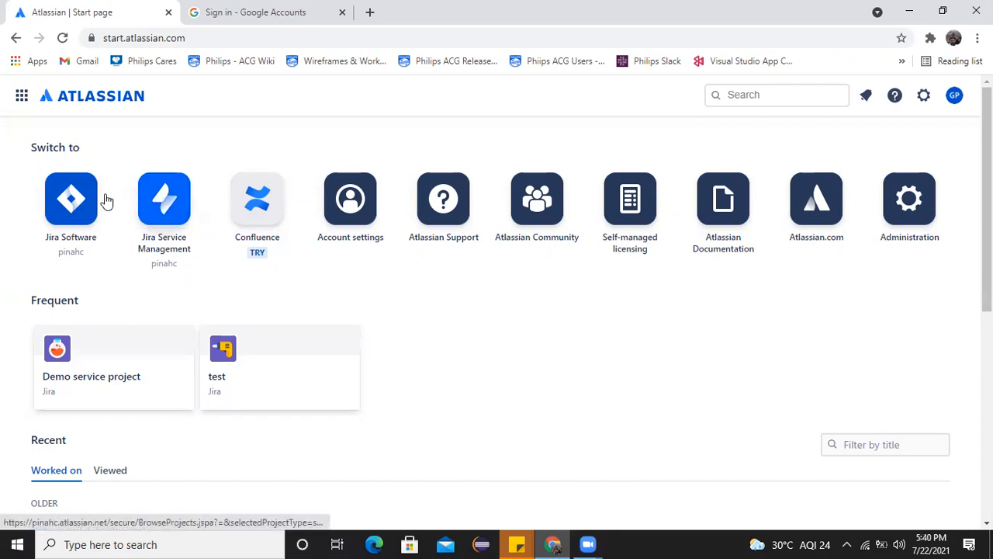
left_click(68, 201)
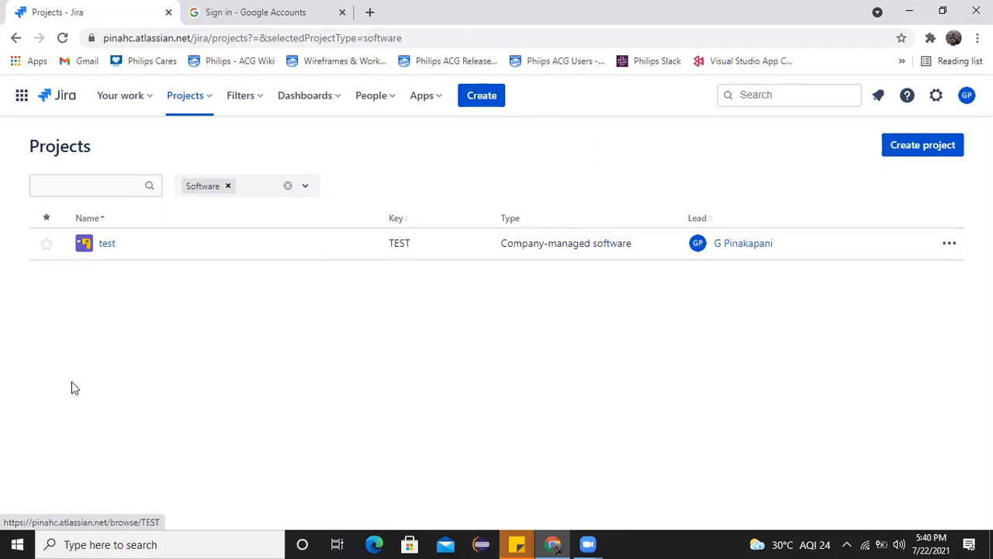
left_click(229, 188)
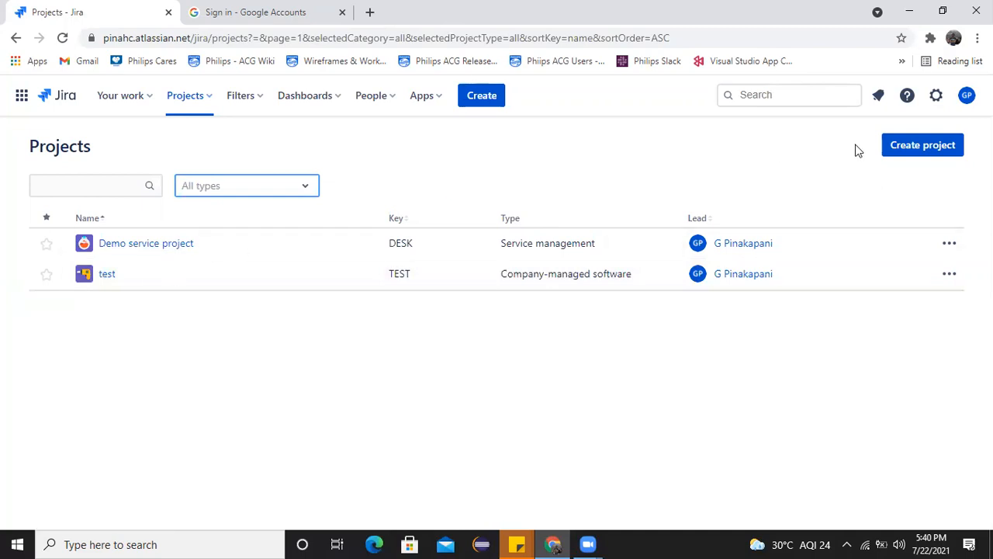
Start a new project using the Bug tracking template from Software development
left_click(898, 151)
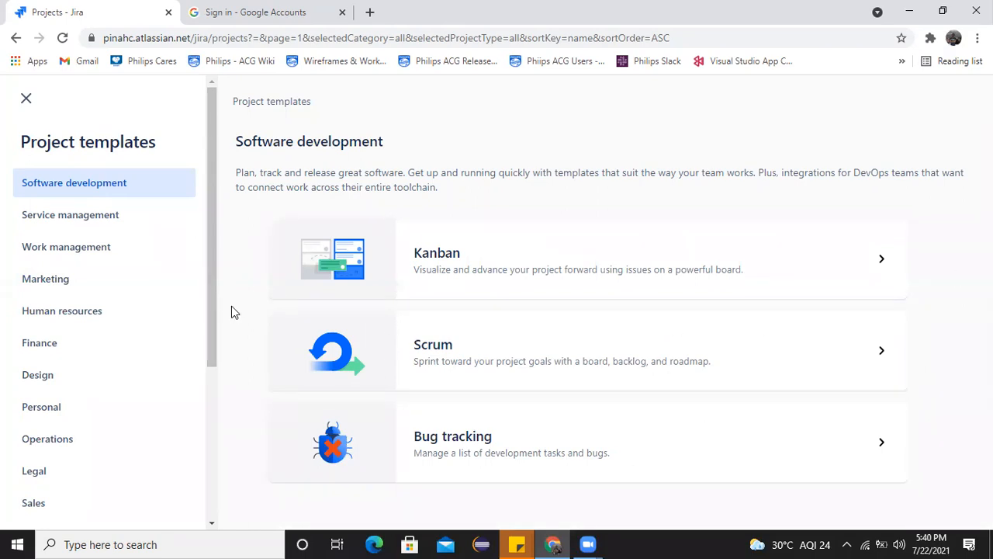
scroll(215, 308, "down", 3)
scroll(205, 350, "up", 3)
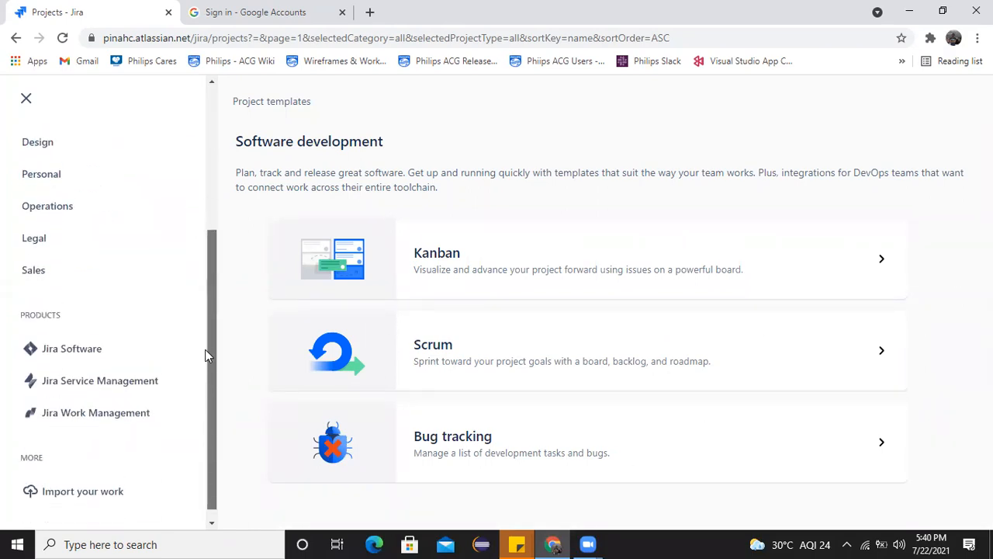
left_click(460, 439)
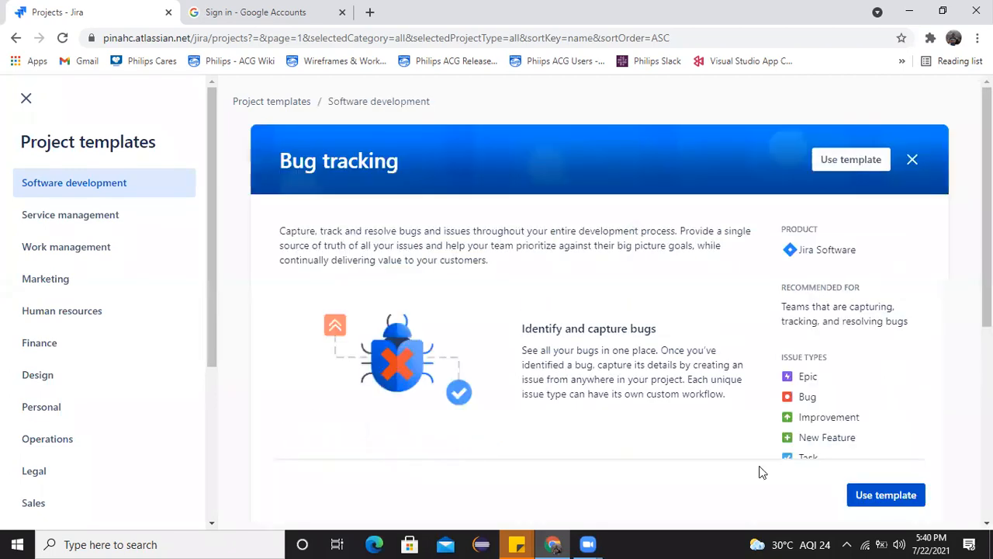
left_click(881, 495)
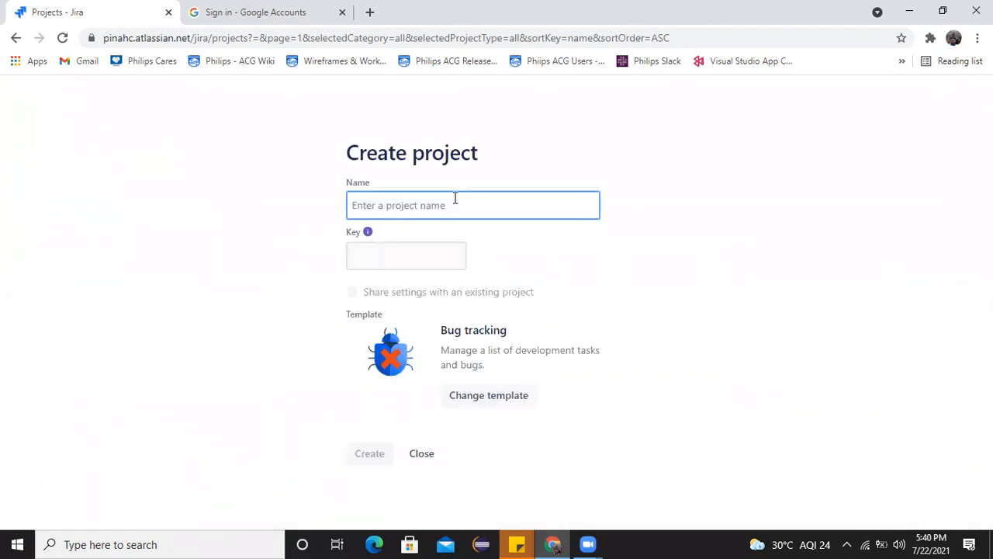
Name the project APPLE, set its key to APP and create it
type("APPLE")
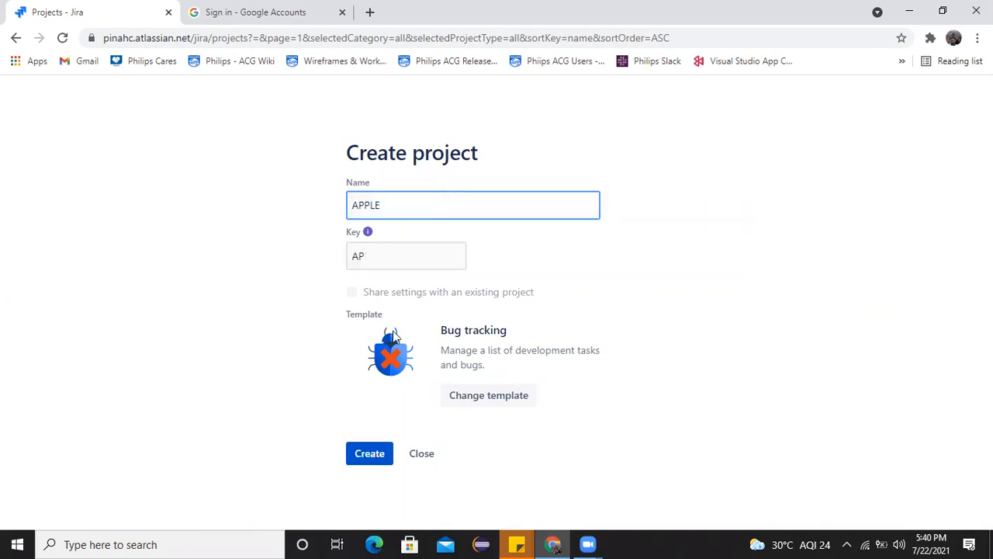
left_click(375, 265)
type("P")
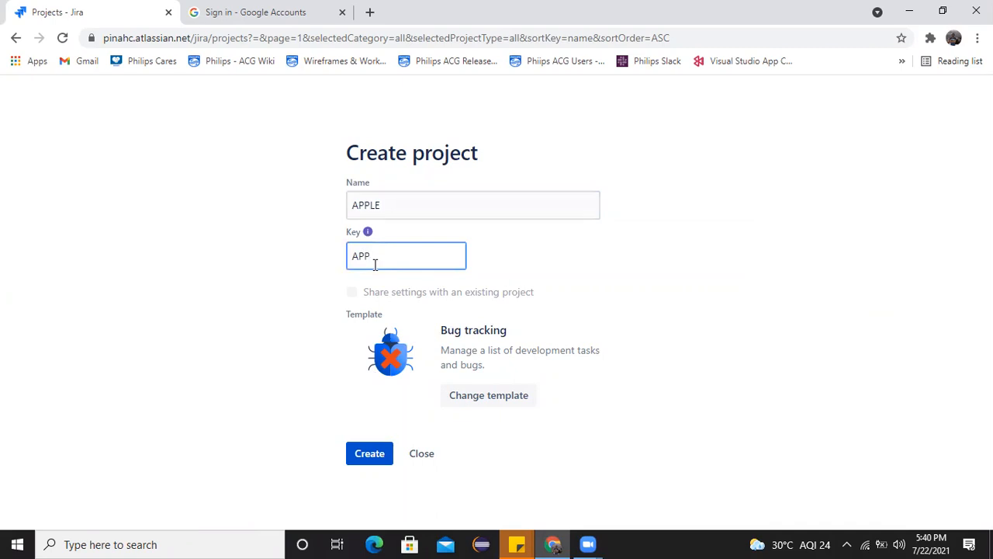
left_click(367, 456)
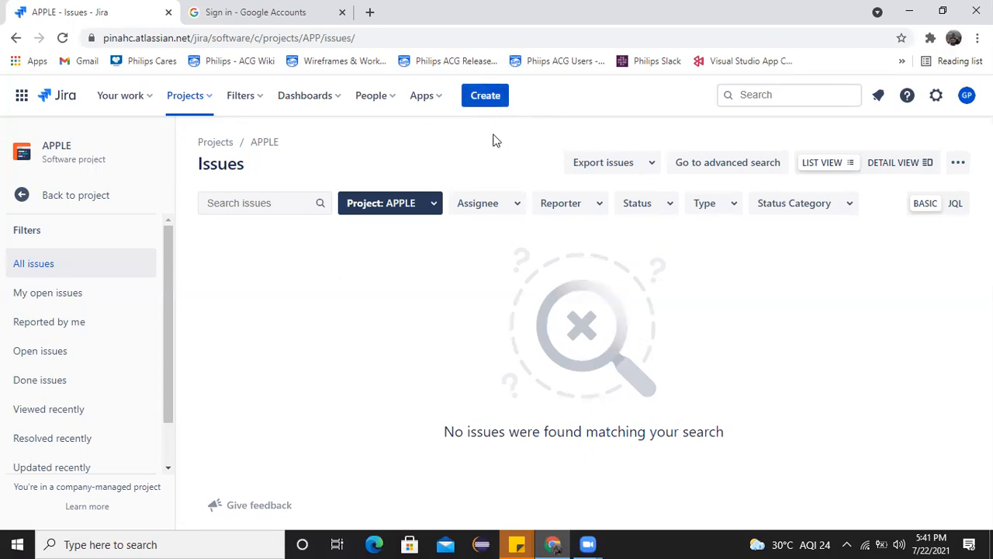
Start a new issue of type Bug in the APPLE project with the summary "User is not able to login"
left_click(485, 105)
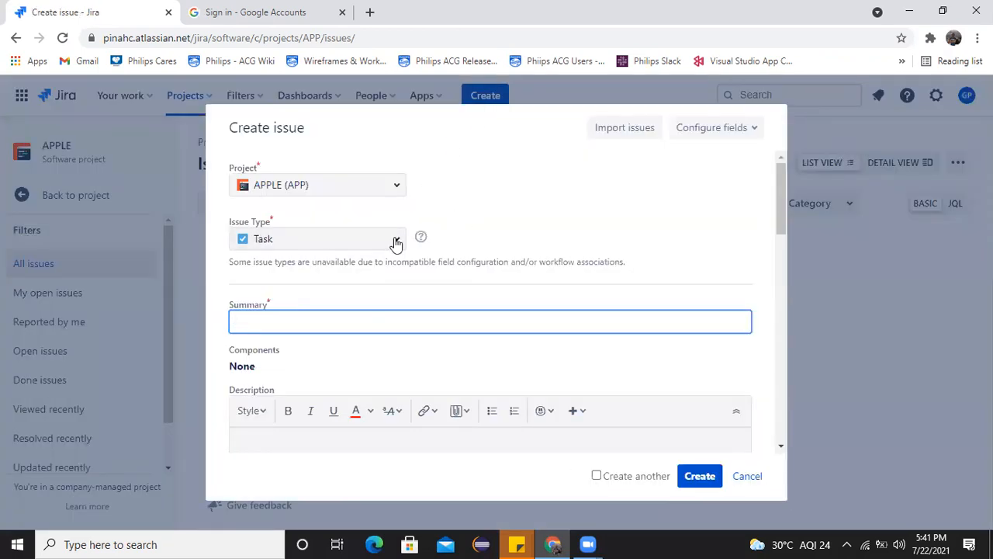
left_click(396, 243)
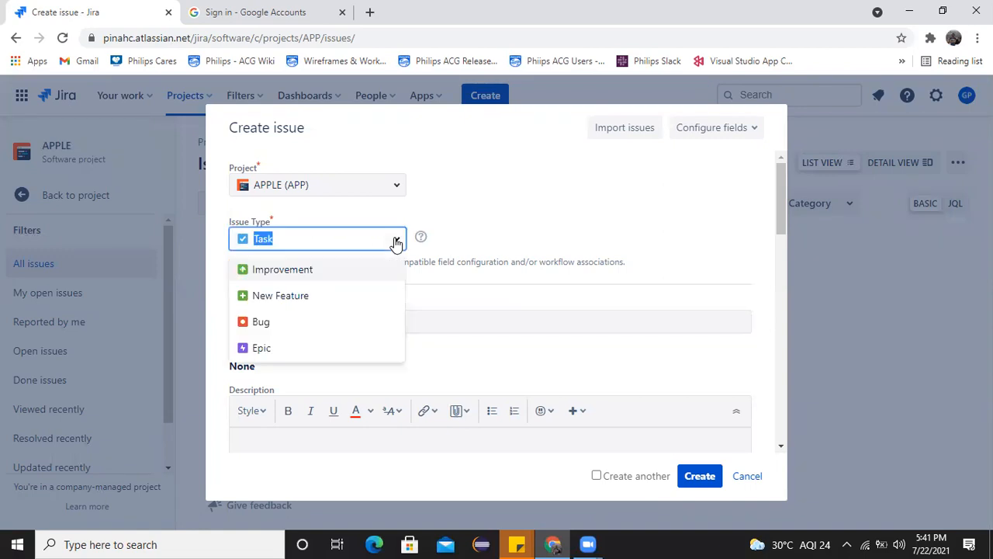
left_click(280, 324)
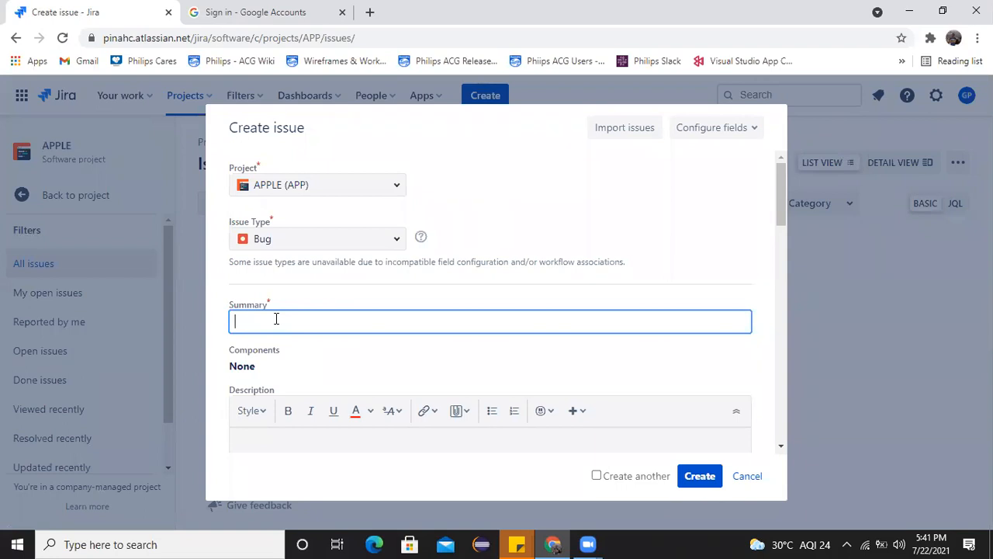
type("User is not able to login")
left_click_drag(782, 183, 777, 213)
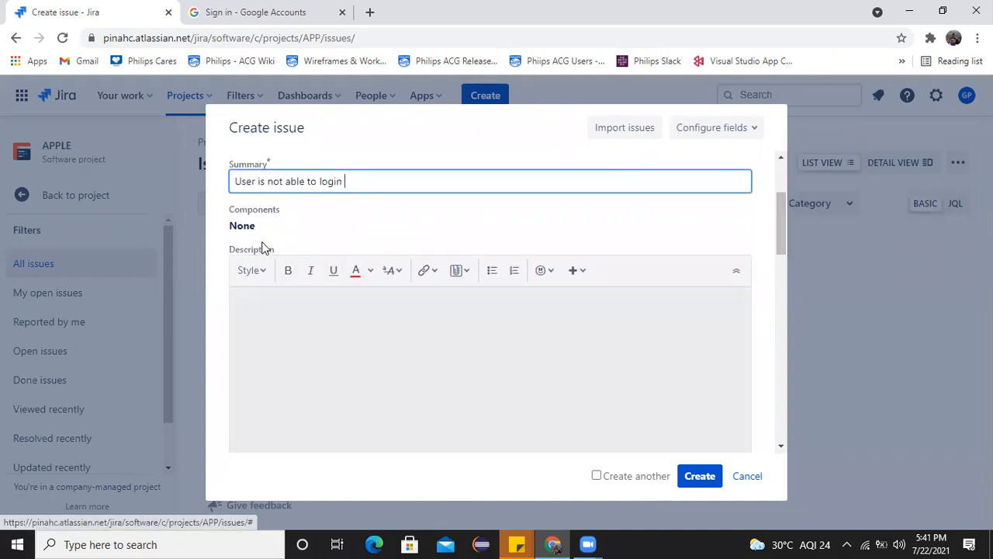
left_click(256, 229)
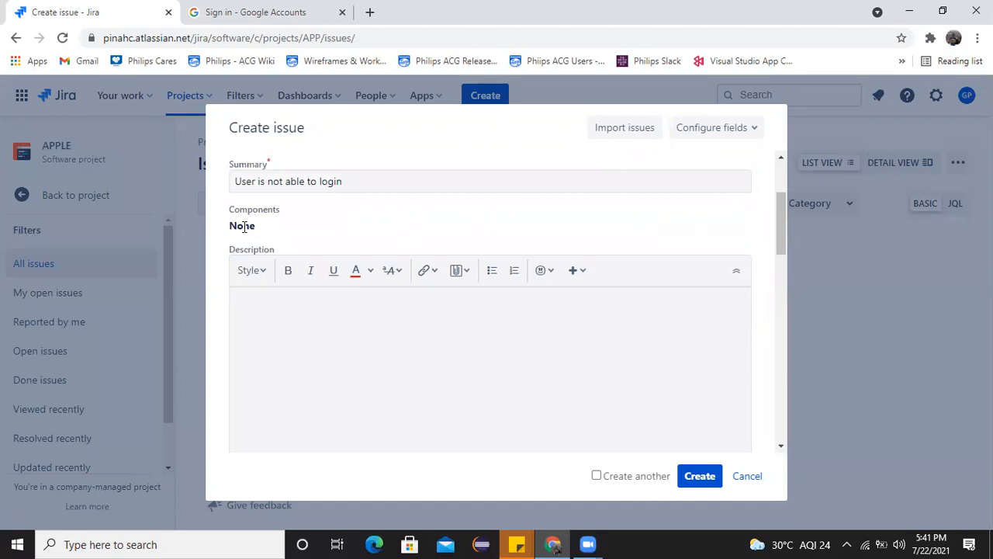
left_click_drag(255, 227, 242, 227)
left_click(258, 227)
left_click(260, 301)
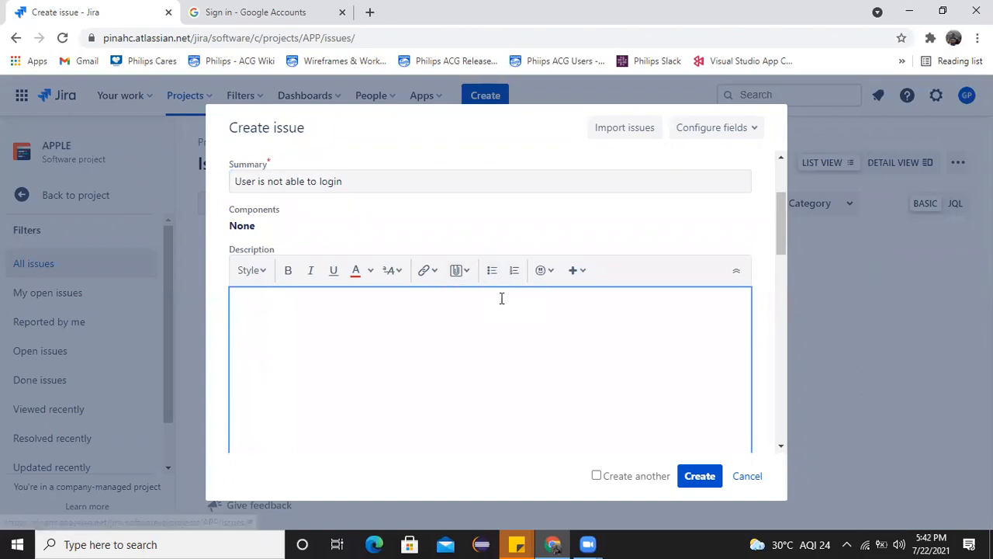
left_click(511, 276)
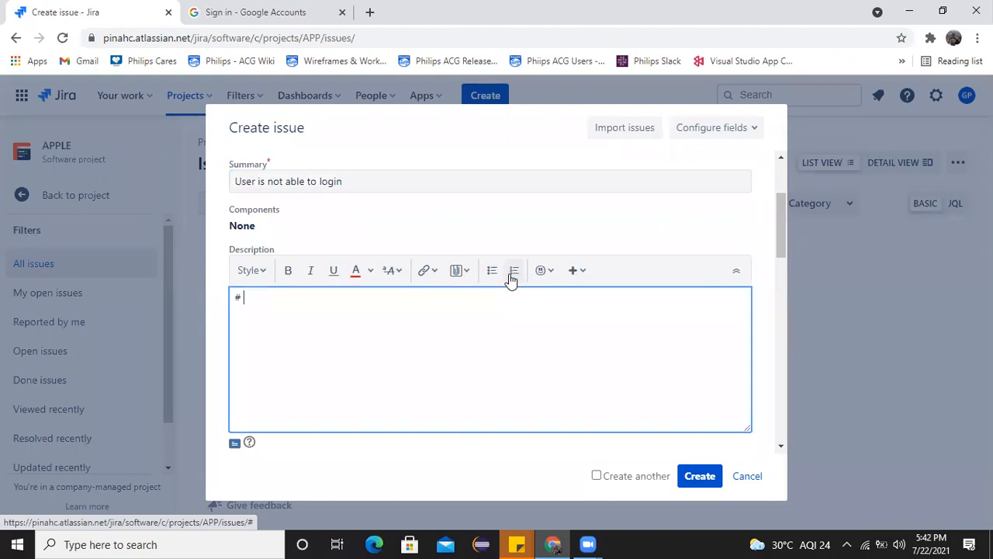
left_click(499, 276)
key("BackSpace")
key("BackSpace")
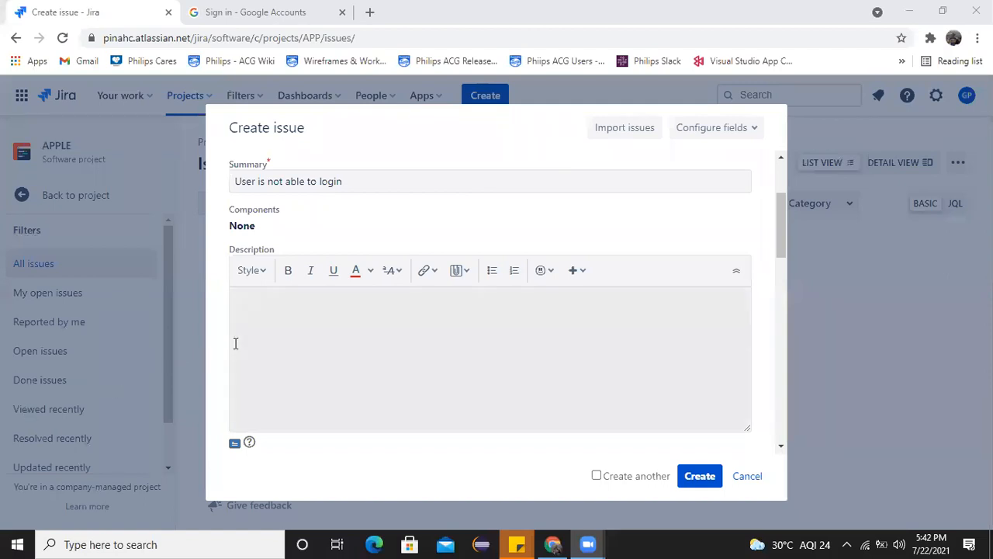
Write "Chrome version", "OS", "BUILD" and "SPRINT" on separate lines in the bug's description
left_click(271, 315)
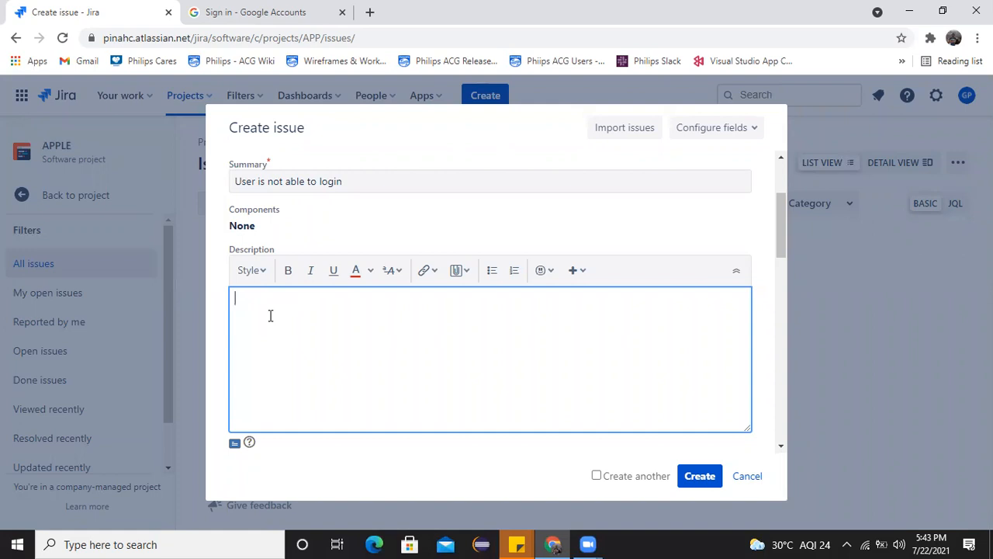
type("Chrome version")
key("Return")
type("OS")
key("Return")
type("BUILS")
key("BackSpace")
type("D")
type("SRINT")
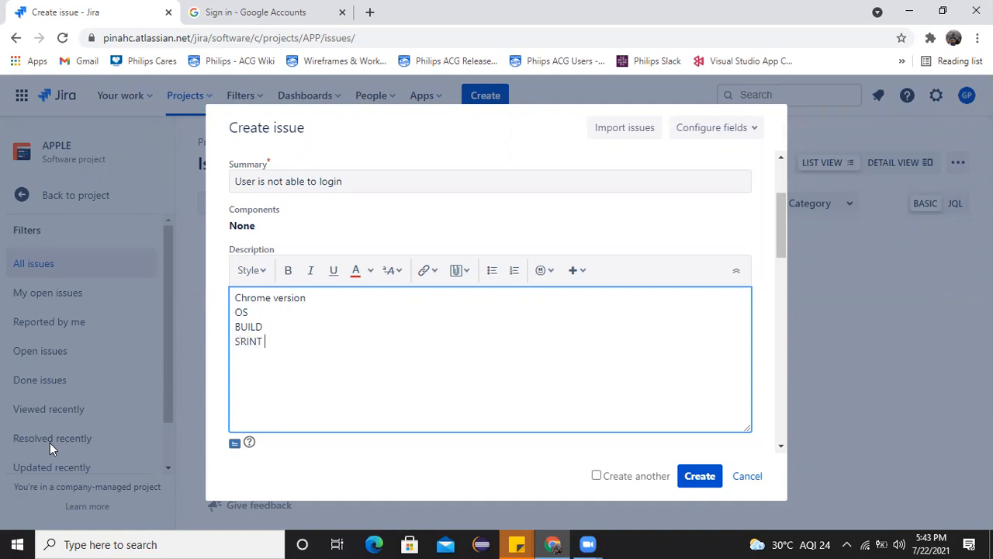
key("BackSpace")
key("BackSpace")
key("BackSpace")
key("BackSpace")
key("BackSpace")
type("PINT")
key("BackSpace")
key("BackSpace")
key("BackSpace")
type("RINT")
Leave a blank line in the description and add "STEPS :" followed by the line "OPEN THE BROWER"
key("Return")
key("Return")
type("STEPS :")
key("Return")
type("OEON")
key("BackSpace")
key("BackSpace")
key("BackSpace")
type("PEN THE BROWSE")
key("BackSpace")
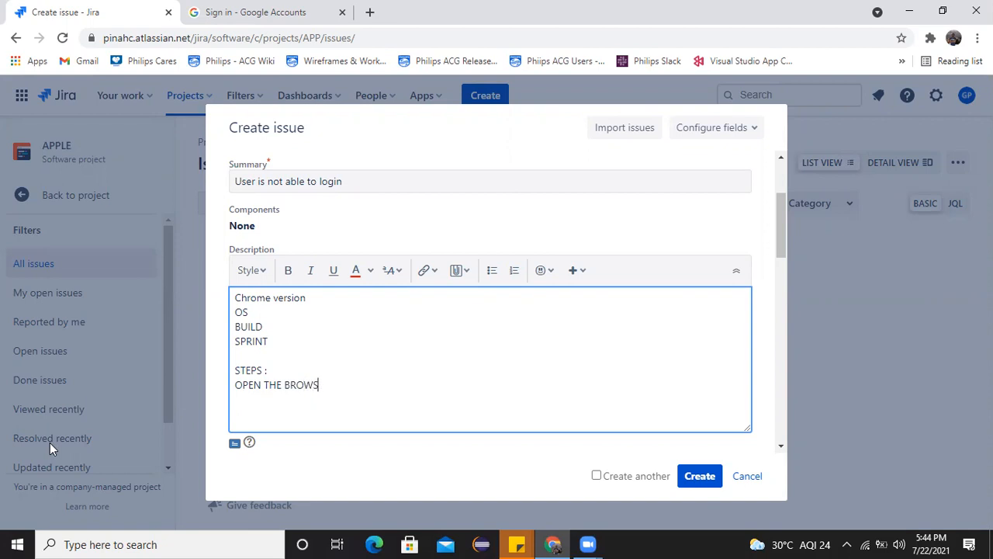
key("BackSpace")
type("ER")
Try the Highest and Lowest options for the bug's priority
mouse_move(780, 210)
left_mouse_down()
mouse_move(778, 198)
mouse_move(778, 206)
left_mouse_up()
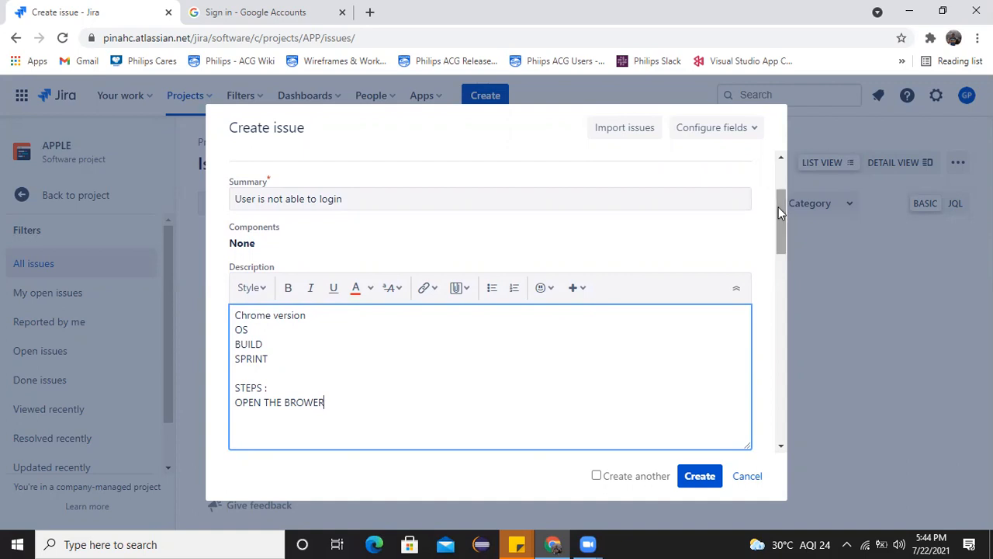
left_click_drag(778, 207, 779, 223)
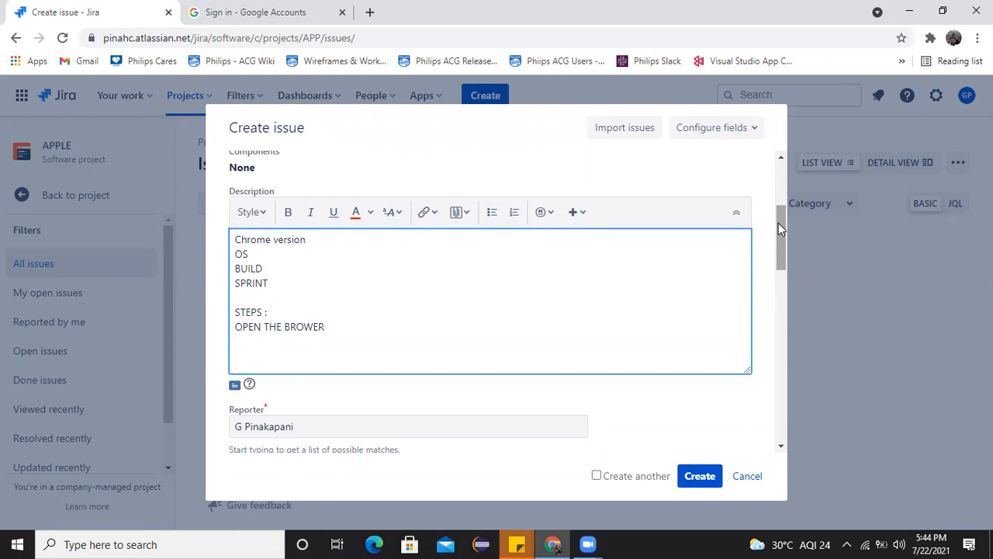
left_click_drag(780, 225, 774, 261)
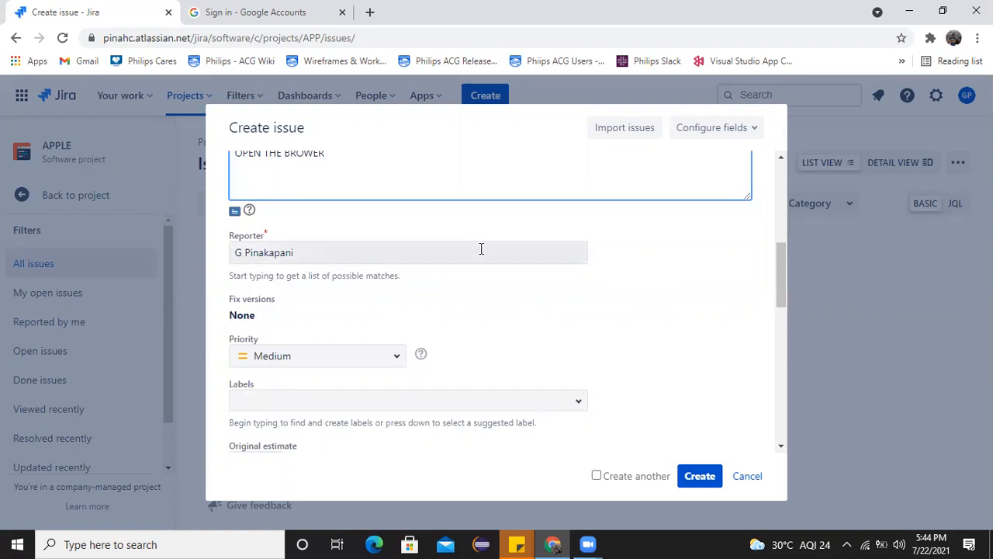
left_click(292, 316)
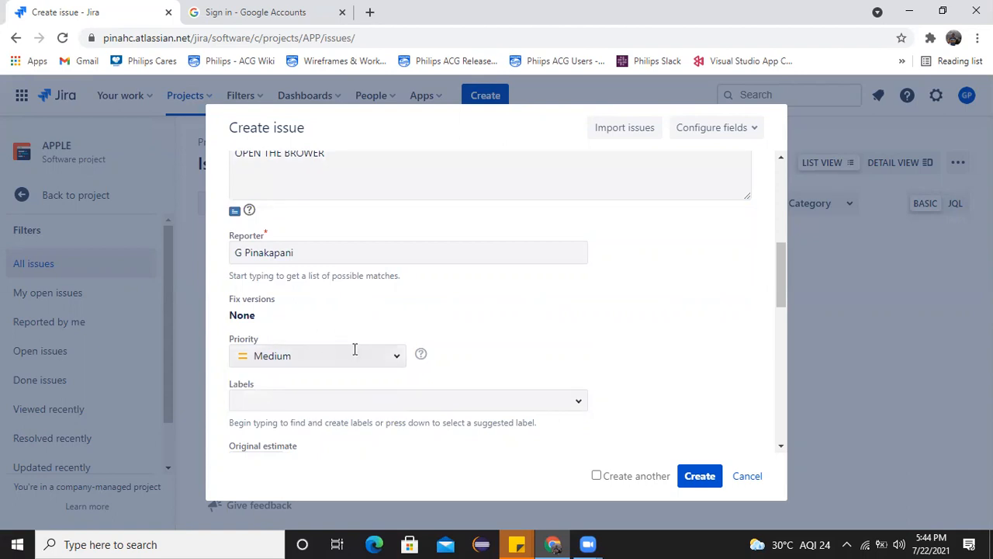
left_click(396, 359)
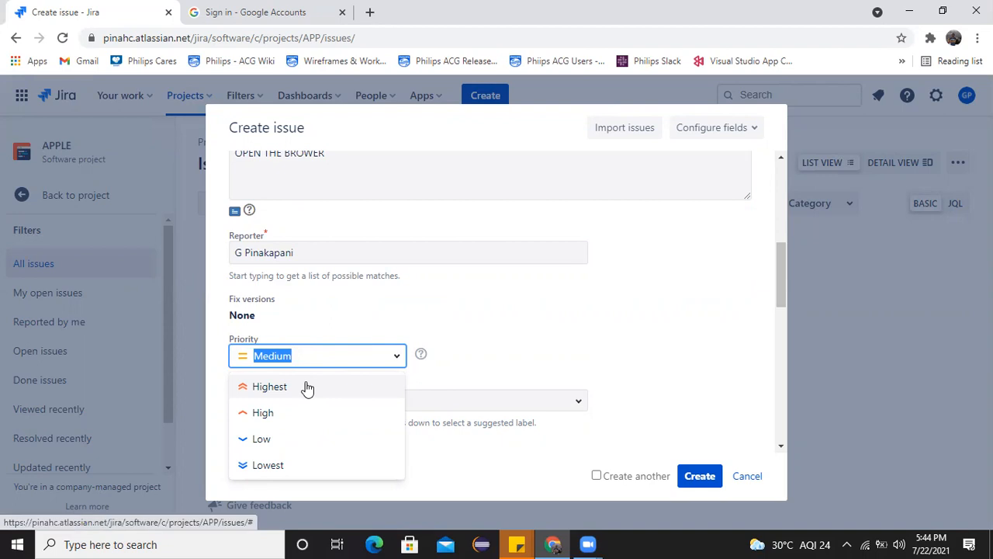
key("Return")
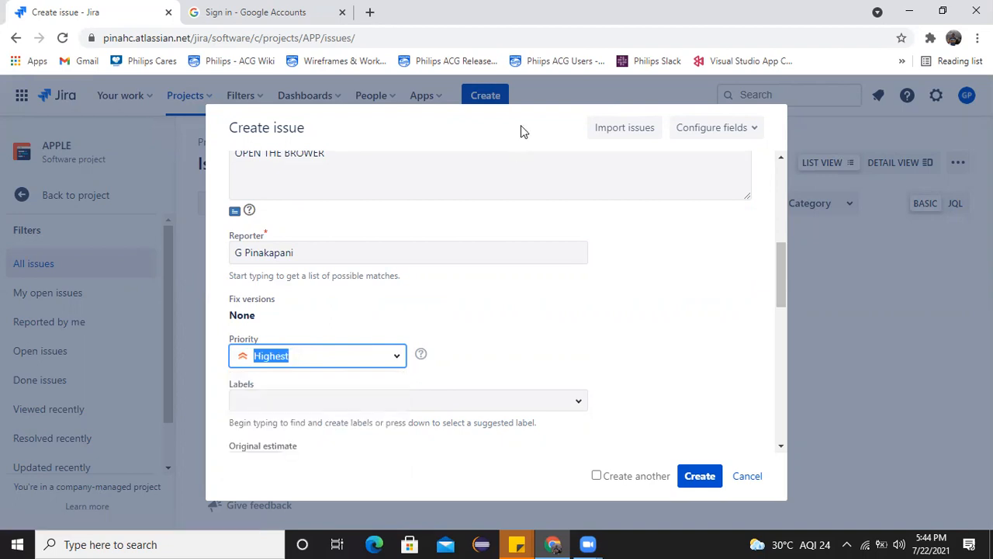
left_click(394, 357)
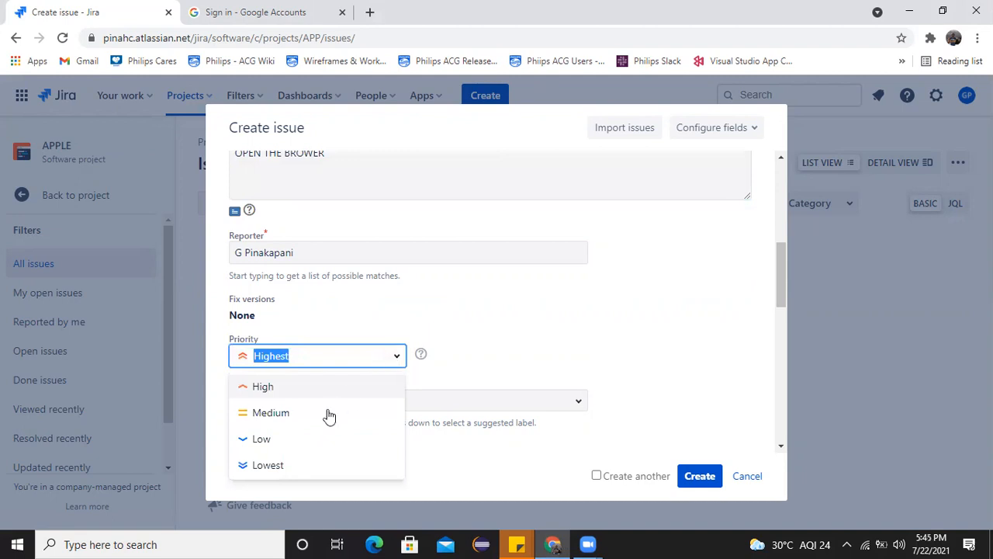
left_click(313, 465)
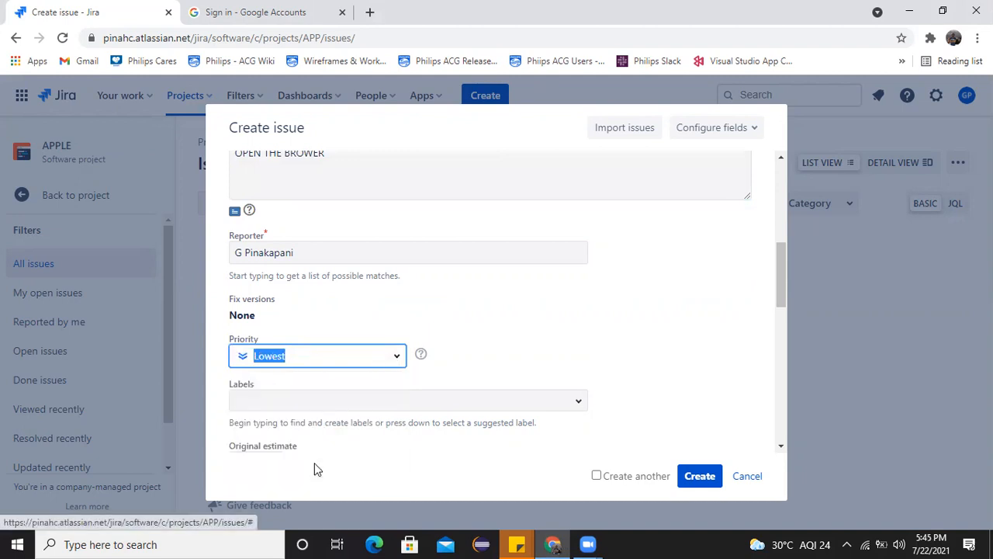
Set the bug's priority to High
left_click(400, 359)
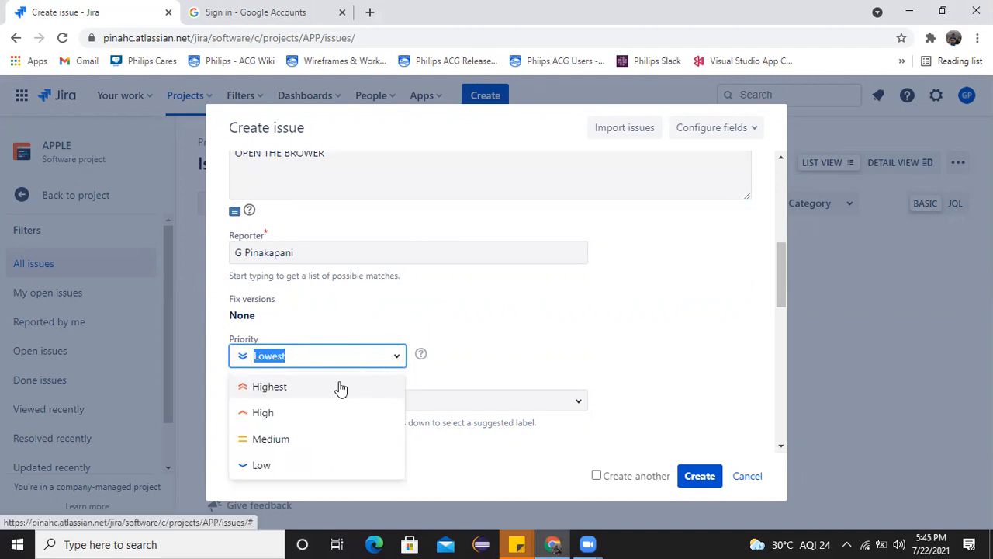
left_click(300, 414)
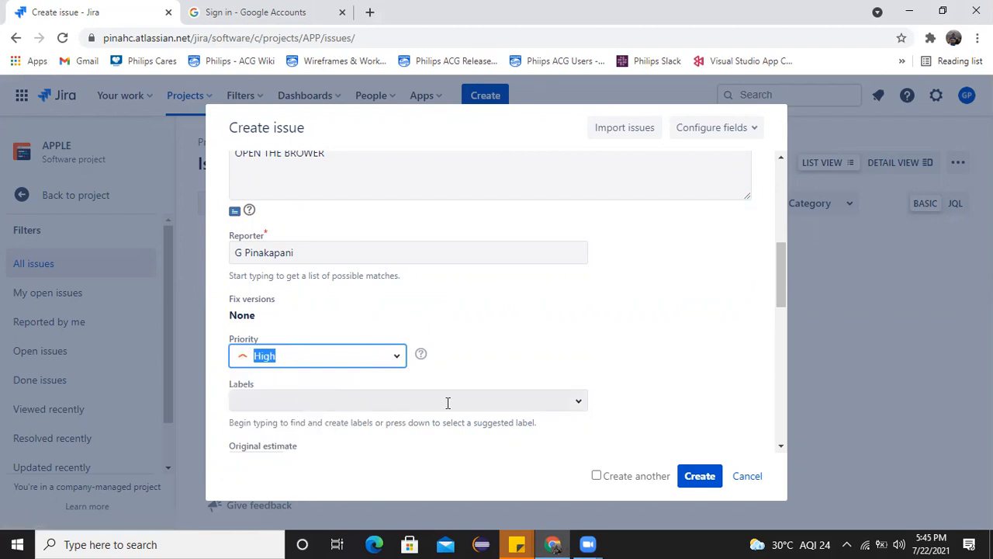
Add the existing Login label to the bug
left_click(583, 403)
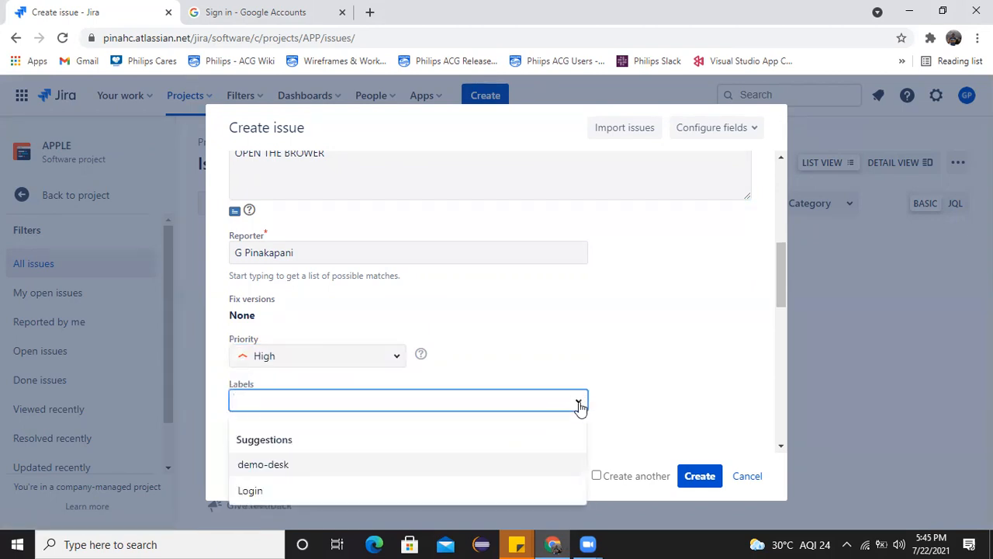
left_click(353, 489)
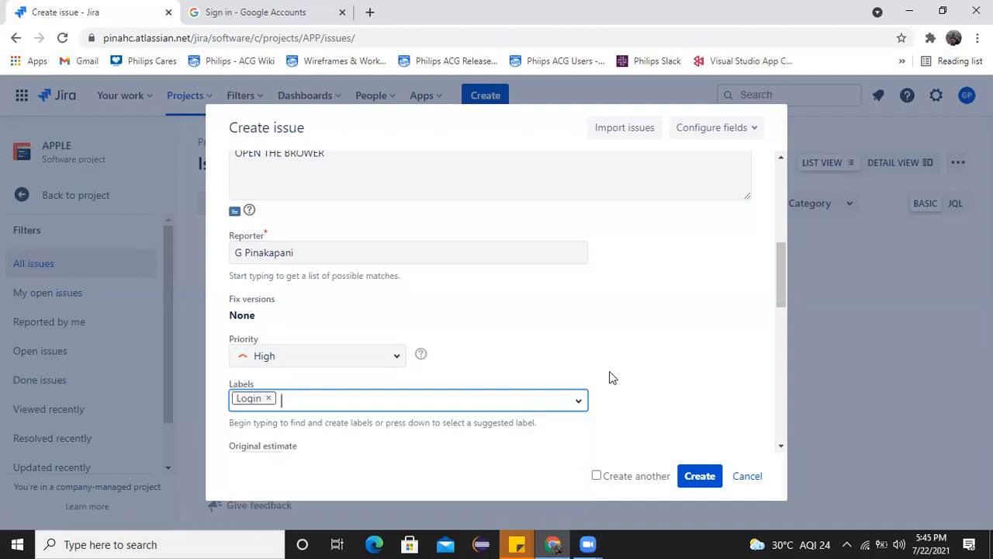
Review the form's remaining fields, including estimates, environment, attachment, due date, linked issues, assignee and epic link
left_click_drag(784, 266, 778, 312)
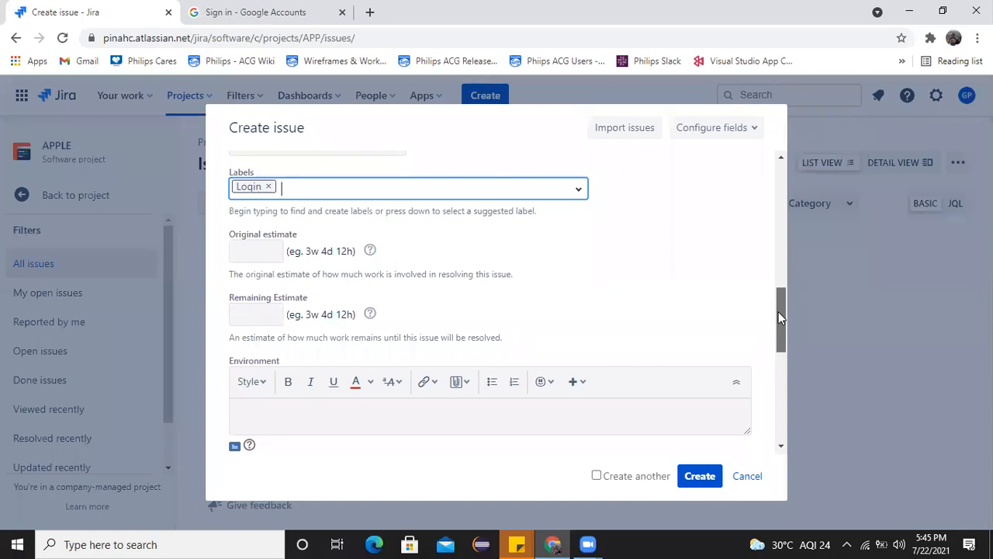
left_click_drag(778, 317, 774, 325)
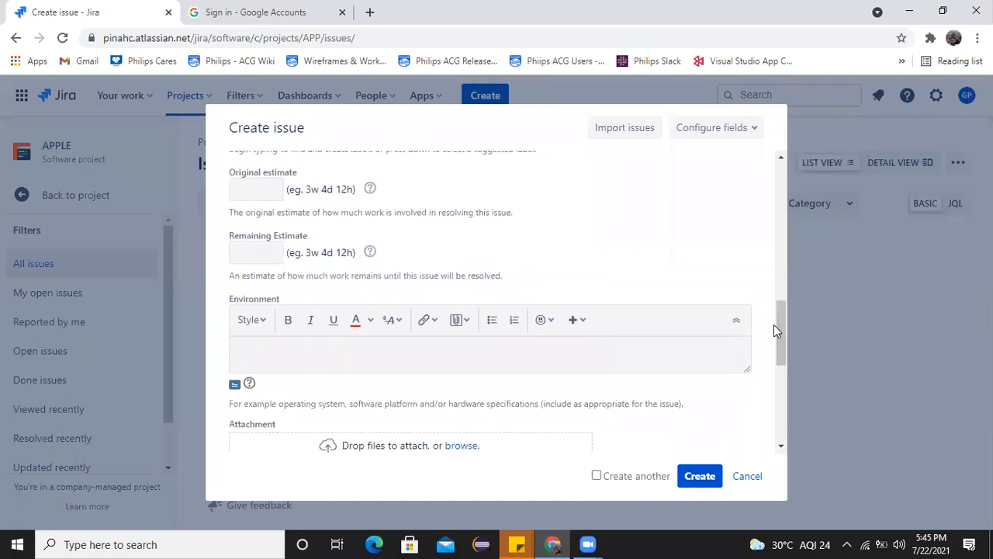
left_click(589, 350)
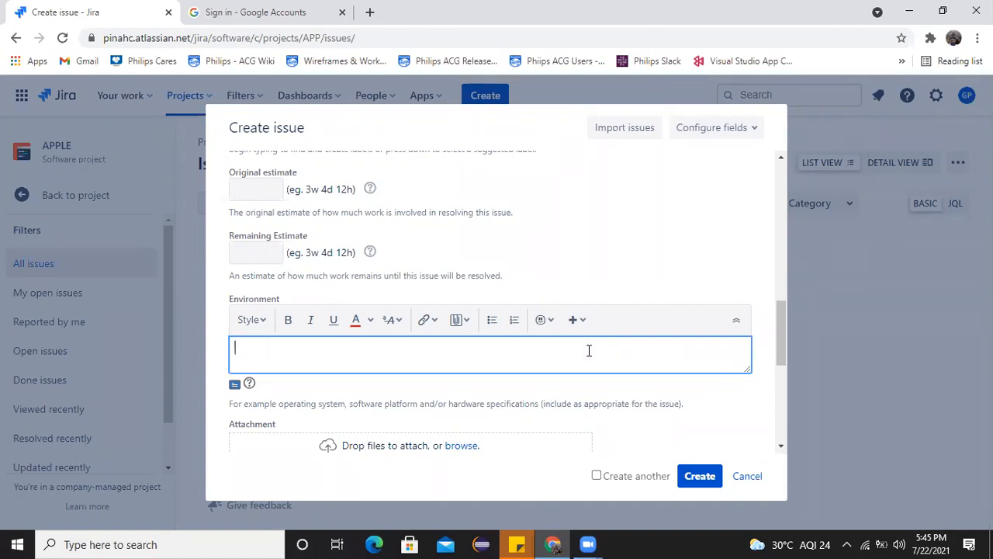
left_click_drag(785, 301, 782, 345)
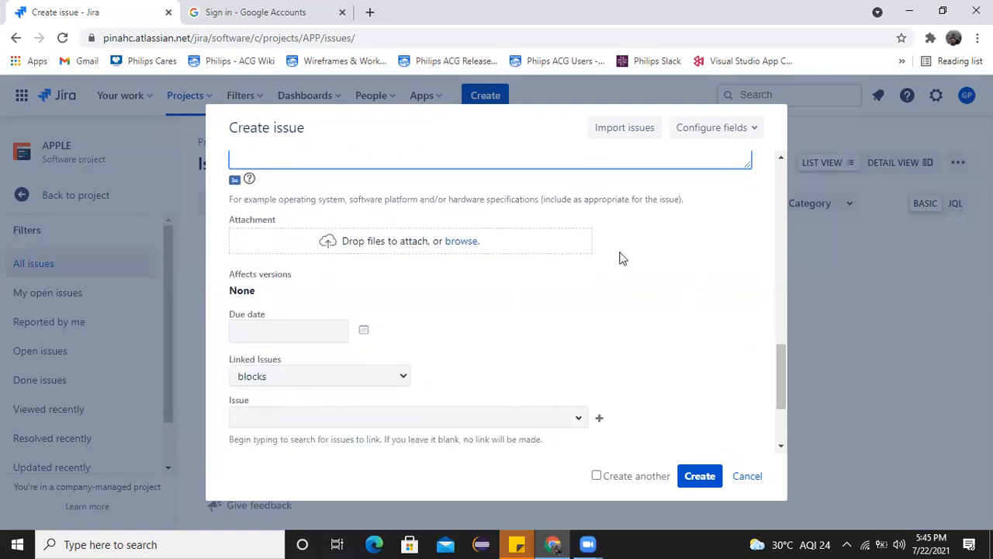
mouse_move(776, 359)
left_mouse_down()
mouse_move(780, 283)
mouse_move(776, 341)
left_mouse_up()
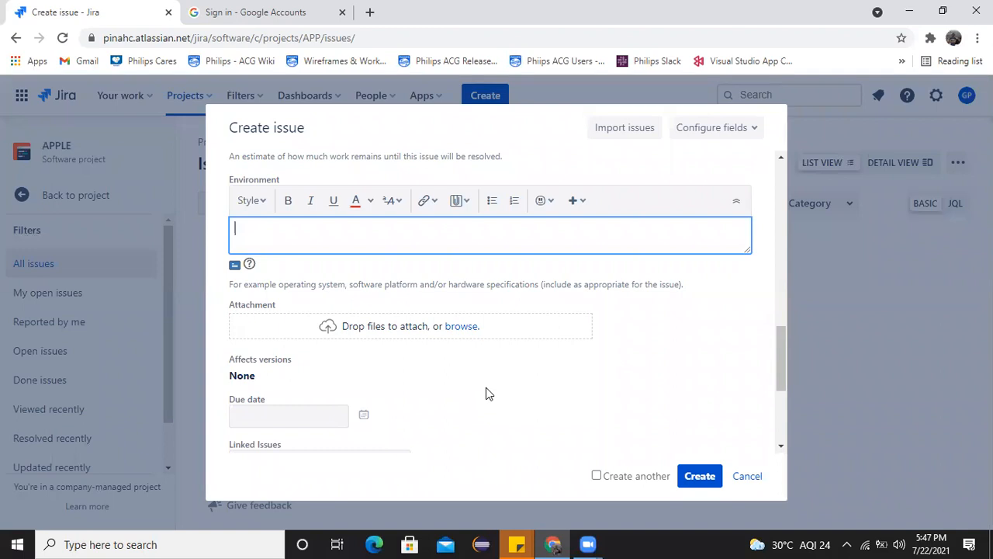
left_click_drag(778, 350, 777, 392)
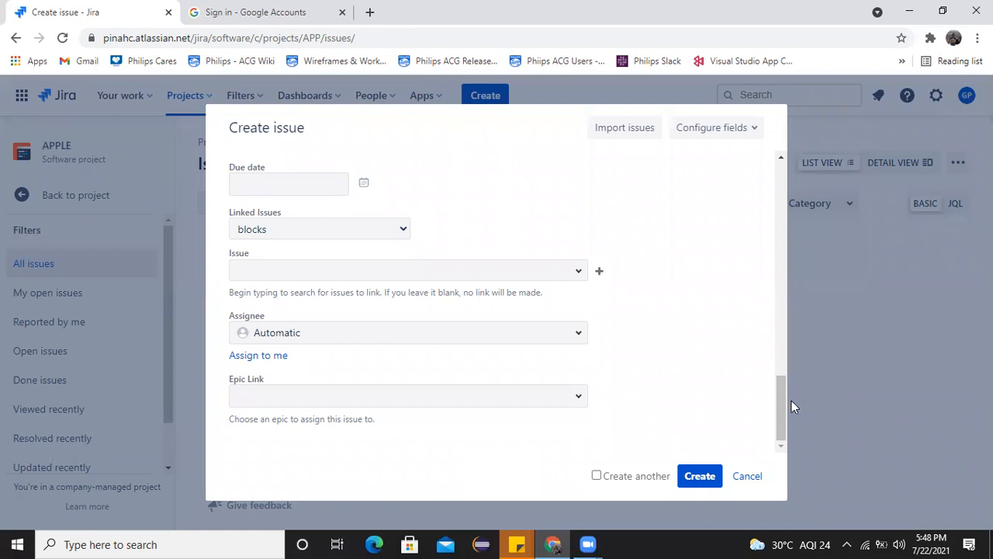
left_click_drag(781, 406, 781, 281)
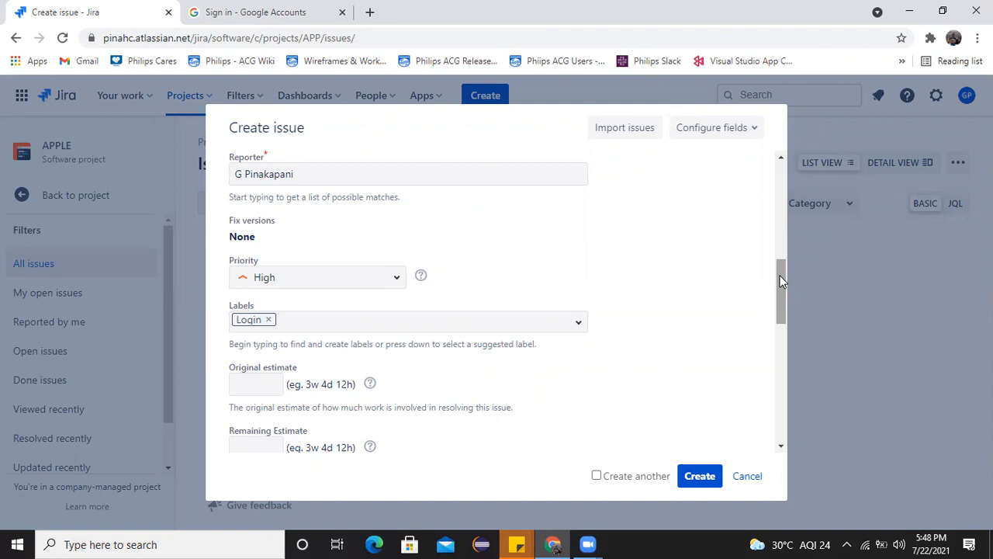
Attach the condent.gif file from the Music folder to the bug
left_click_drag(779, 276, 775, 349)
left_click(472, 285)
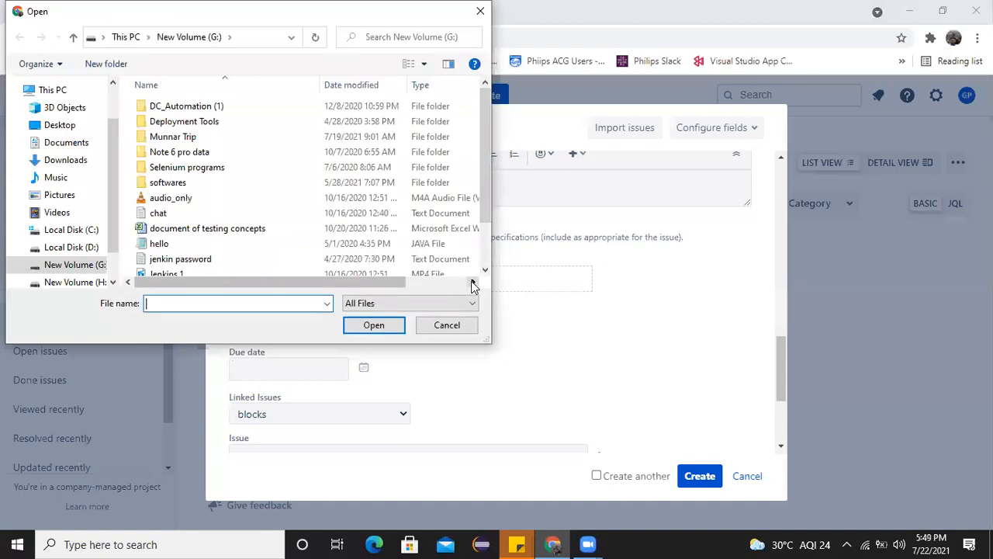
left_click(520, 92)
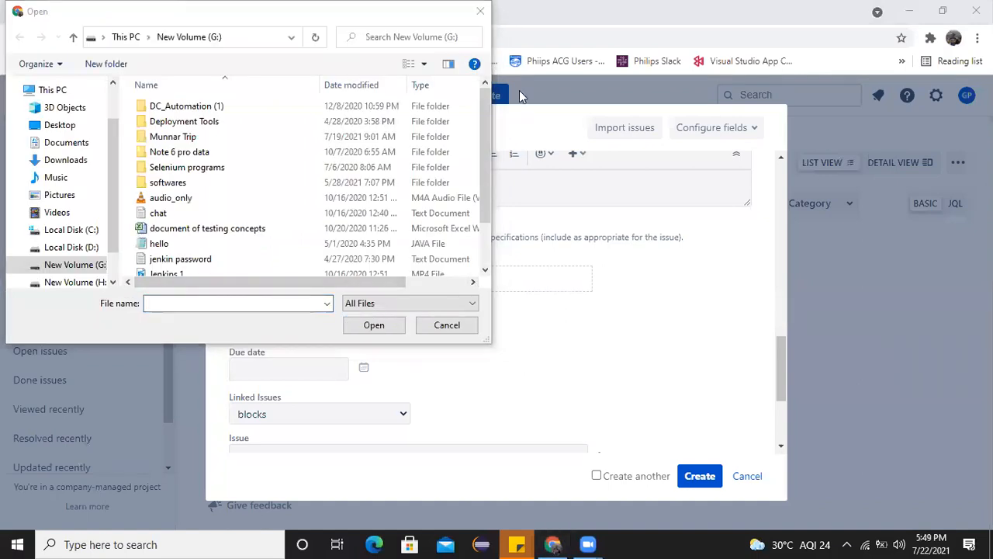
left_click(80, 198)
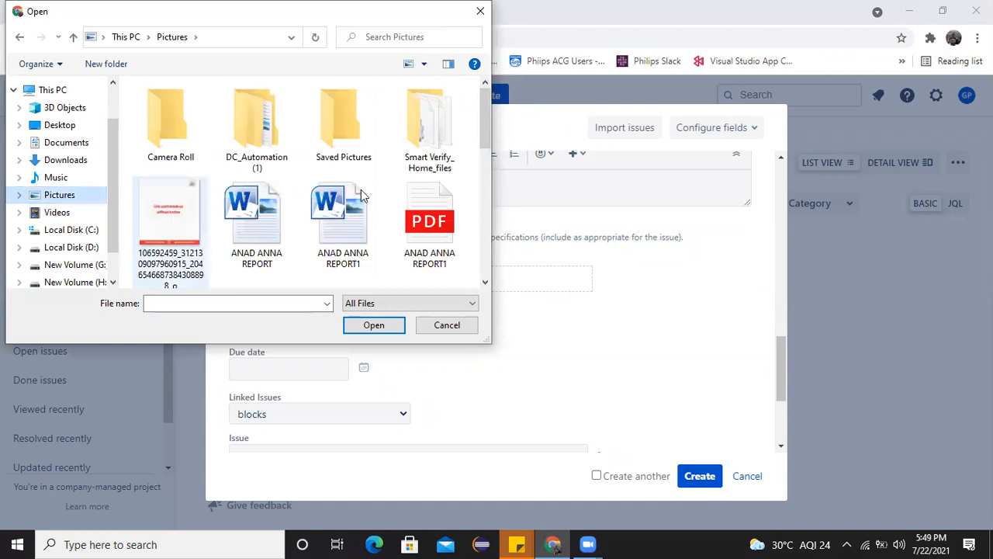
left_click_drag(481, 110, 477, 225)
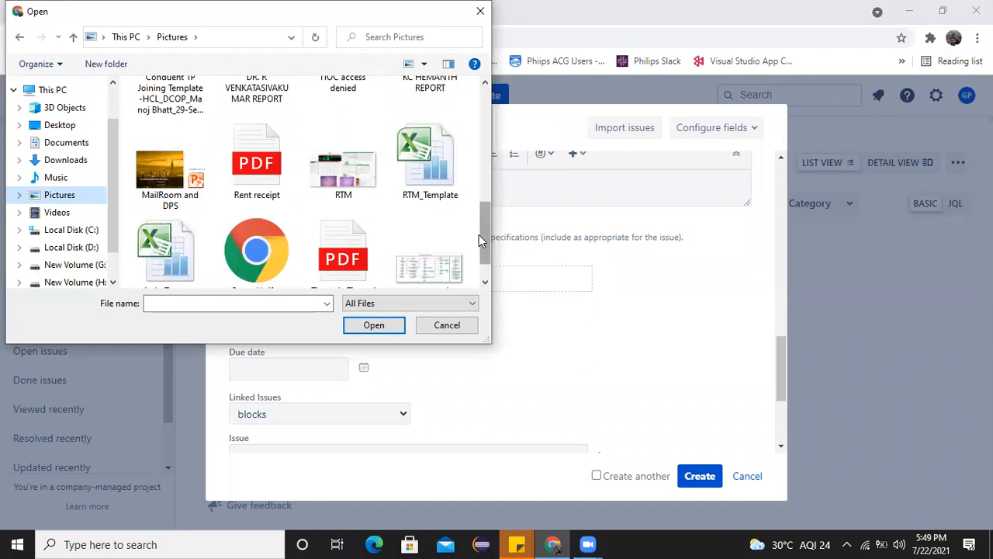
left_click(64, 109)
left_click(65, 126)
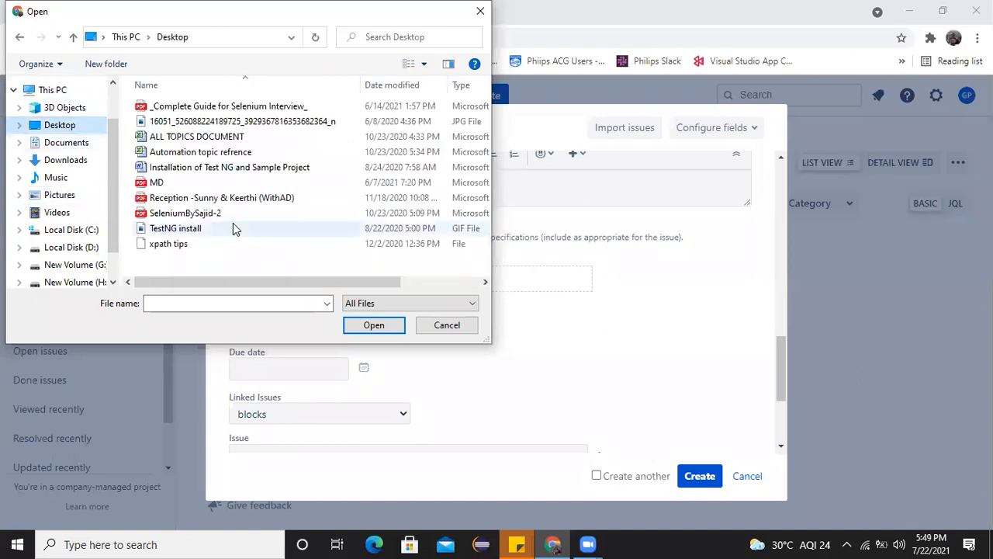
left_click(71, 176)
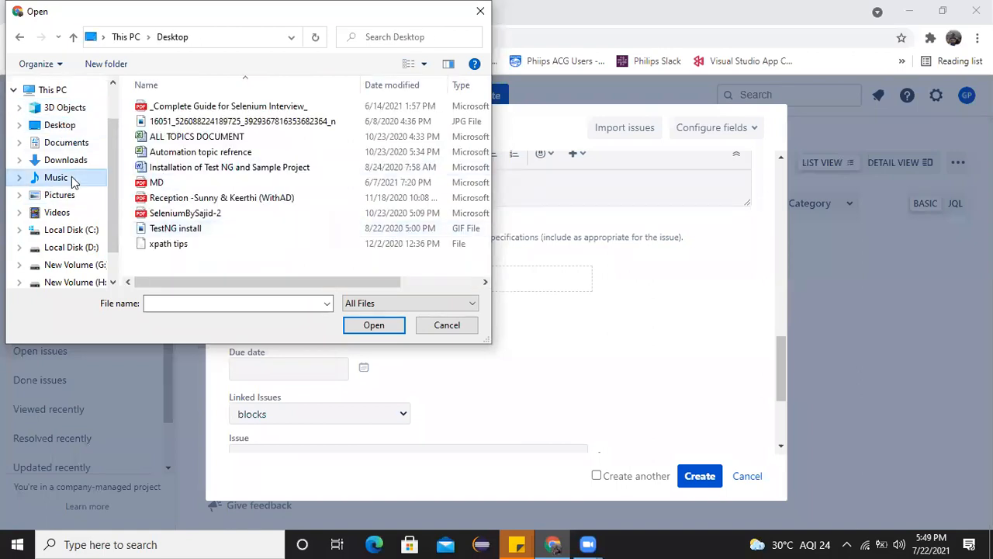
left_click(371, 222)
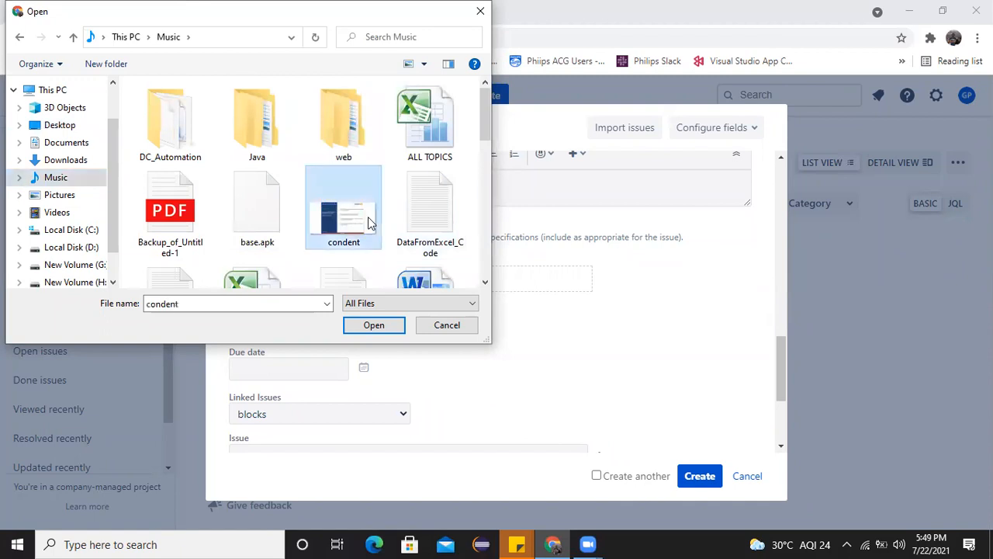
left_click(371, 326)
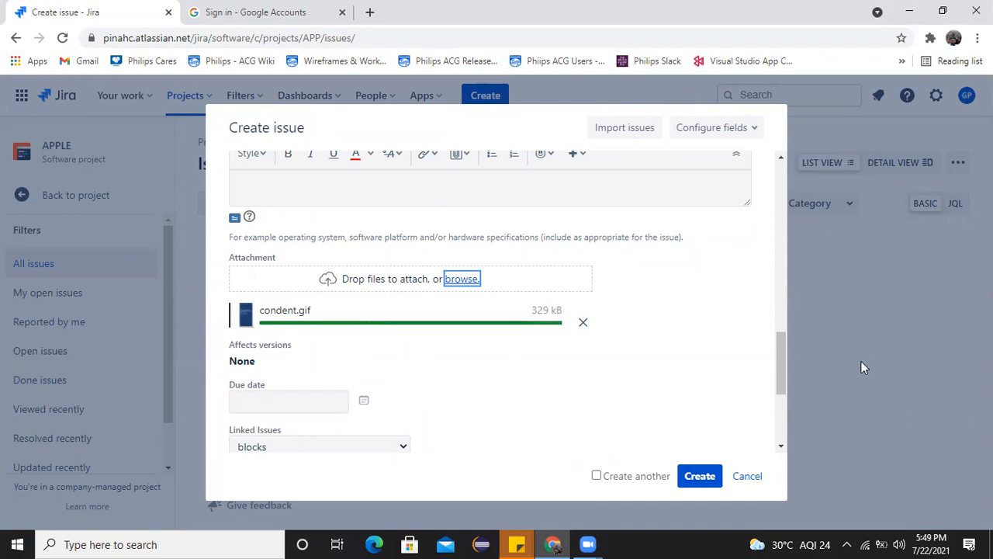
Try to create the bug with a manually entered first name as the assignee
left_click_drag(785, 352, 781, 450)
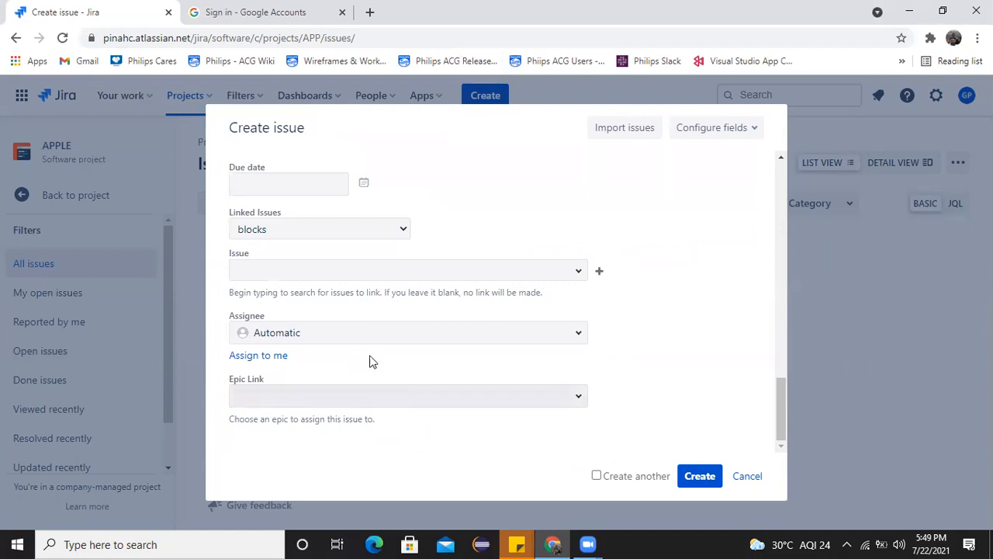
left_click(577, 335)
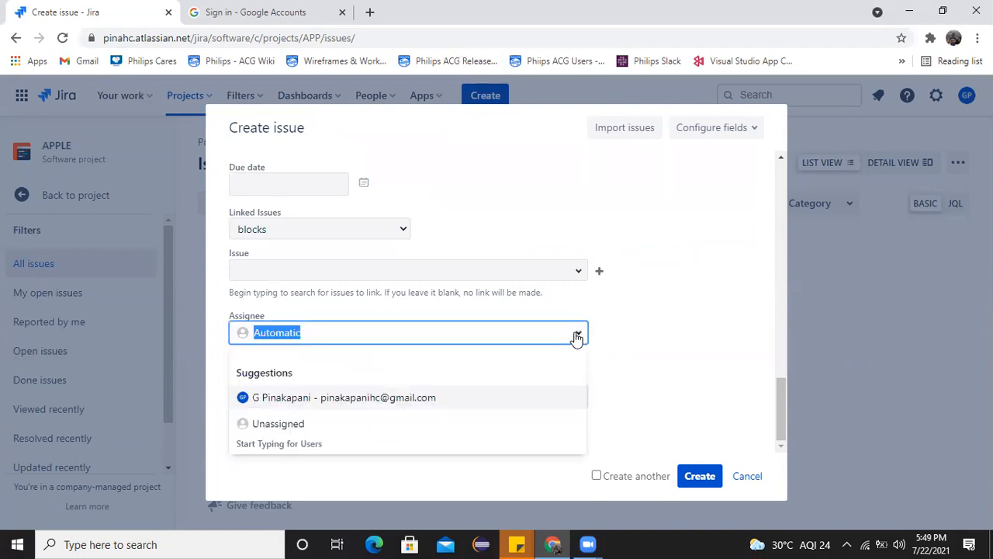
left_click(468, 333)
key("BackSpace")
key("BackSpace")
key("BackSpace")
key("BackSpace")
key("BackSpace")
key("BackSpace")
key("BackSpace")
key("BackSpace")
key("BackSpace")
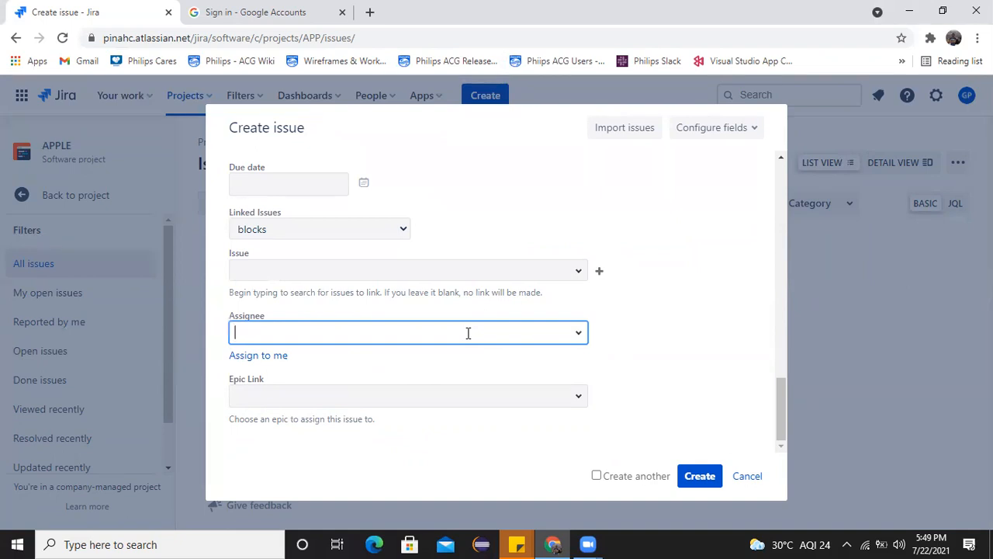
type("Sai")
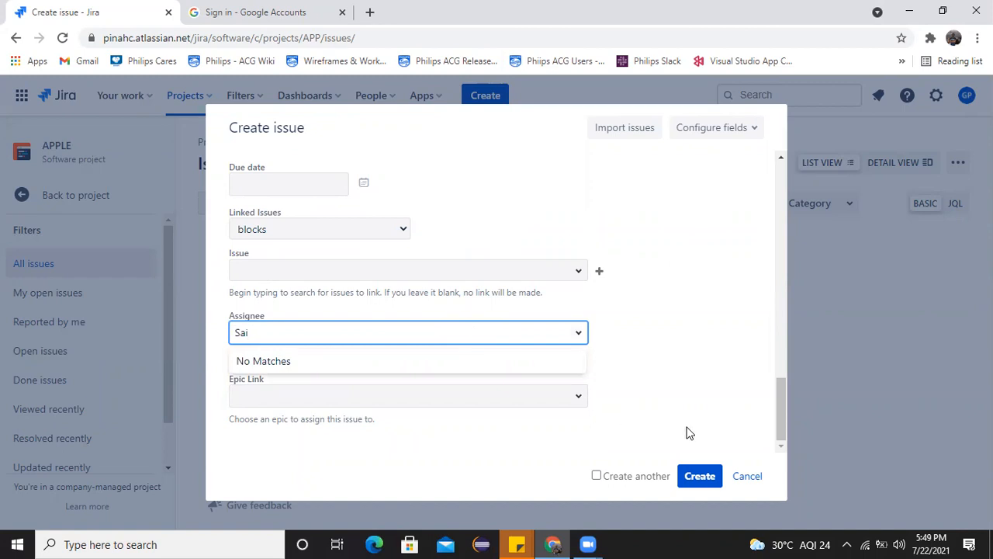
left_click(701, 476)
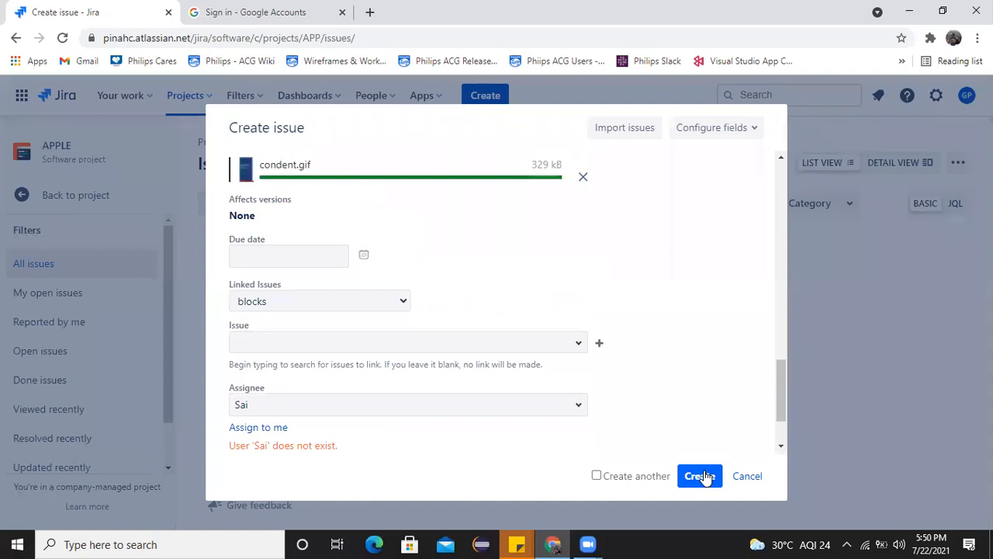
Replace the assignee with the same person as the reporter and create the bug
left_click(352, 410)
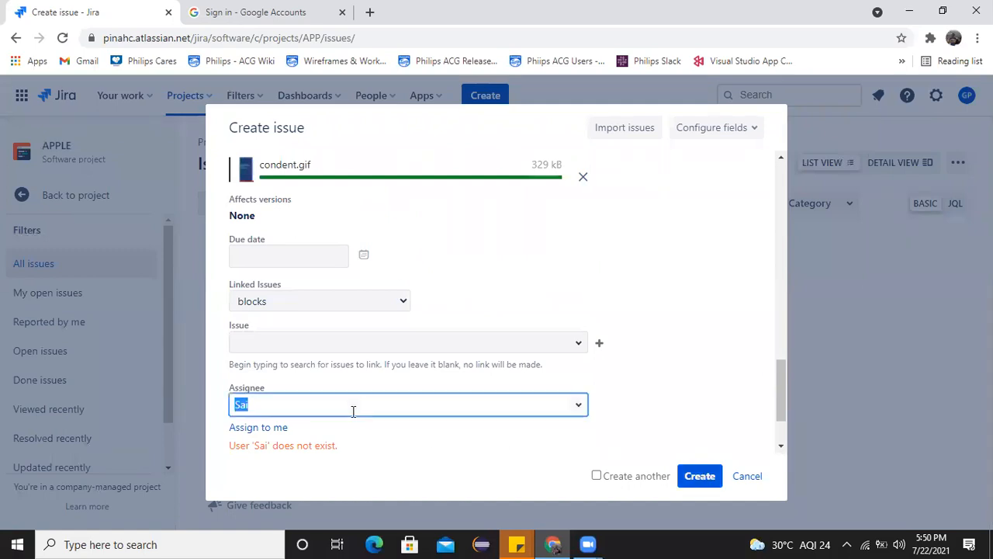
key("BackSpace")
type("pi")
left_click(339, 467)
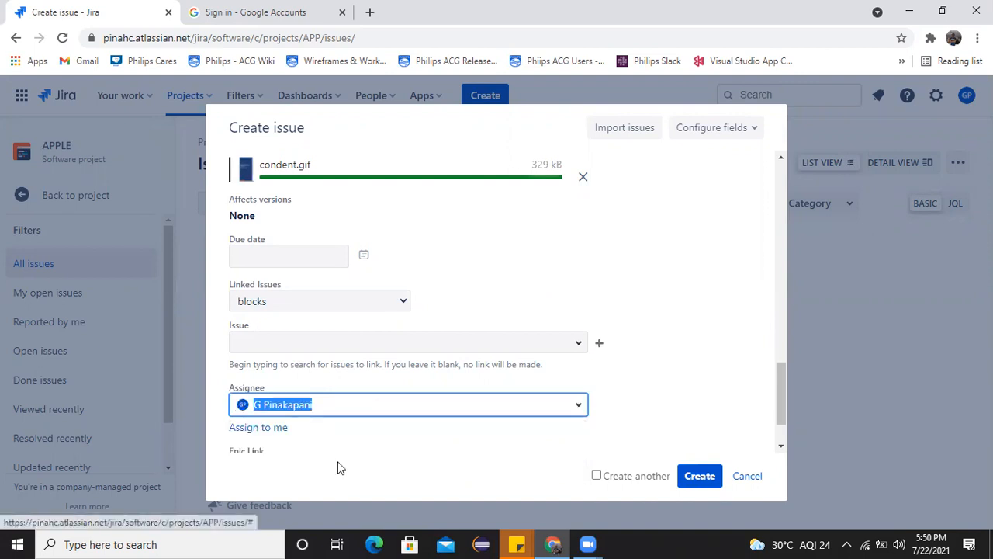
left_click(693, 475)
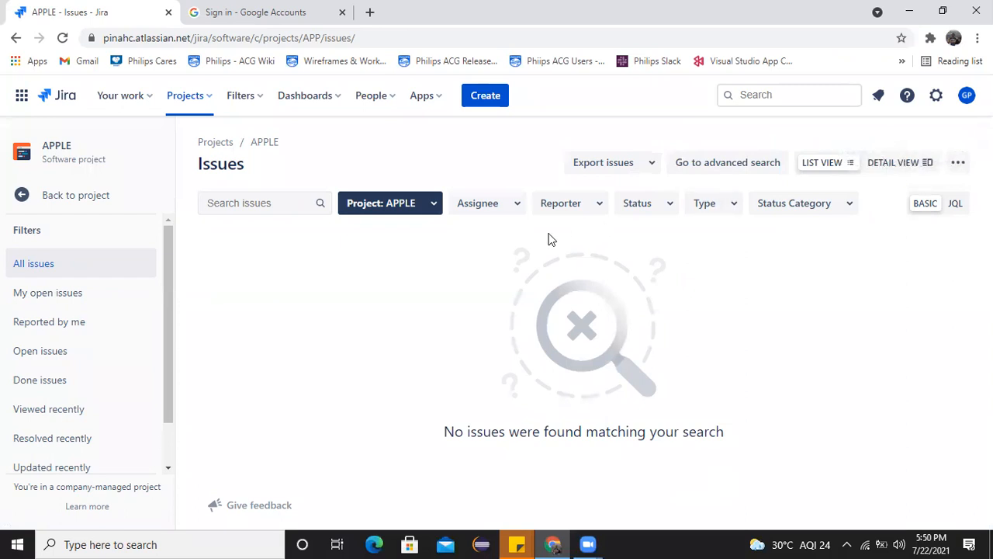
Filter the project's issues to My open issues and open the "User is not able to login" bug
left_click(41, 302)
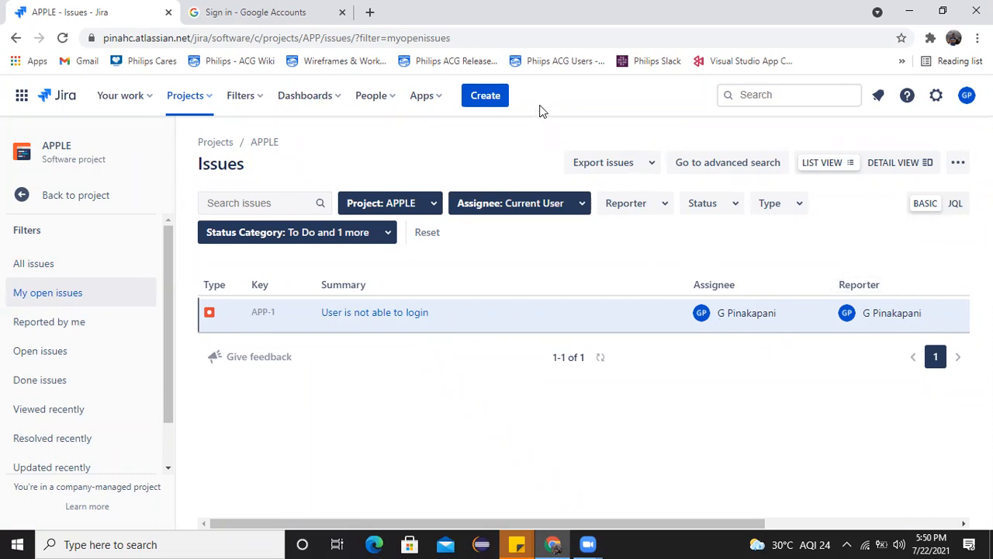
left_click(382, 317)
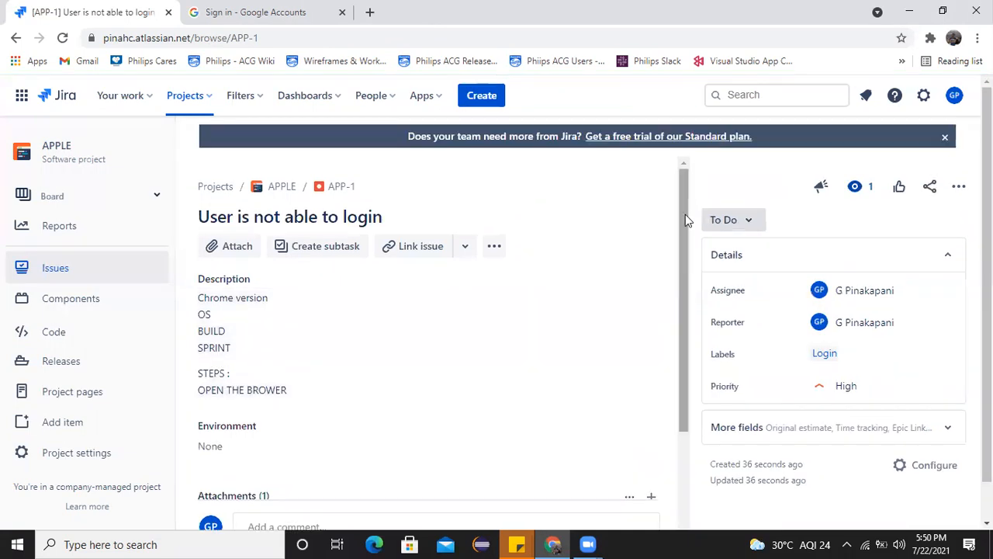
scroll(684, 270, "down", 1)
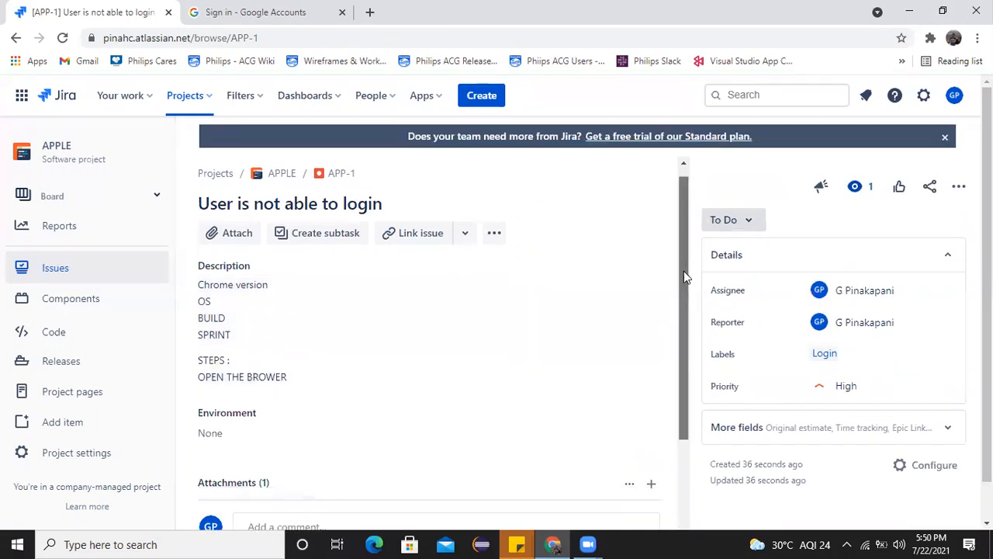
Move the bug's status from In Progress through In Review to Done
left_click(753, 227)
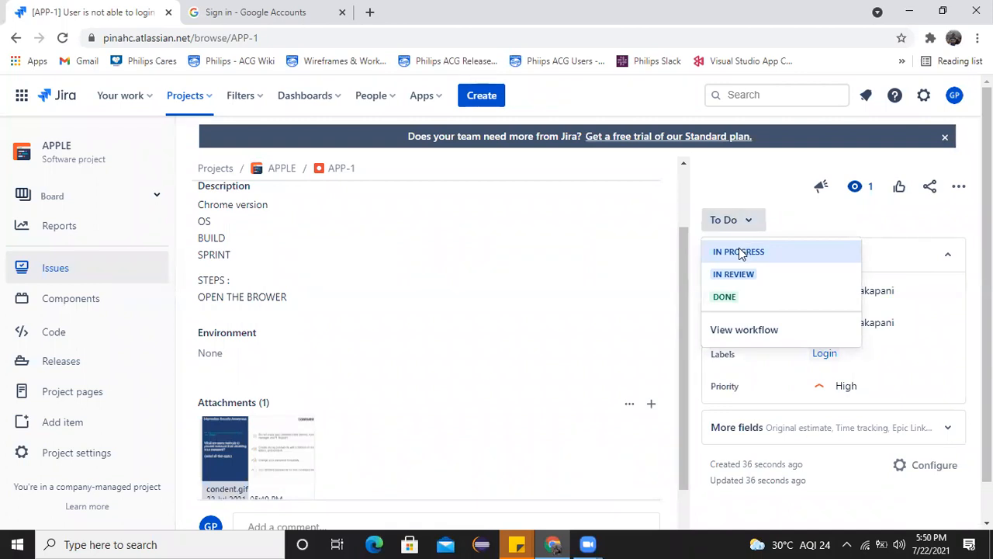
left_click(733, 256)
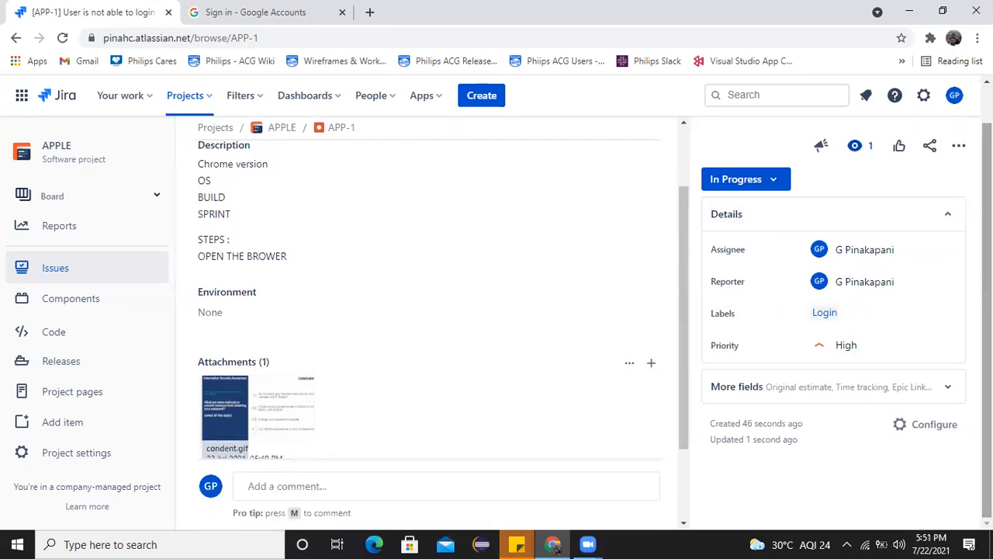
left_click(772, 179)
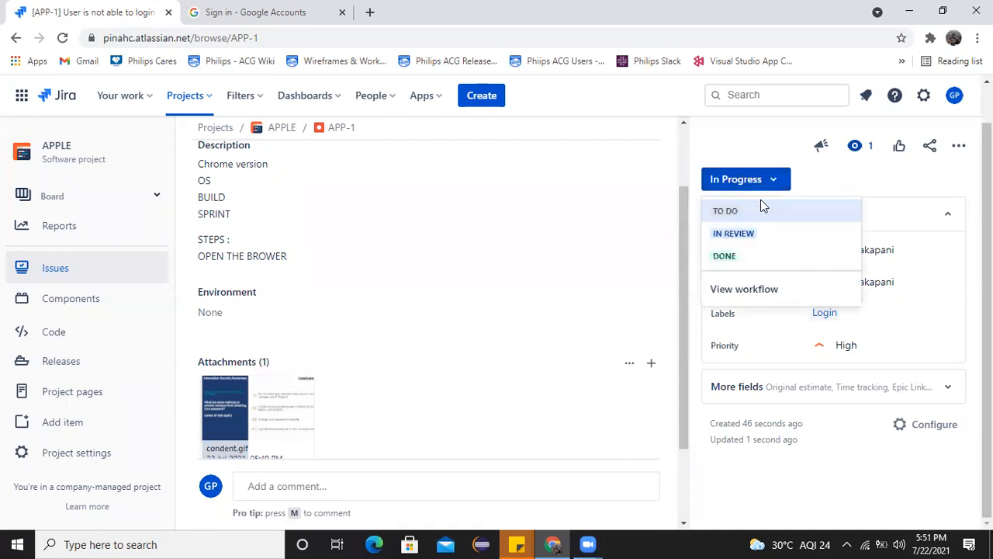
left_click(749, 234)
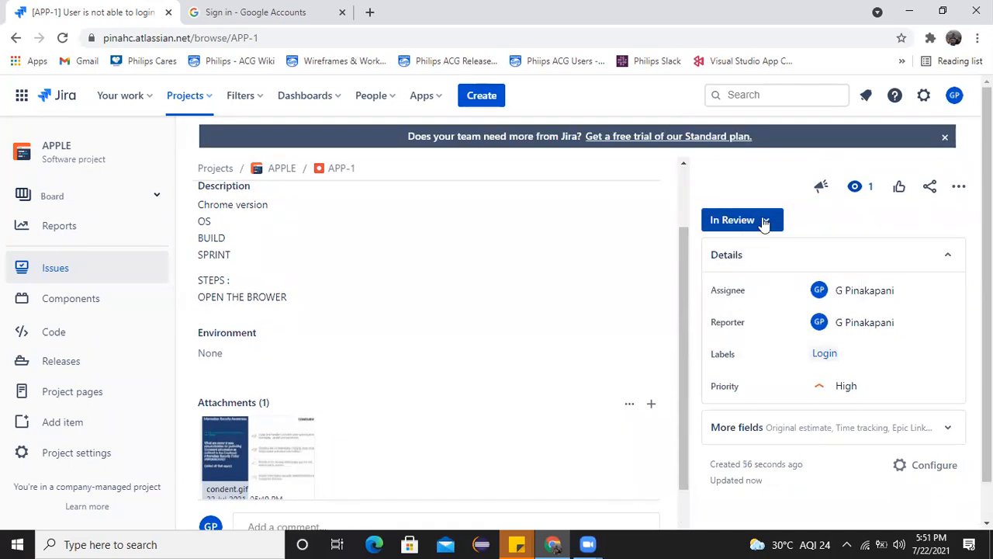
left_click(767, 223)
left_click(722, 294)
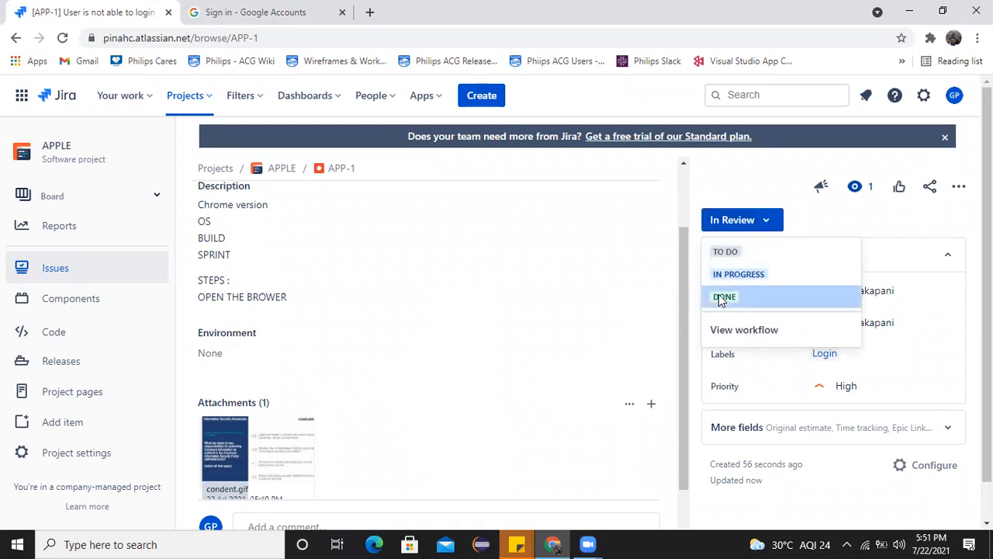
left_click(715, 227)
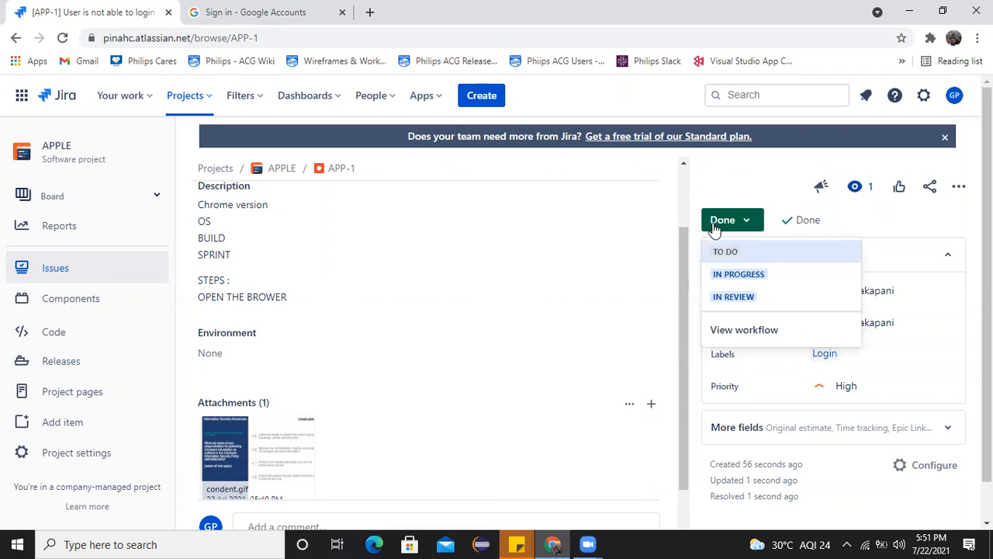
left_click(573, 291)
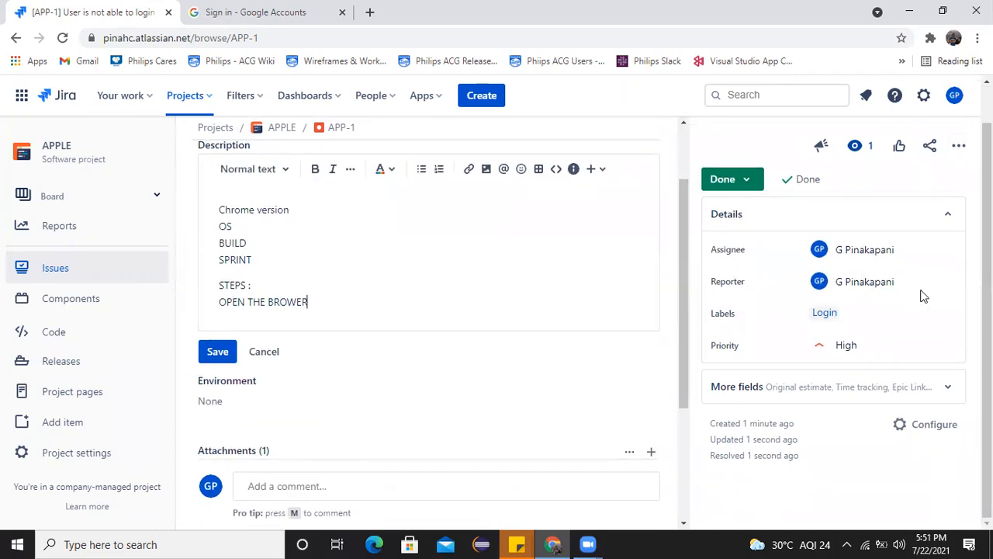
Save the edited description of the login bug
left_click(215, 353)
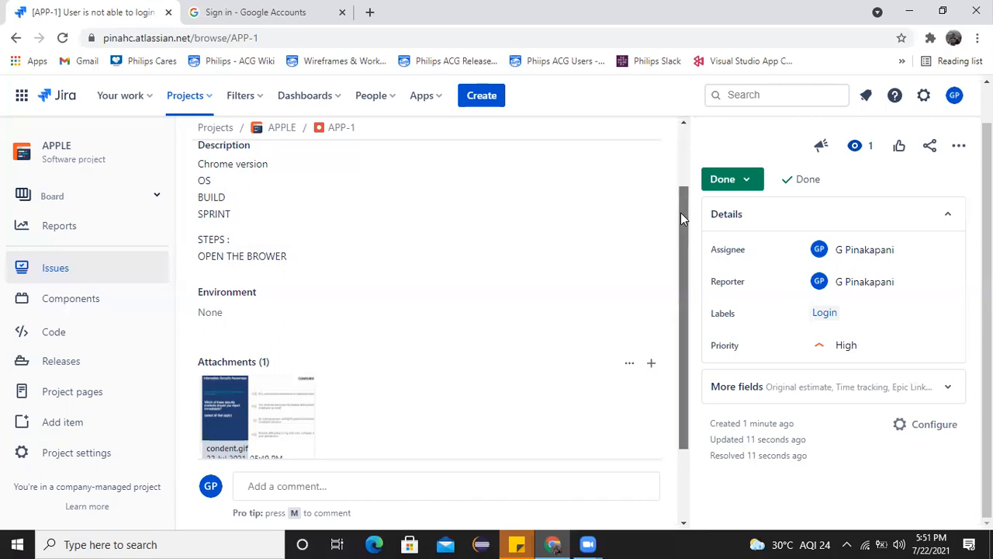
left_click_drag(680, 213, 683, 143)
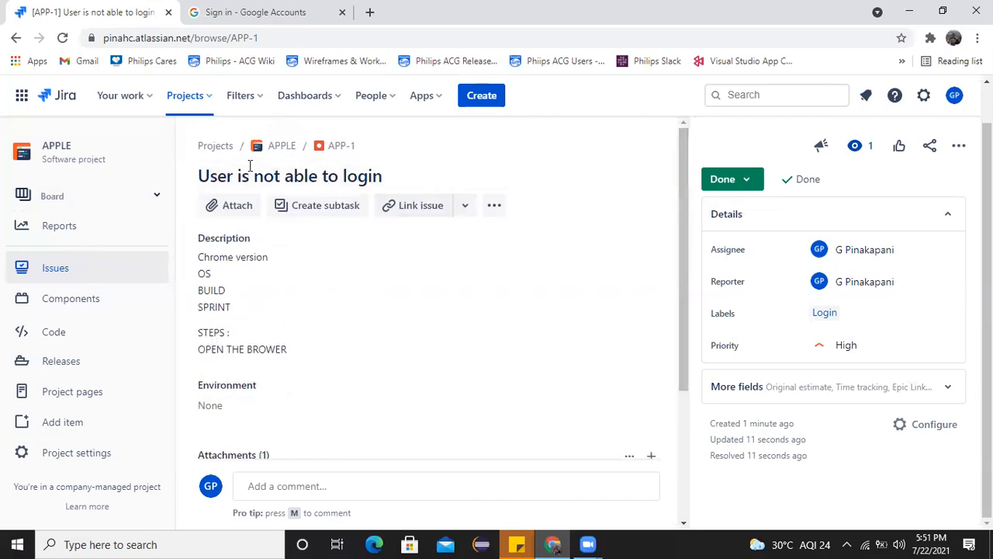
Reopen the "User is not able to login" bug from the APPLE project's My open issues and review its description and attachment
left_click(273, 149)
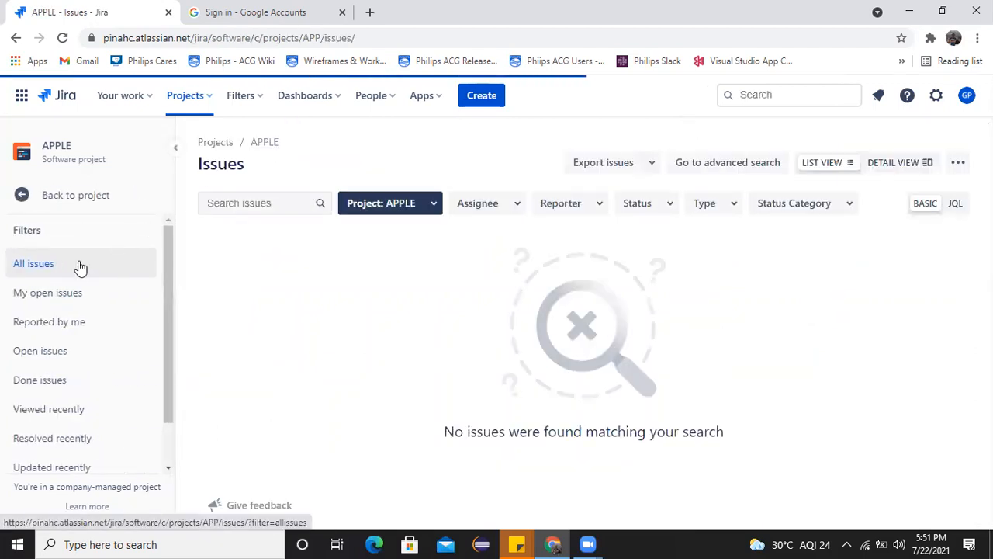
left_click(66, 293)
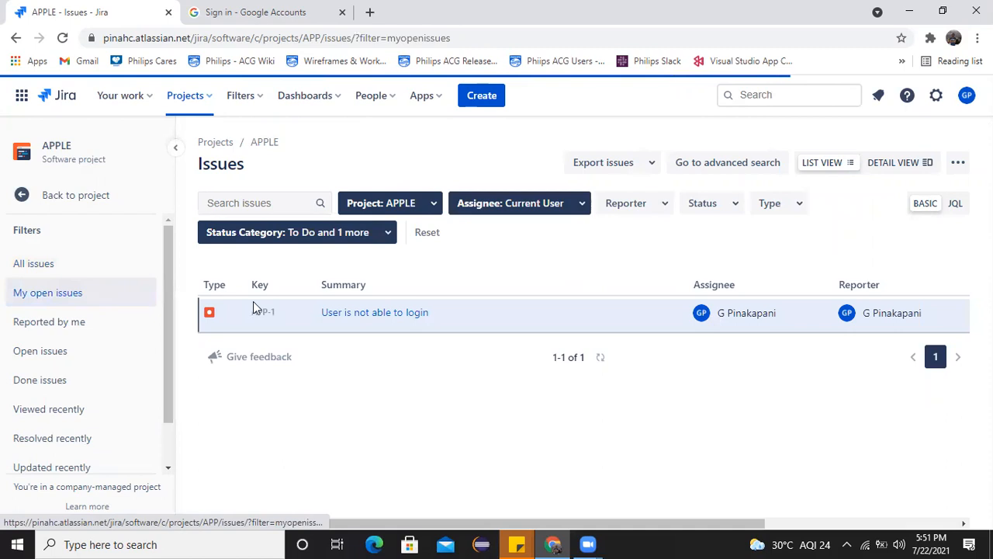
left_click(369, 314)
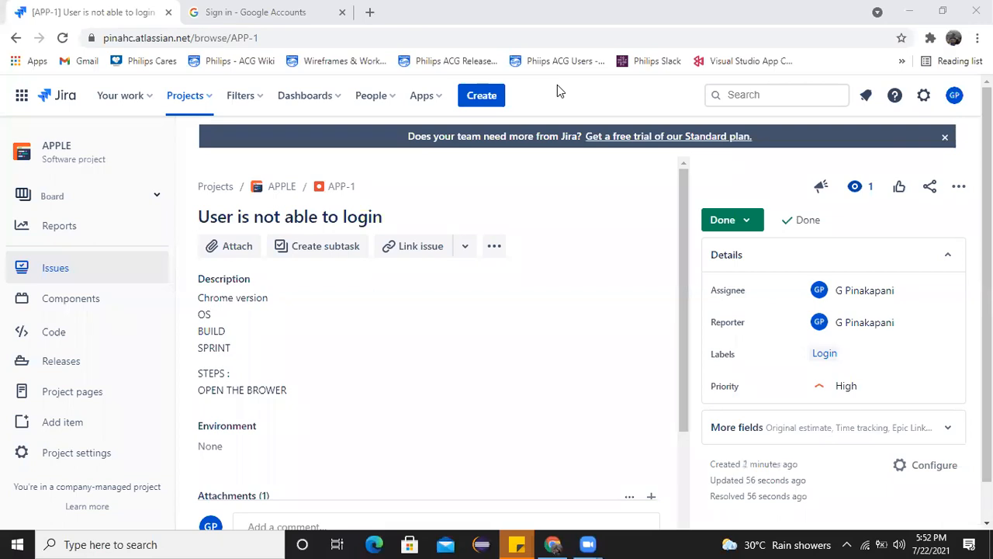
left_click_drag(681, 272, 657, 446)
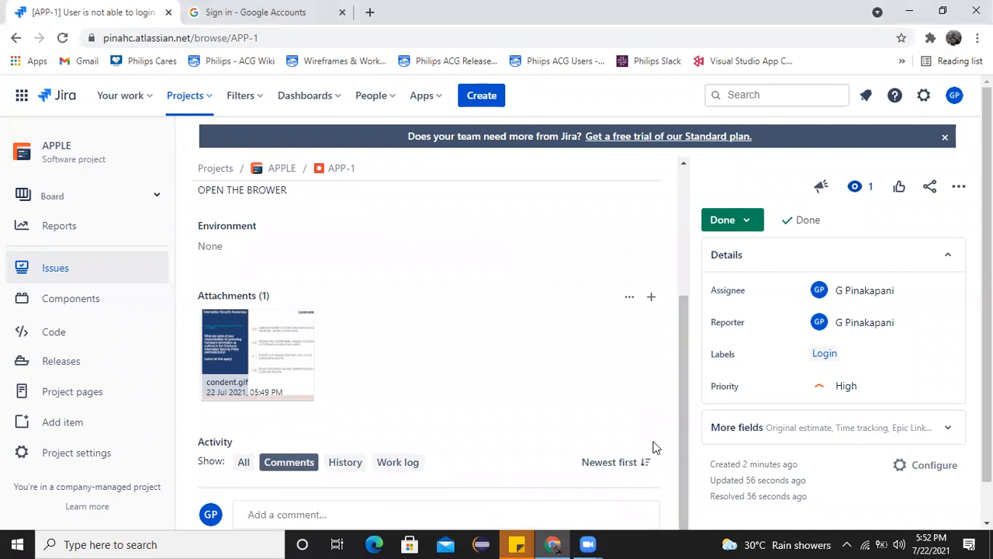
left_click_drag(687, 396, 676, 303)
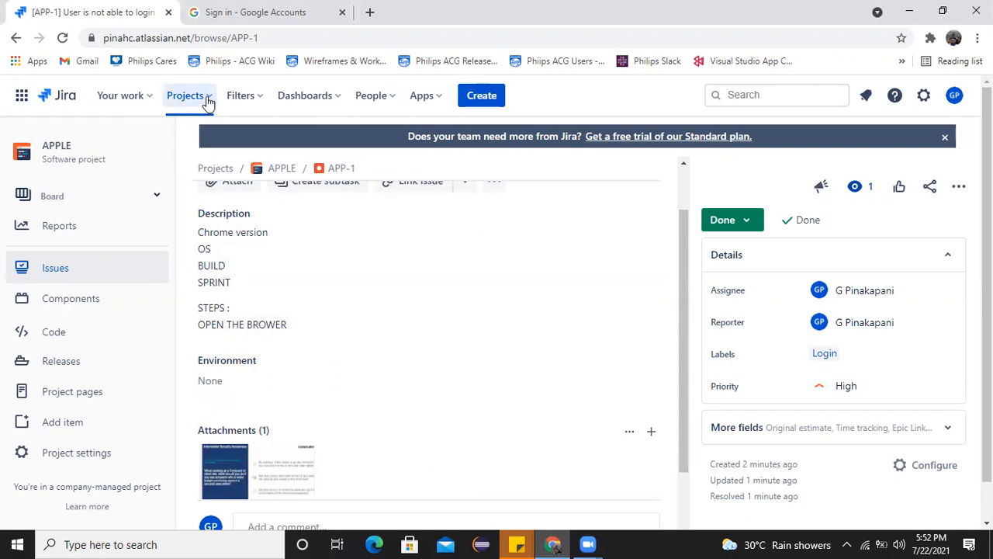
Return to the APPLE project's issues list
left_click(208, 99)
left_click(213, 160)
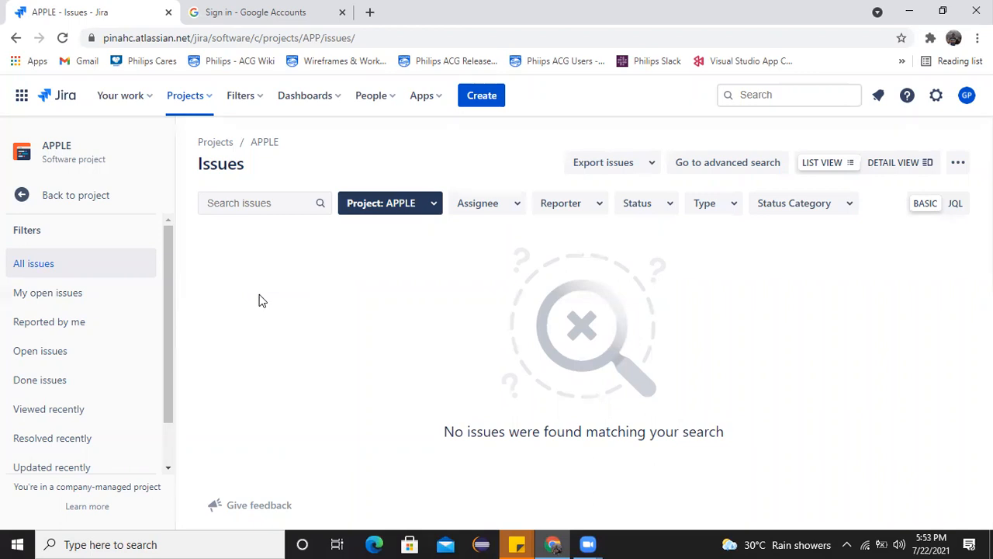
Launch the LICEcap screen recorder and position its capture frame over the Jira page
left_click(89, 544)
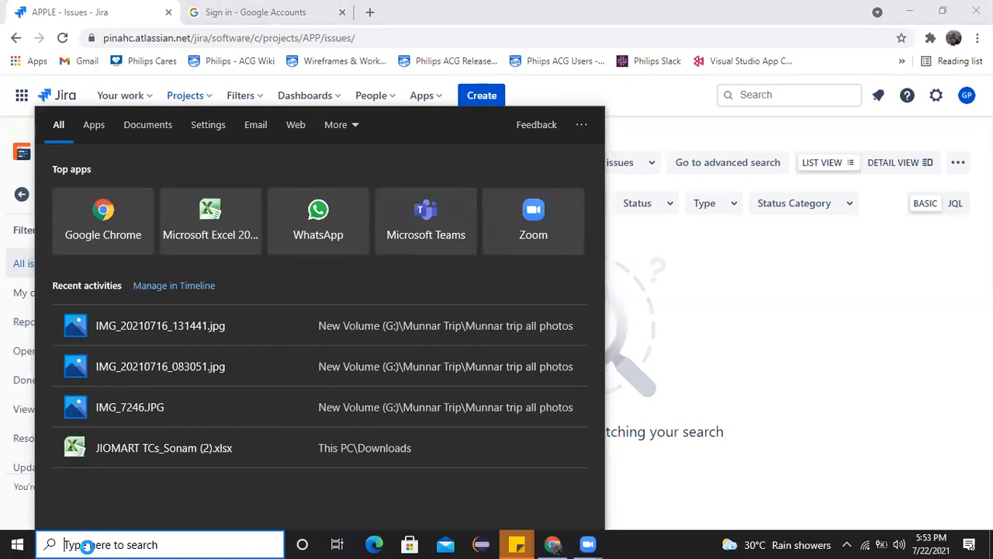
type("li")
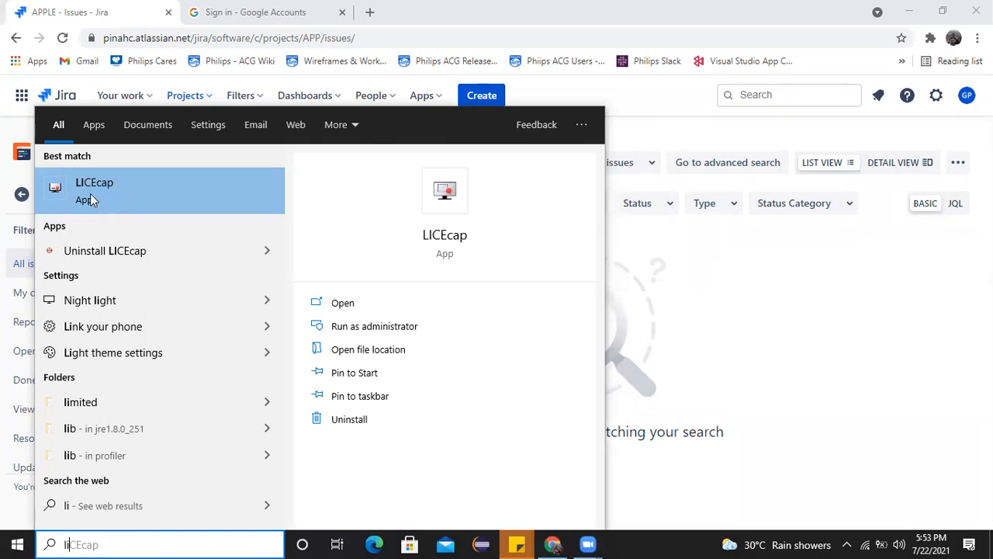
left_click(128, 194)
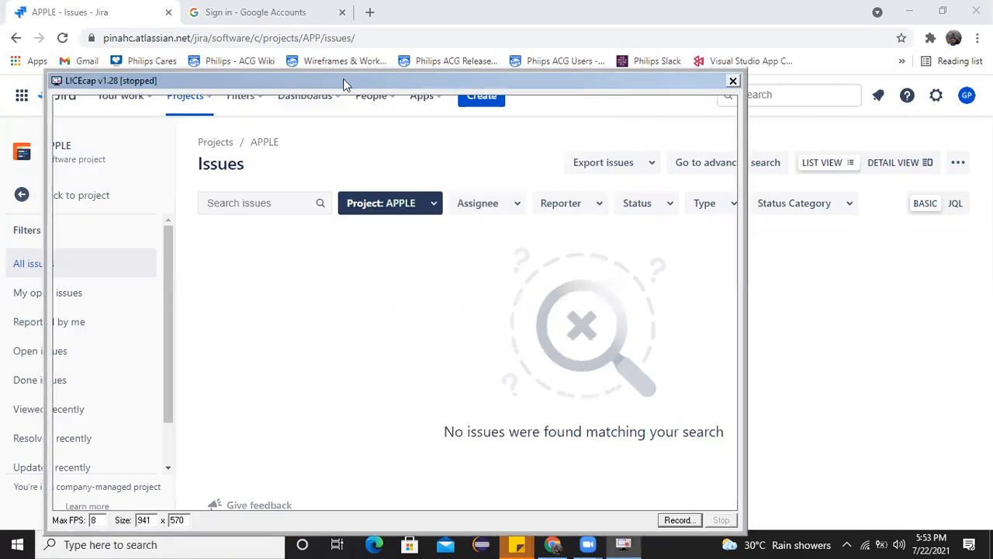
left_click_drag(343, 78, 343, 51)
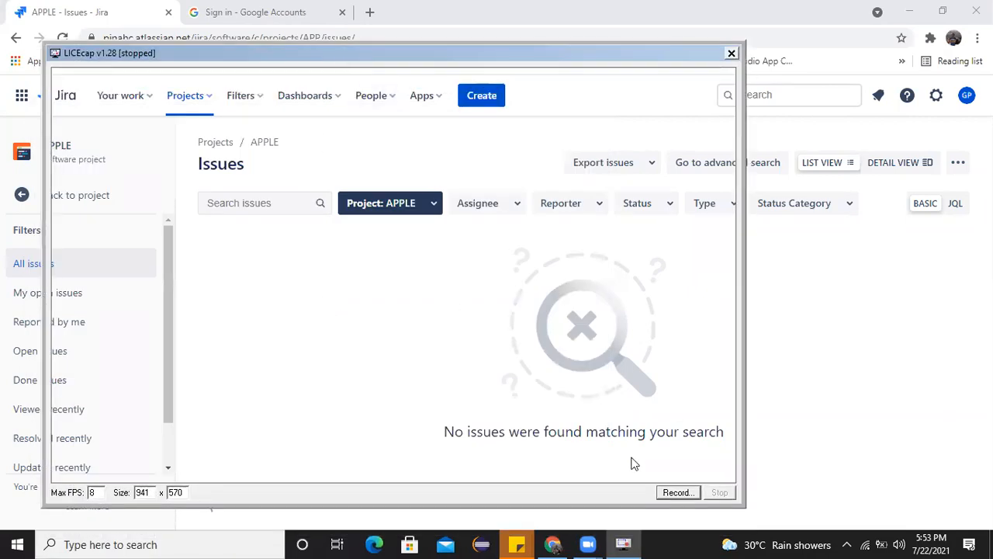
Start a GIF recording saved to the Desktop, named with the person's first name plus "defect", and shift the capture frame over the page
left_click(674, 494)
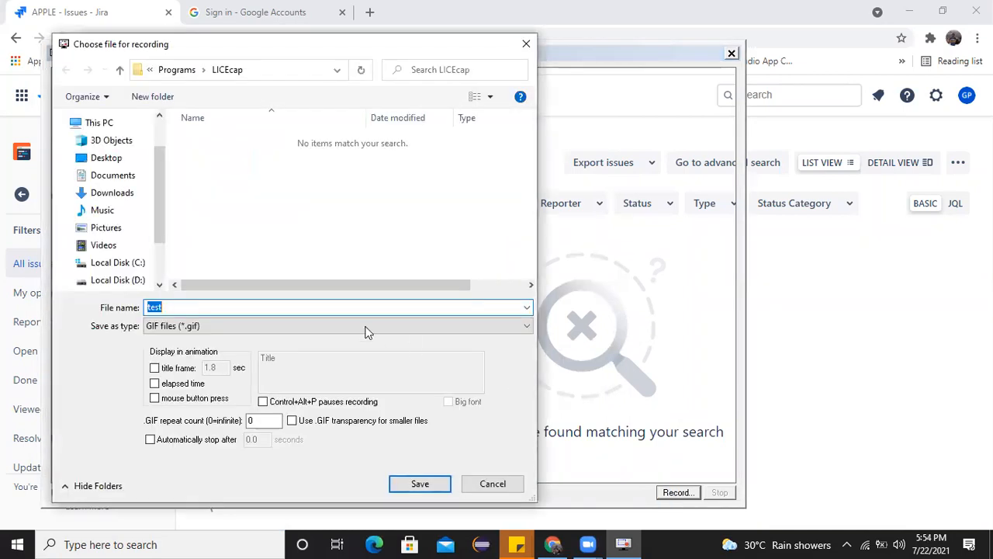
left_click(313, 308)
key("BackSpace")
key("BackSpace")
key("BackSpace")
key("BackSpace")
type("sai deect")
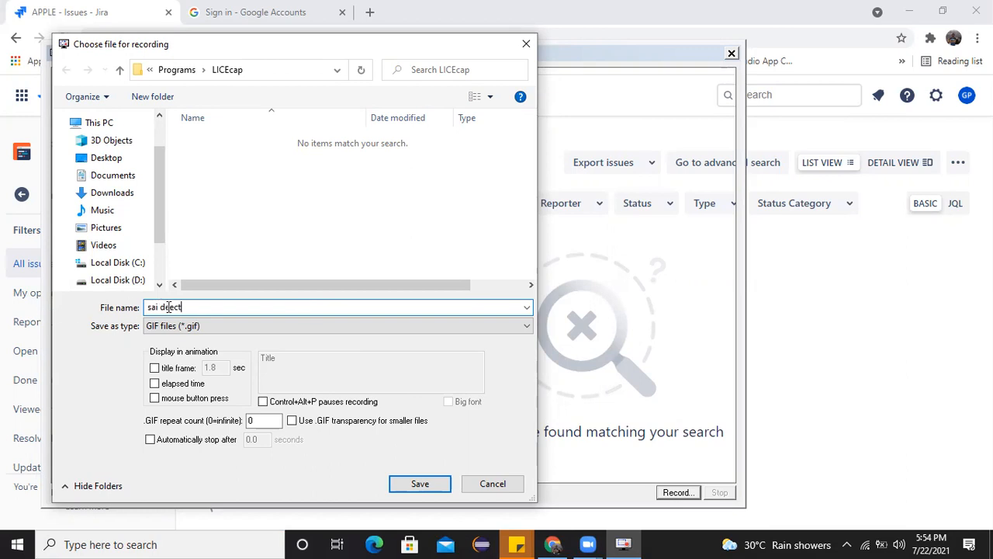
left_click(169, 307)
type("fe")
left_click(116, 158)
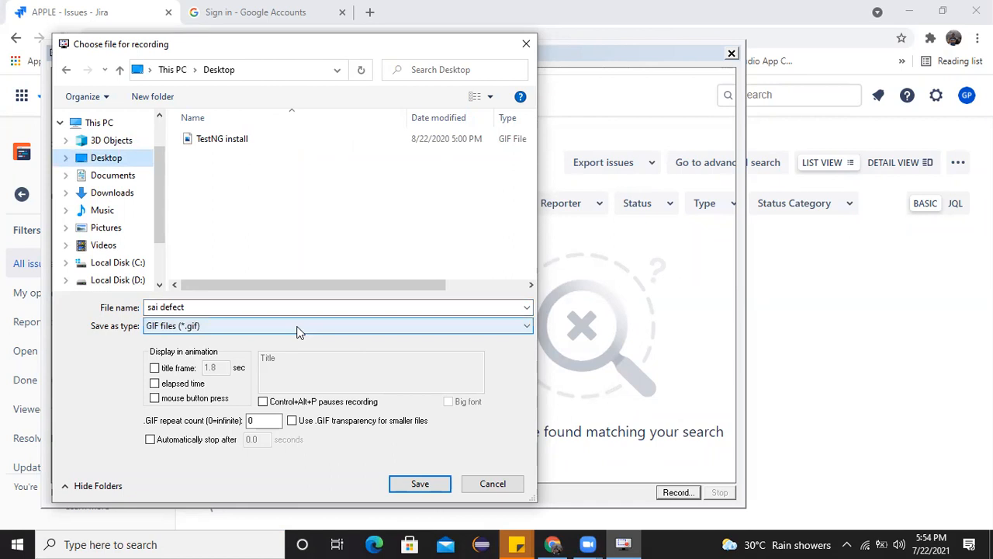
left_click(410, 485)
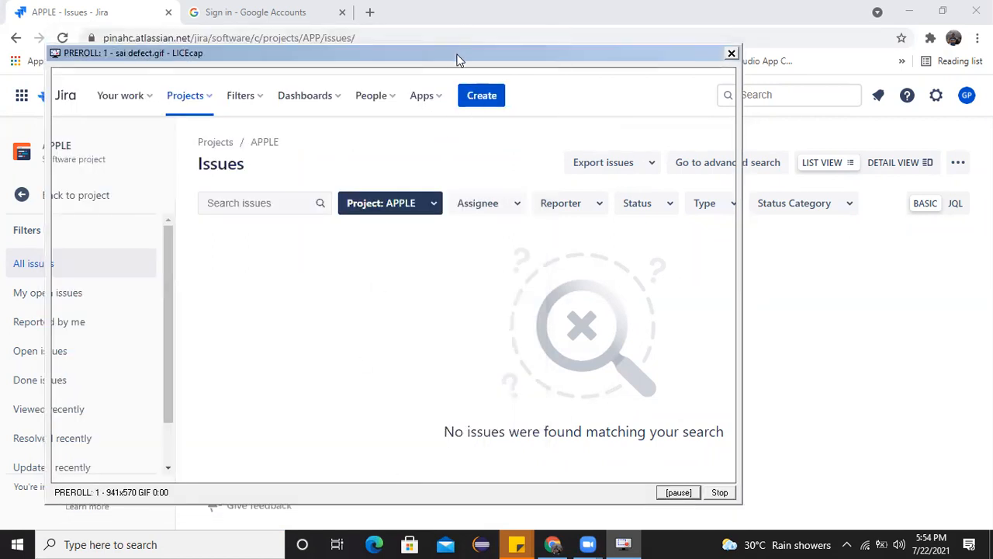
left_click_drag(465, 52, 517, 46)
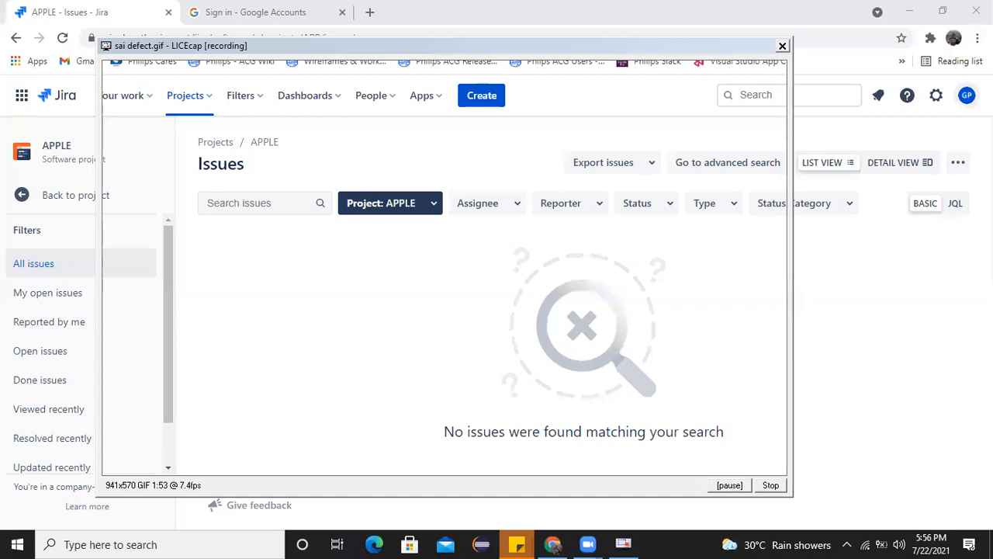
left_click(968, 98)
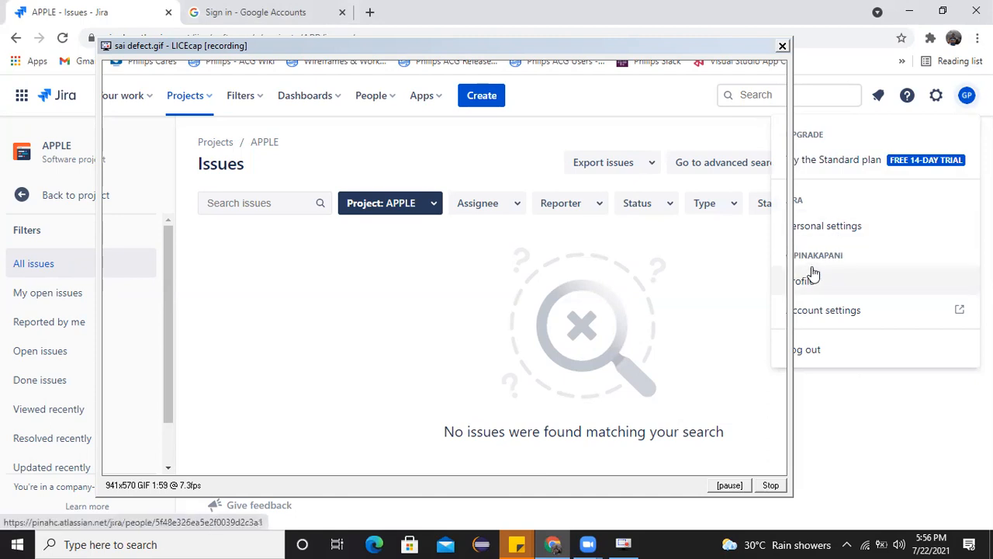
left_click(567, 319)
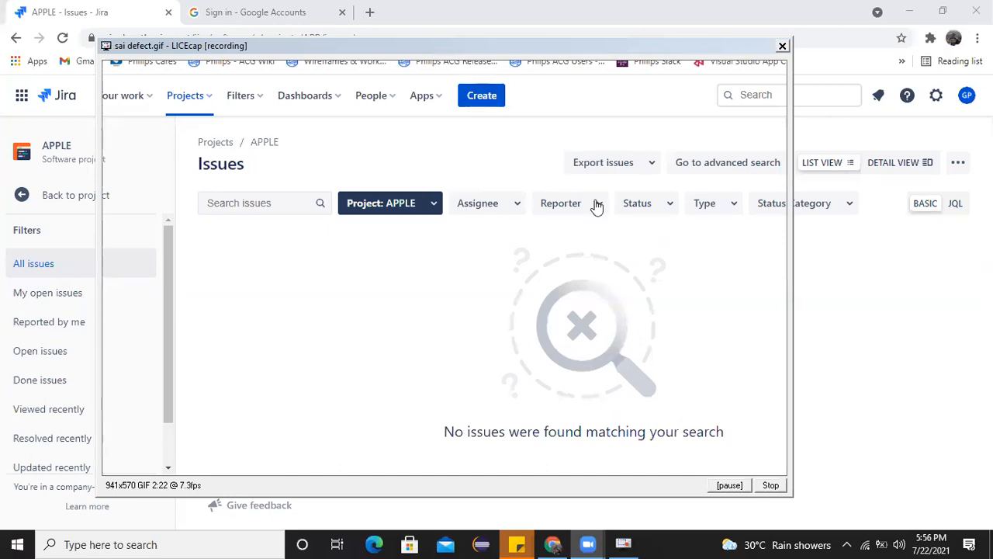
Start creating a new issue in Jira, keeping APPLE (APP) as its project
left_click(487, 102)
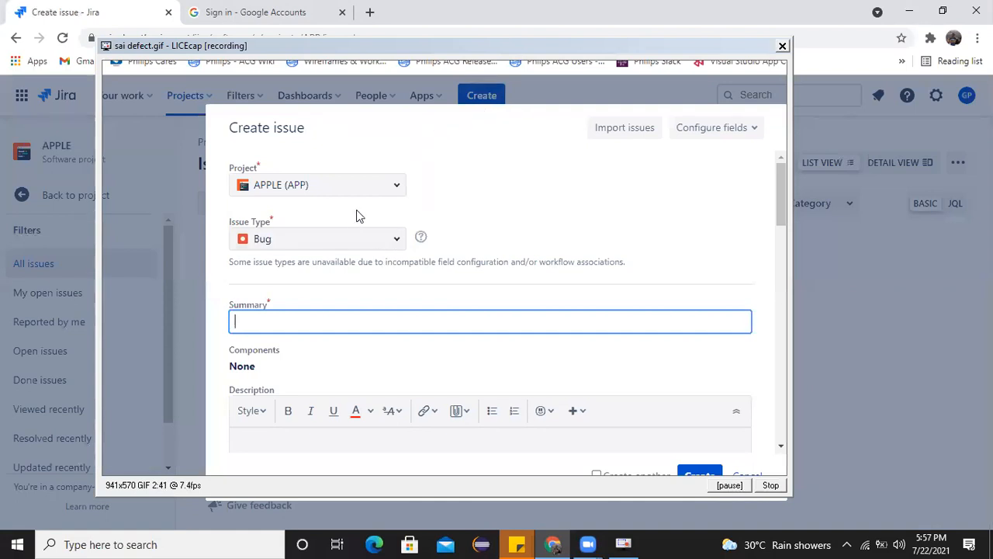
left_click(368, 192)
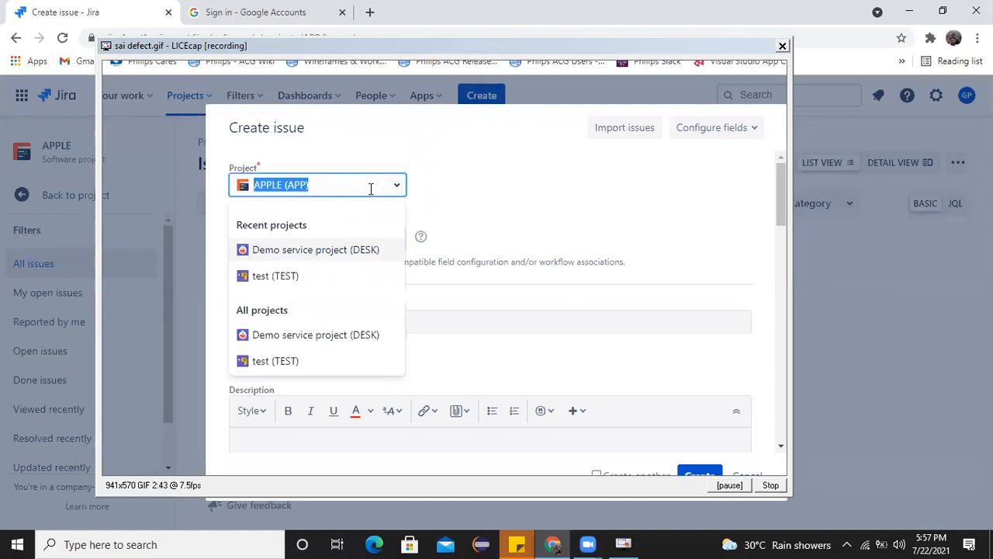
left_click(479, 177)
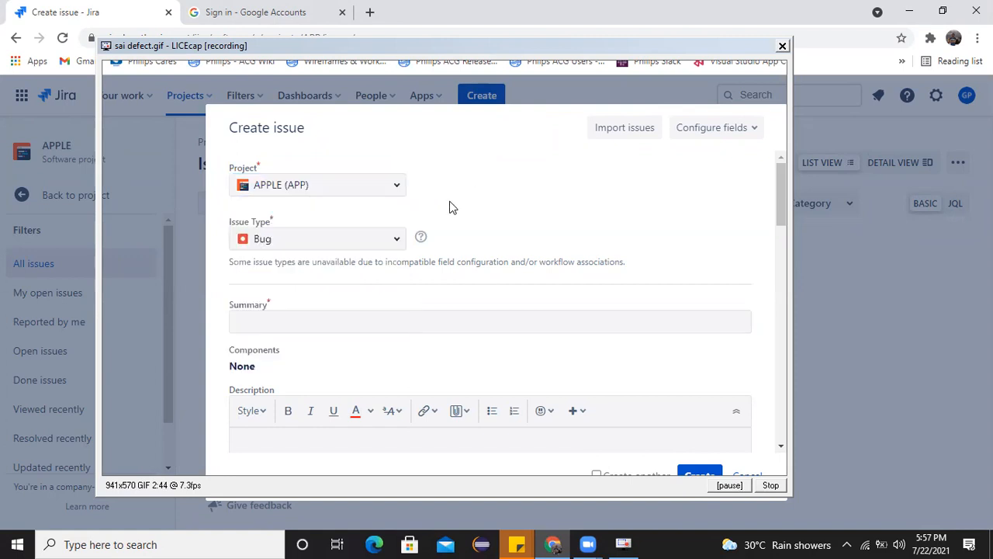
left_click(383, 236)
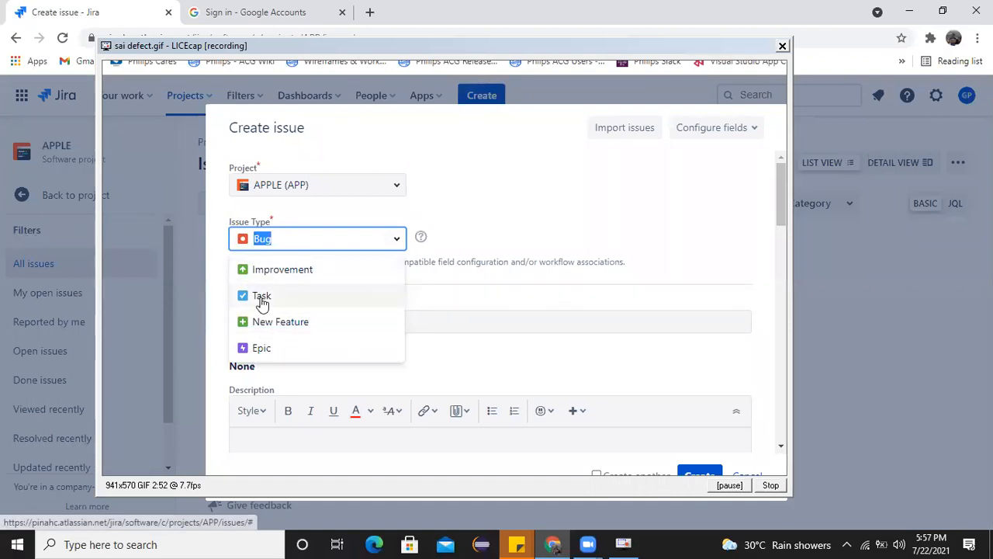
left_click(304, 327)
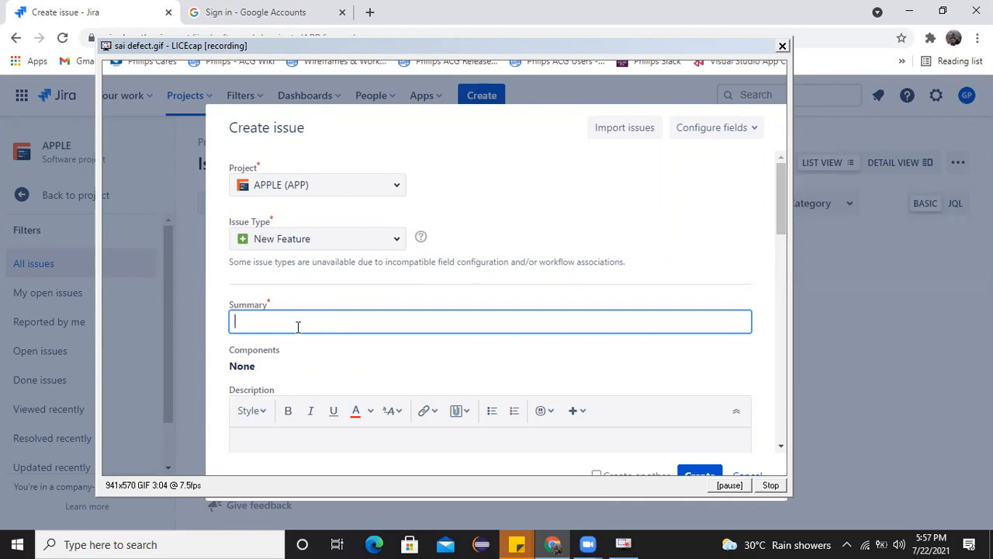
type("S")
key("BackSpace")
type("Ts")
key("BackSpace")
type("esxt")
key("BackSpace")
key("BackSpace")
key("BackSpace")
type("xt box taking")
key("BackSpace")
key("BackSpace")
key("BackSpace")
key("BackSpace")
key("BackSpace")
key("BackSpace")
key("BackSpace")
key("BackSpace")
key("BackSpace")
key("BackSpace")
key("BackSpace")
key("BackSpace")
key("BackSpace")
key("BackSpace")
key("BackSpace")
Set the issue type to Bug and enter the summary "Password text box showing password it must shown hidden mode"
left_click(385, 238)
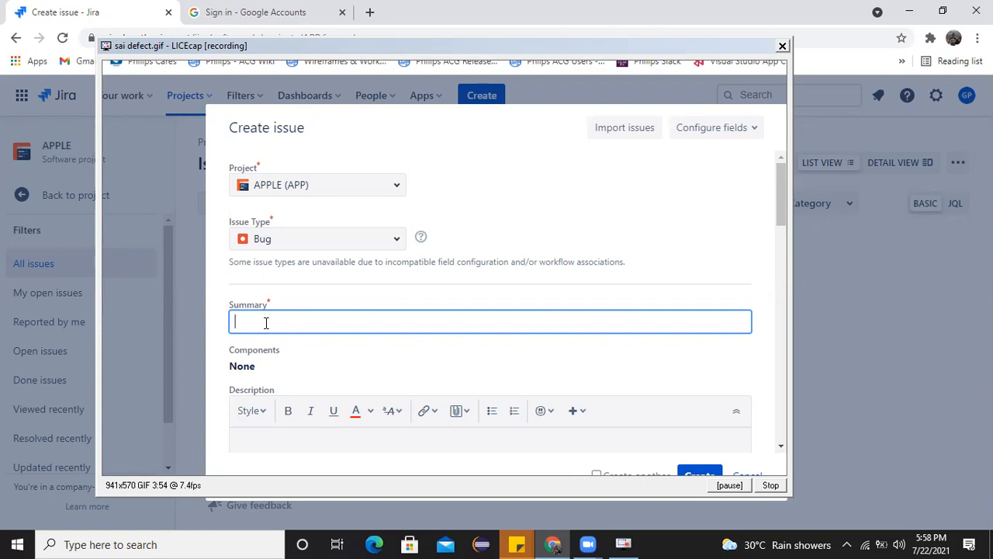
type("Password text bo")
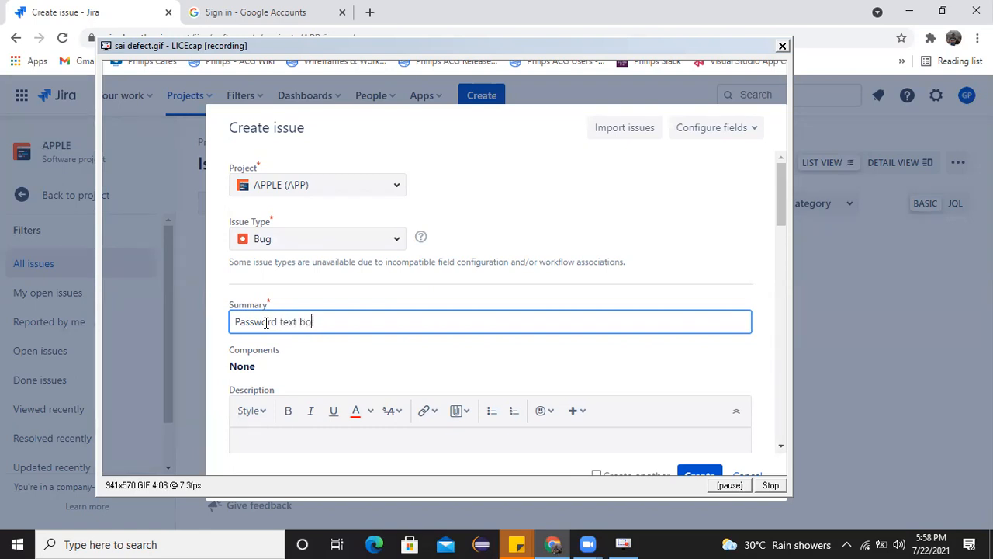
type("x")
type(" have")
key("BackSpace")
key("BackSpace")
key("BackSpace")
key("BackSpace")
type("showing password")
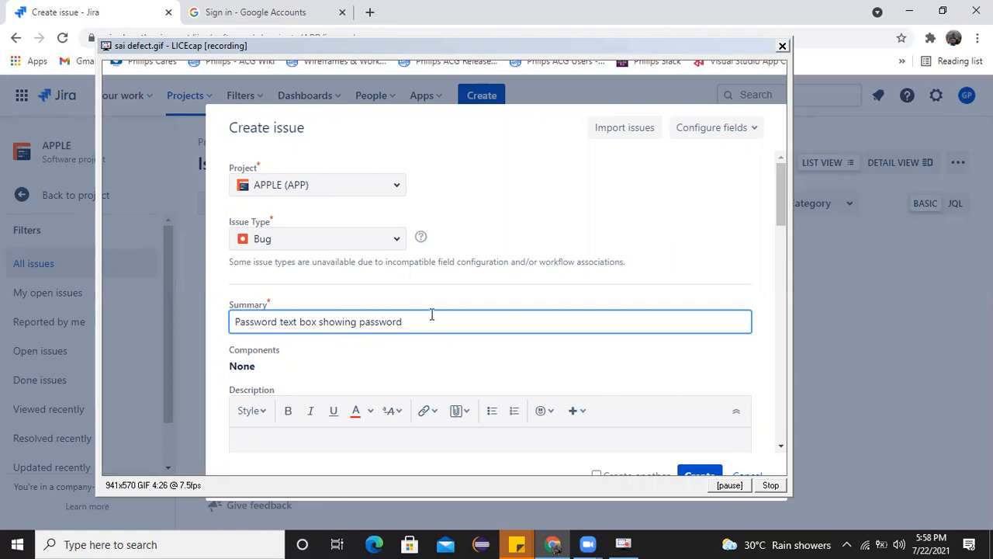
type("it shown")
left_click(413, 321)
type("must")
key("End")
type("hidden mode")
Enter the description lines "open chrome navigate to matrimony portal" and "enter emails in text box" for the new bug
scroll(431, 339, "down", 2)
left_click(264, 224)
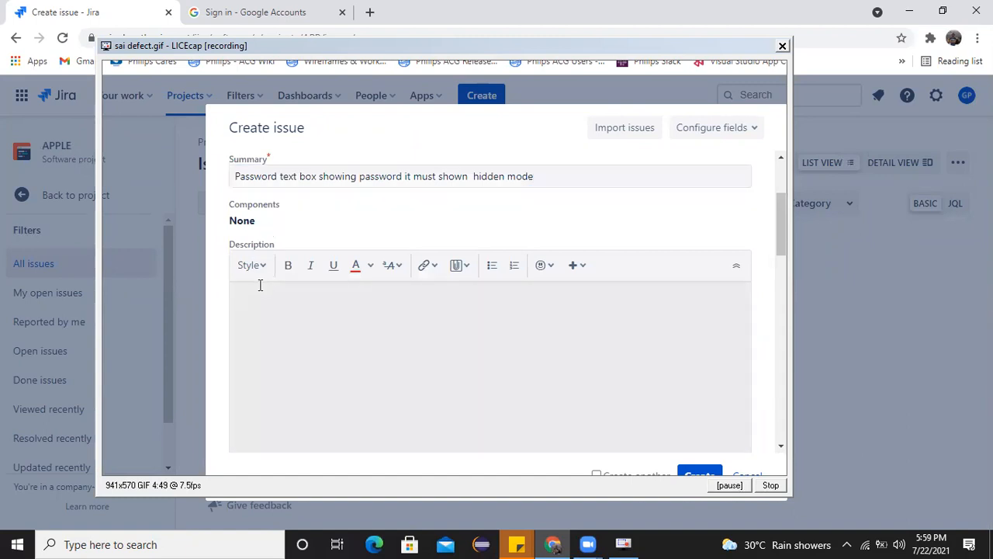
left_click(262, 292)
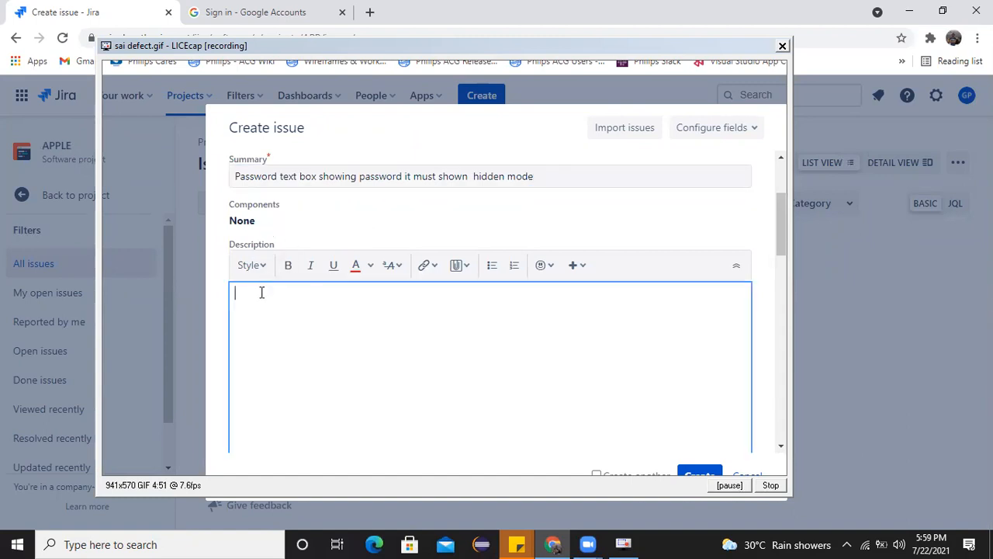
scroll(261, 292, "down", 1)
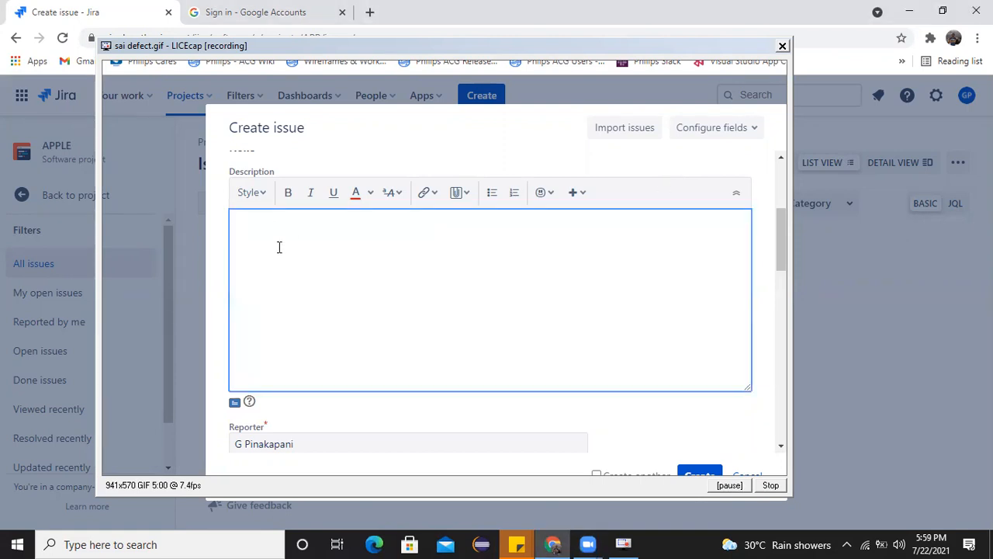
type("ope")
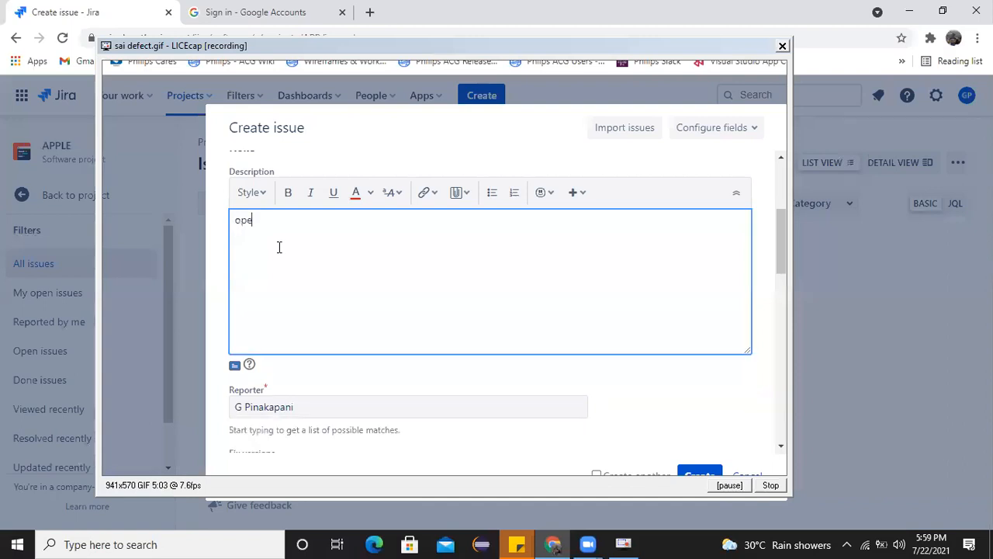
type("n chrome navigate to ")
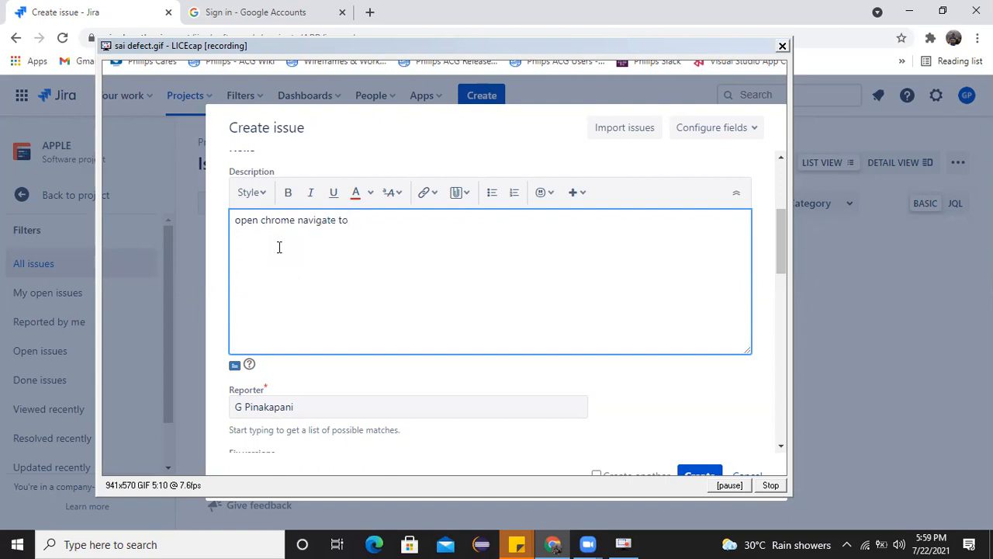
type("matrimony portal")
key("Return")
type("enter ")
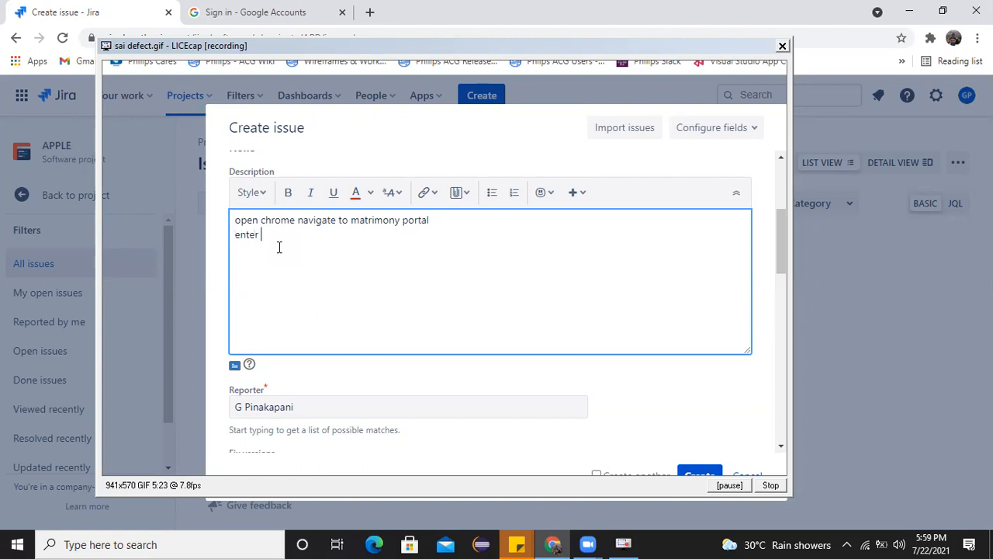
type("emails in text box")
key("Return")
Add the third description line "enter password in password text box" to the new bug
type("enter password un ")
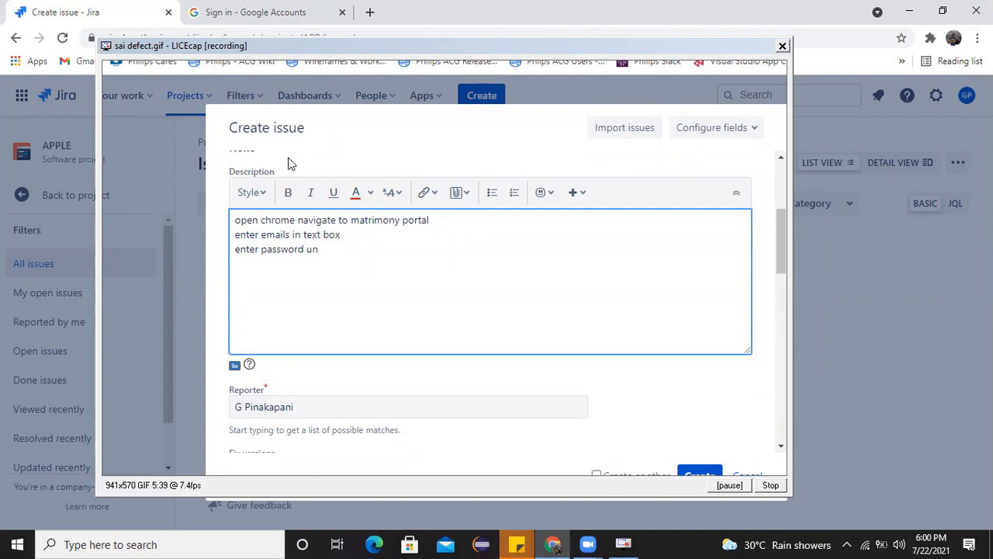
type("text bo")
key("Left")
key("Left")
key("Left")
key("Left")
key("Left")
key("Left")
key("Left")
key("BackSpace")
key("BackSpace")
type("in password")
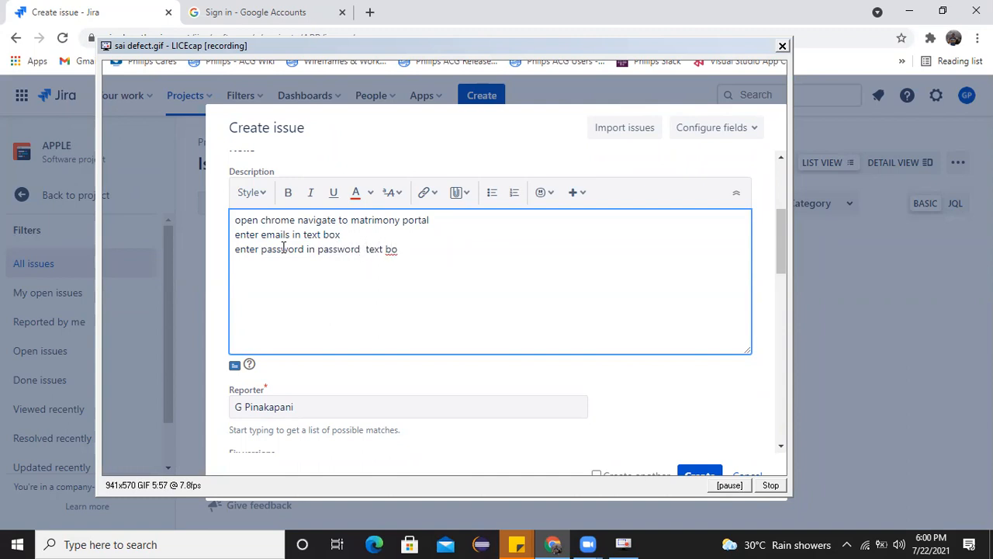
key("End")
type("x")
Set the new bug's priority to High, keeping the current reporter
scroll(330, 350, "down", 1)
left_click(334, 332)
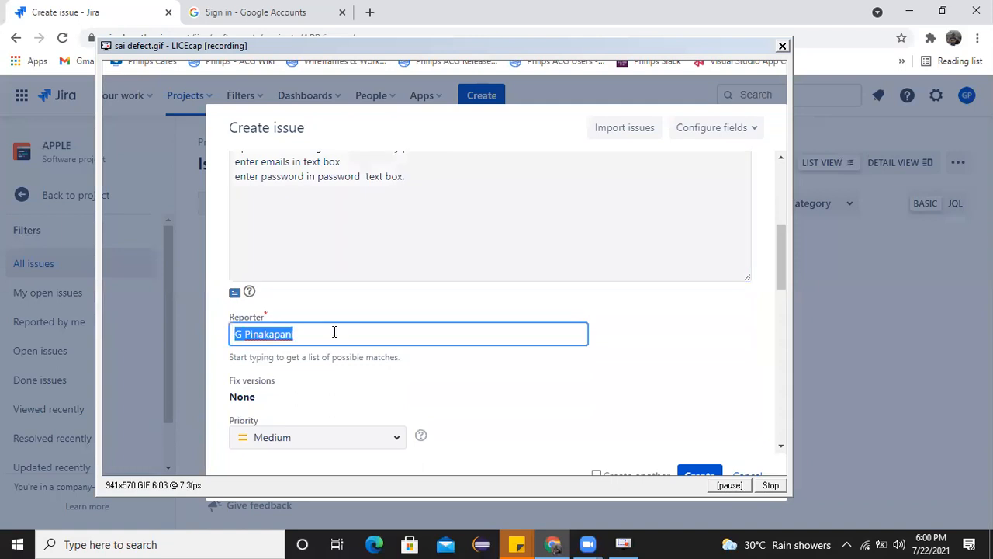
left_click(375, 313)
scroll(397, 295, "down", 2)
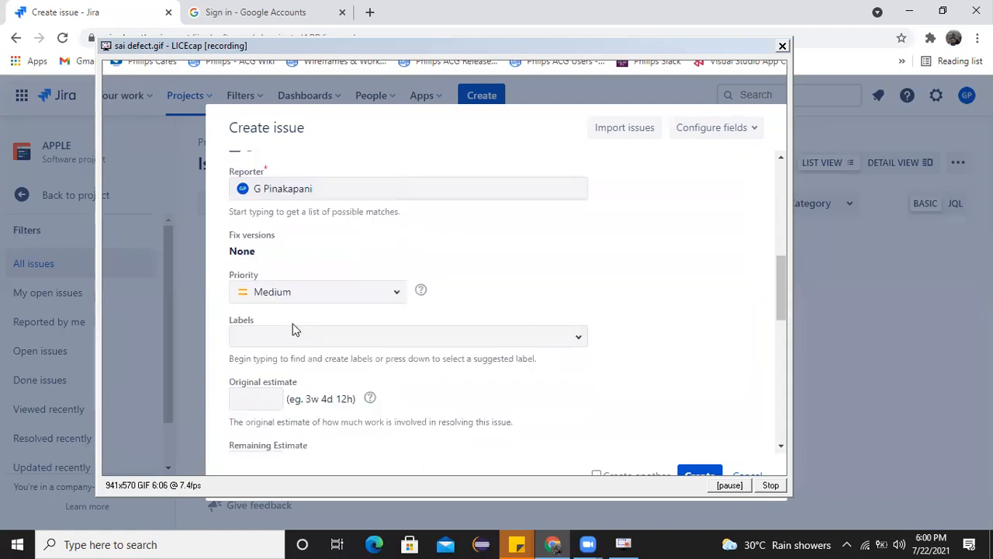
scroll(372, 271, "up", 1)
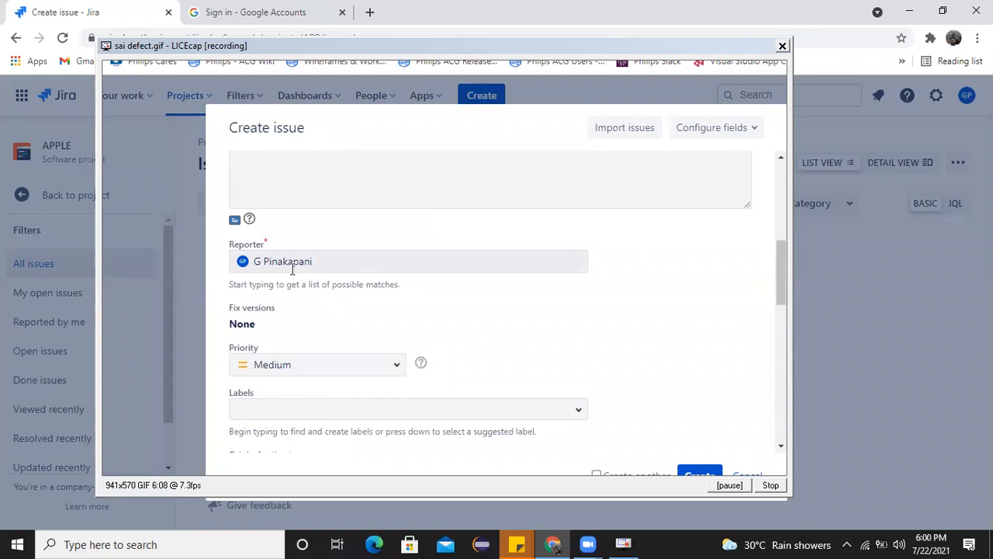
scroll(381, 339, "down", 1)
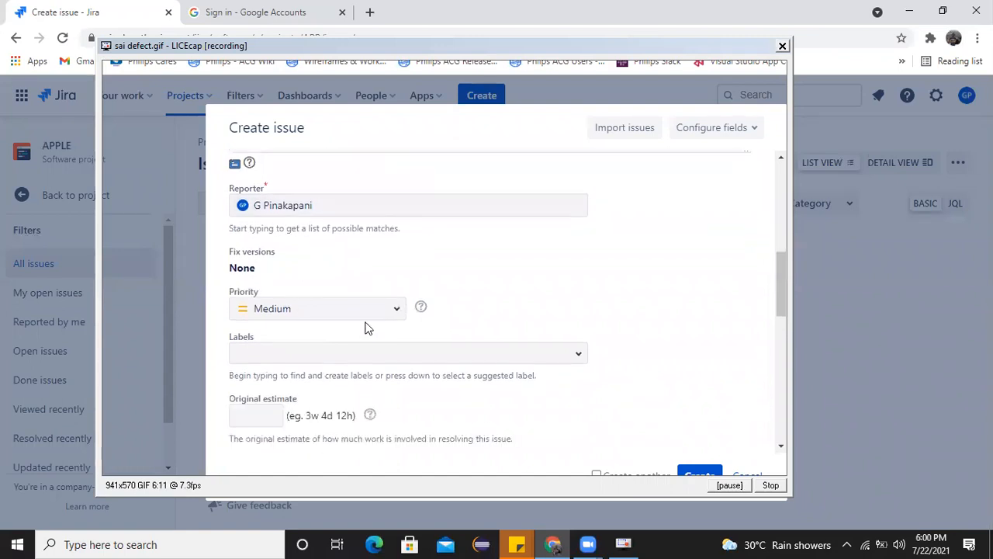
left_click(302, 290)
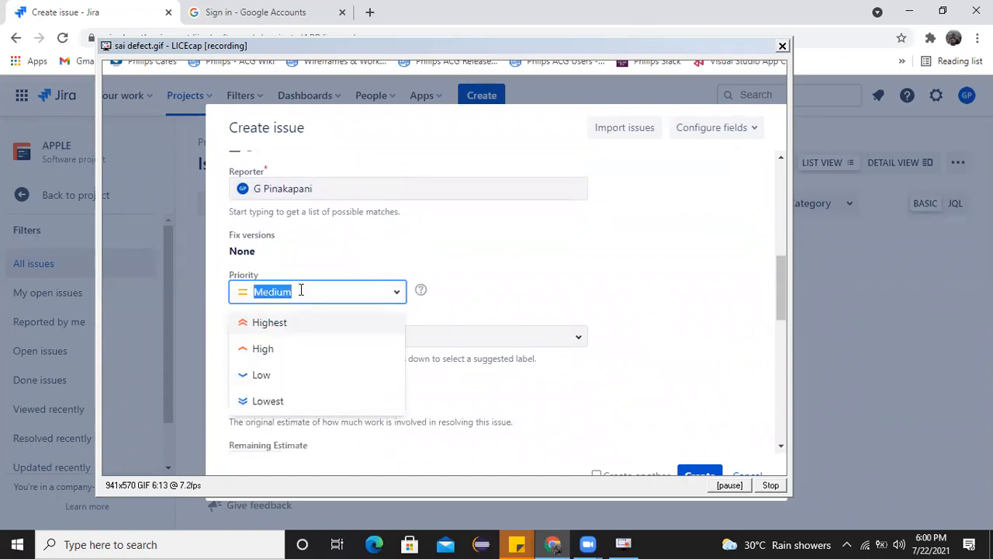
left_click(261, 348)
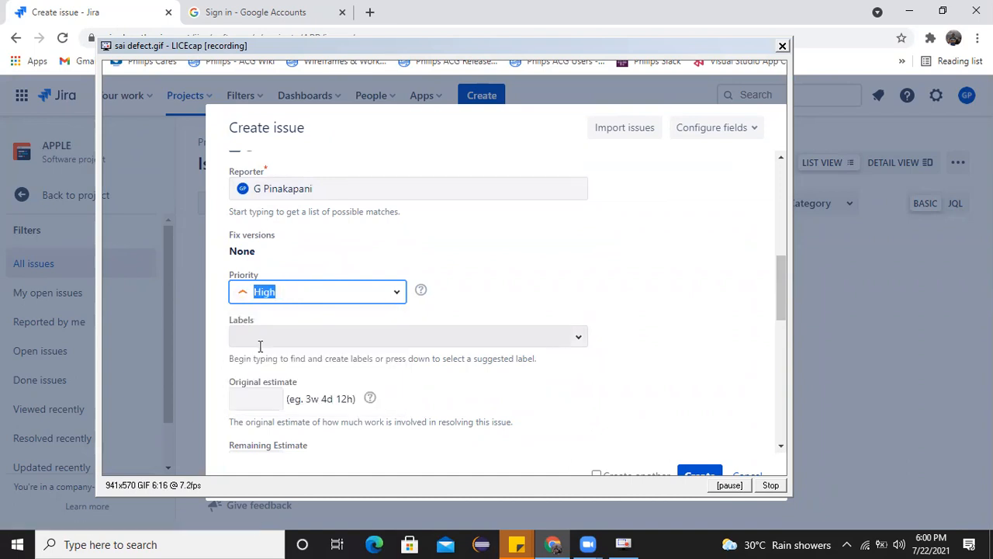
Add the new label "Password" to the bug
left_click(273, 337)
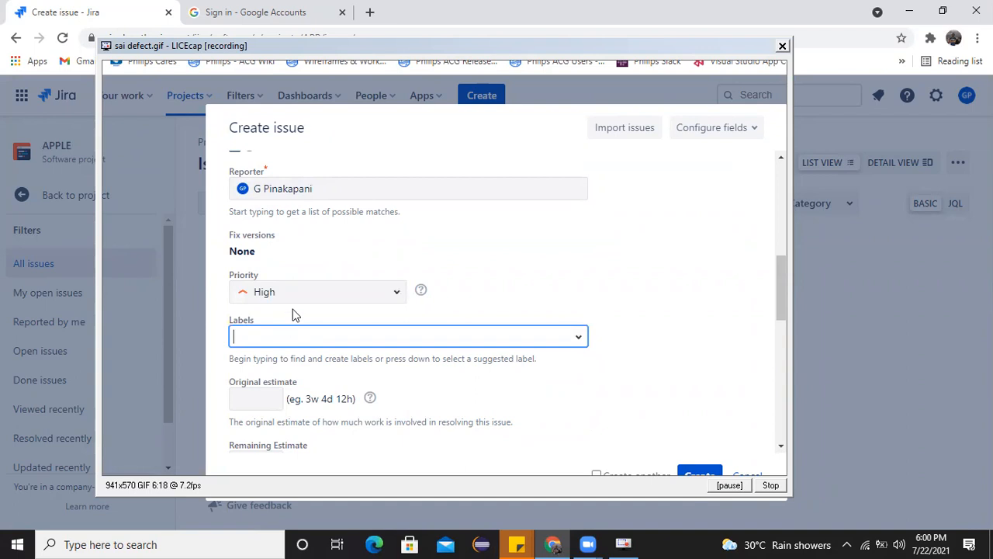
scroll(310, 327, "down", 1)
type("Password")
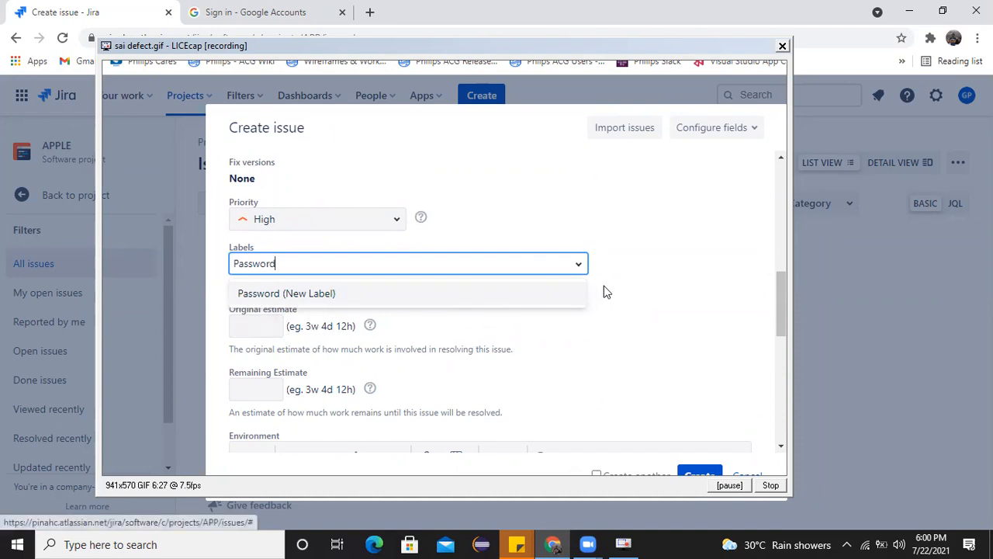
key("Return")
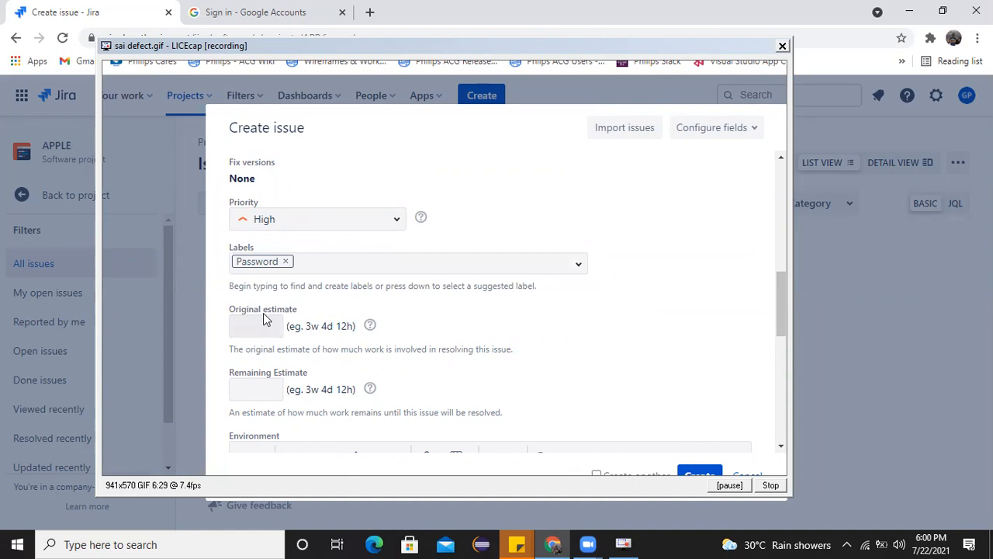
scroll(264, 315, "down", 1)
scroll(272, 313, "down", 1)
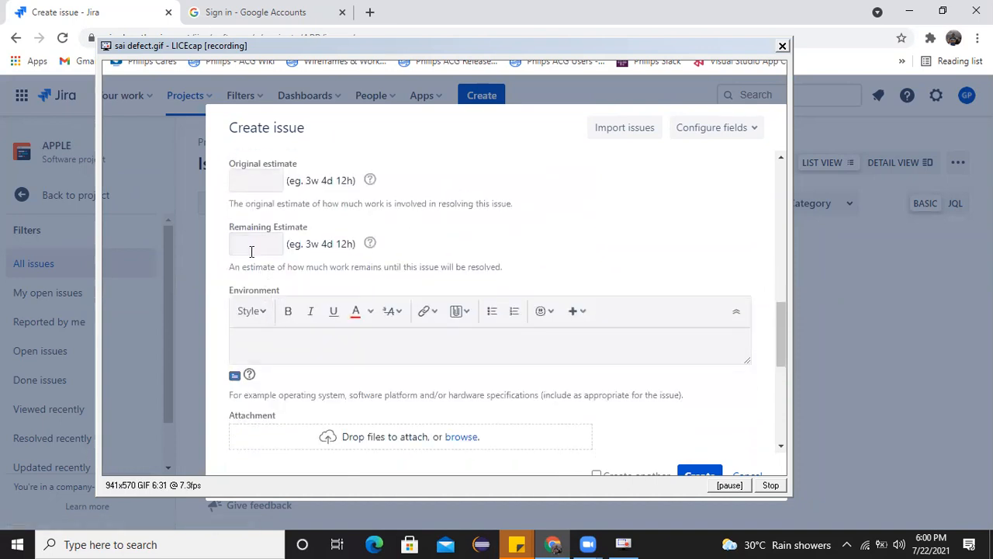
left_click(241, 186)
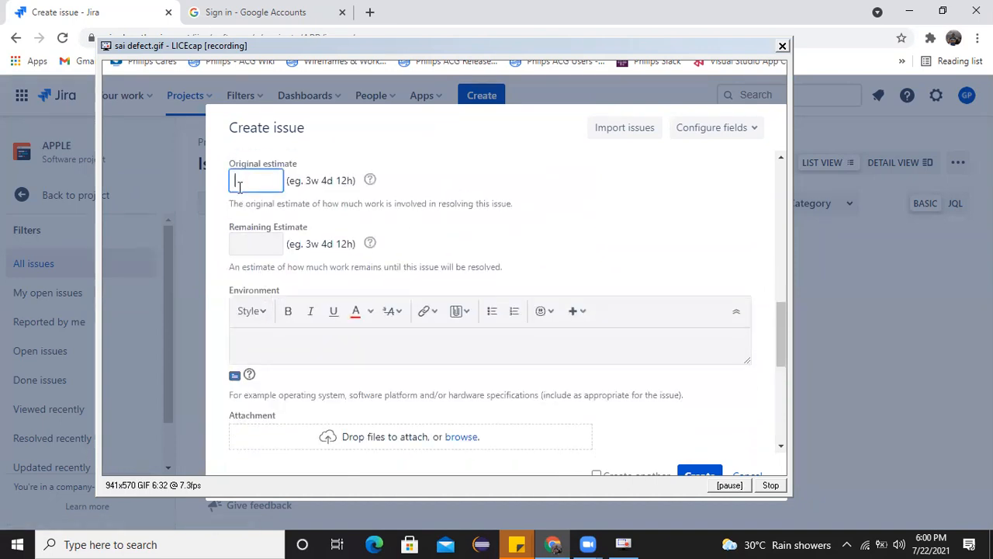
left_click(238, 246)
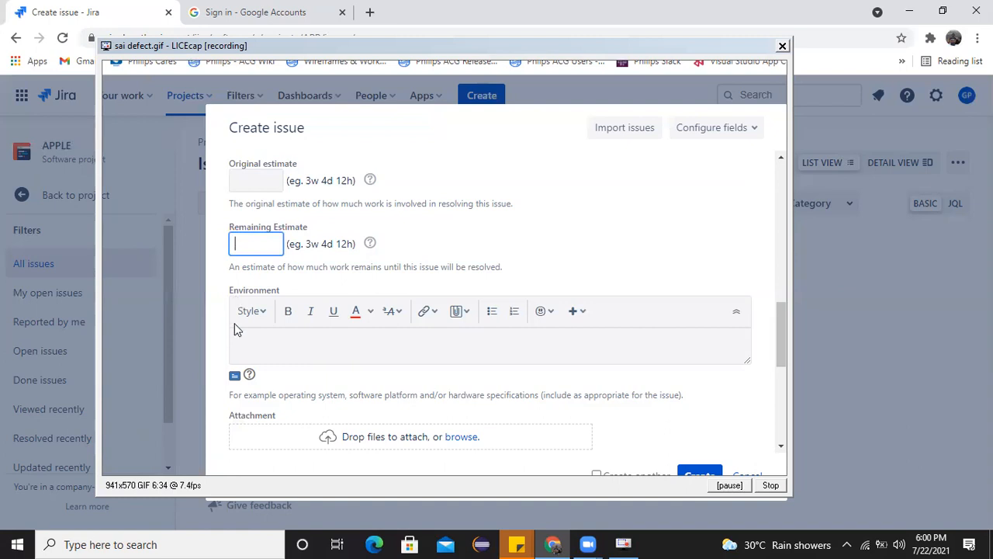
Enter "Windows laptop in Mozila browser" as the bug's environment
scroll(284, 331, "down", 1)
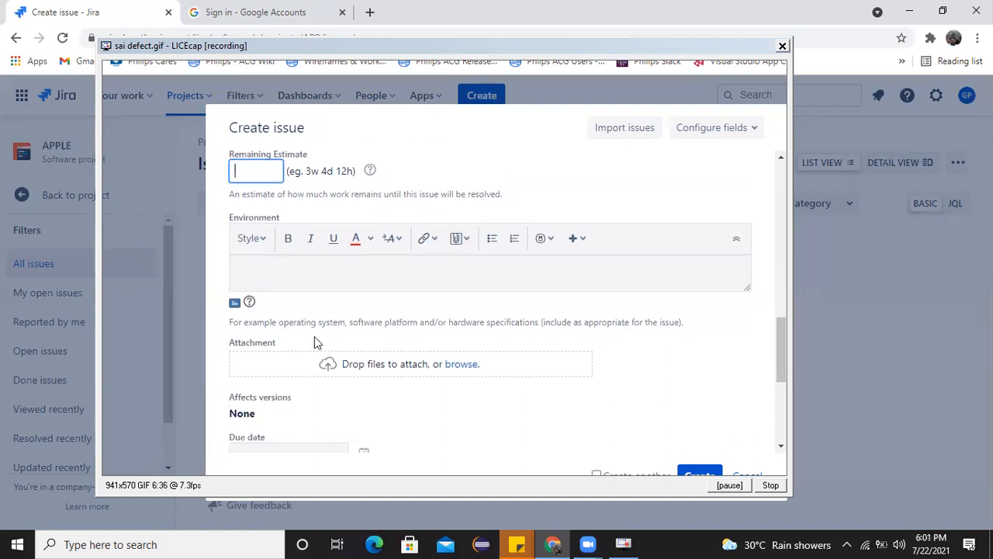
scroll(315, 342, "down", 1)
left_click(252, 184)
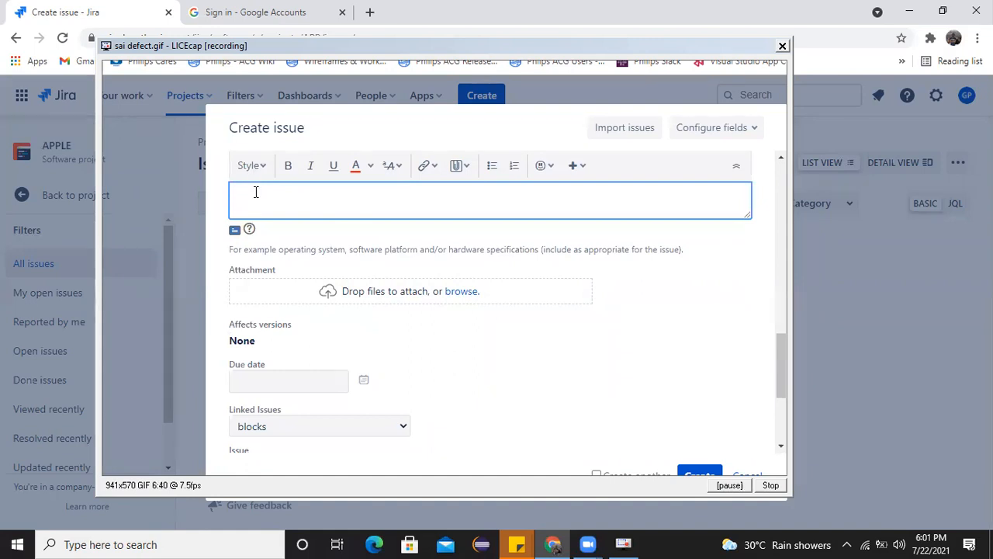
type("WC")
key("BackSpace")
key("BackSpace")
type("Windows laptop in ch")
type("rome ")
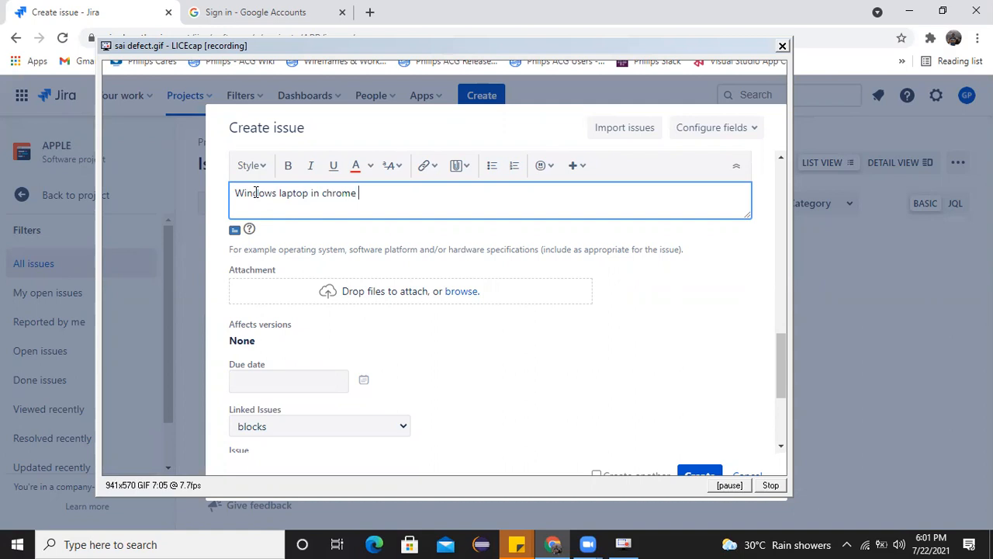
type("browser")
double_click(346, 192)
type("Mozila")
left_click(294, 293)
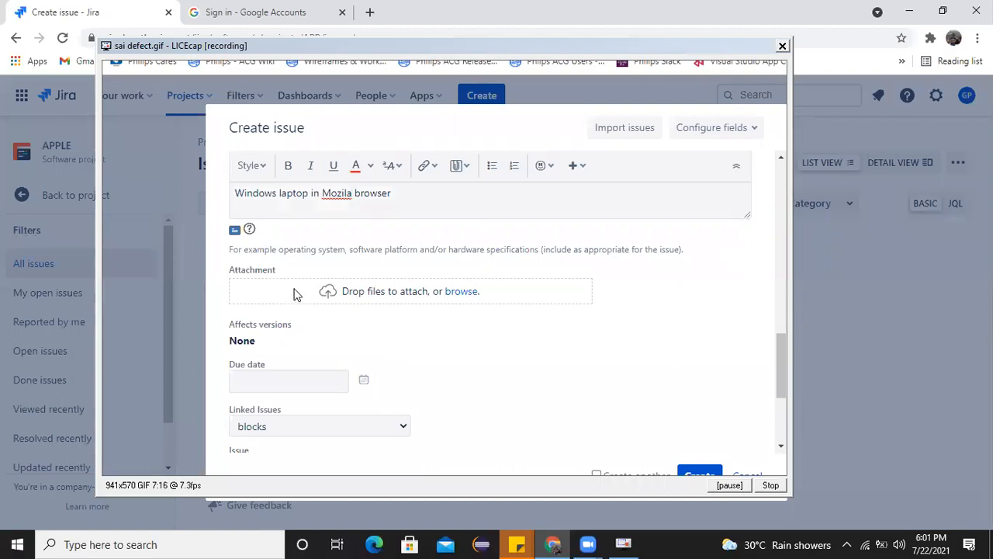
Attach the file condent.gif from the Music folder to the bug
left_click(459, 294)
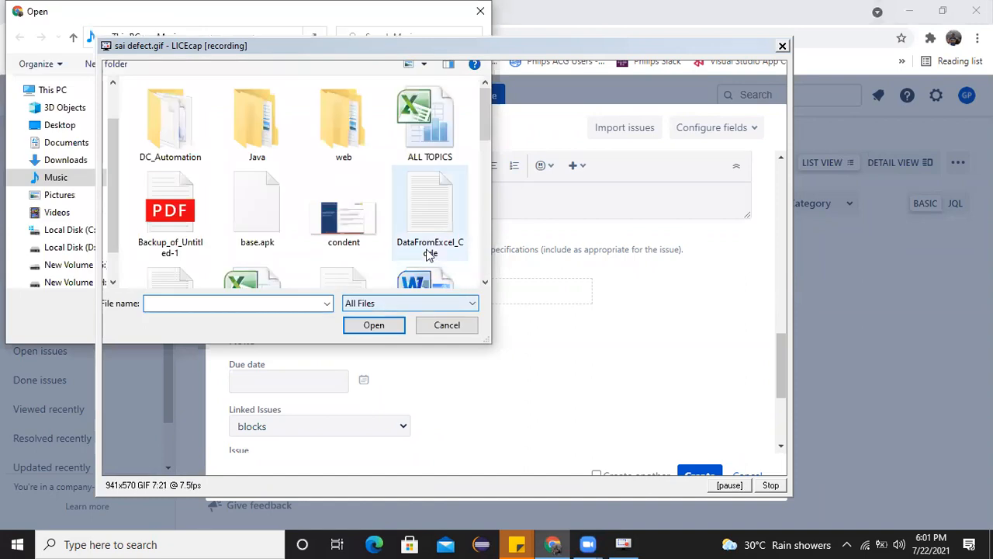
left_click(346, 206)
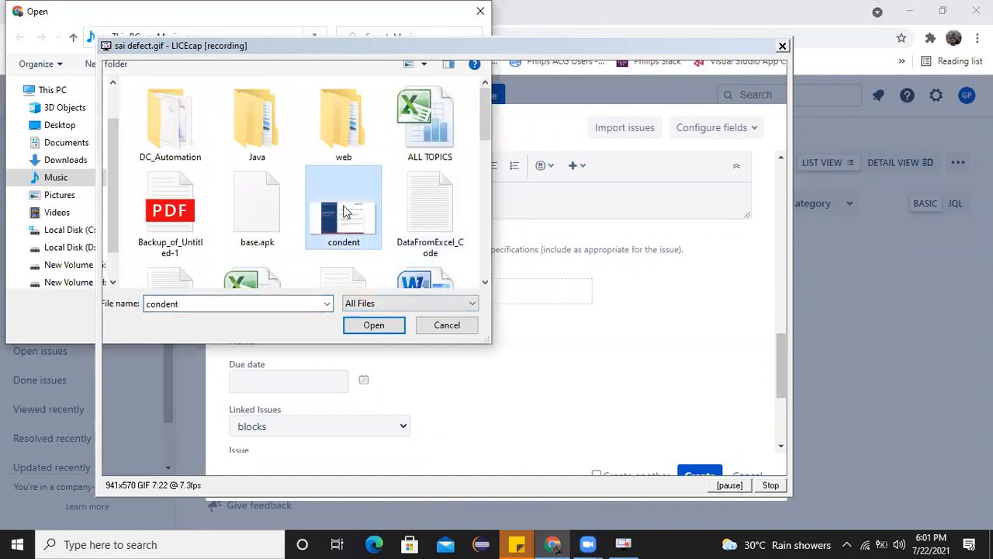
left_click(374, 326)
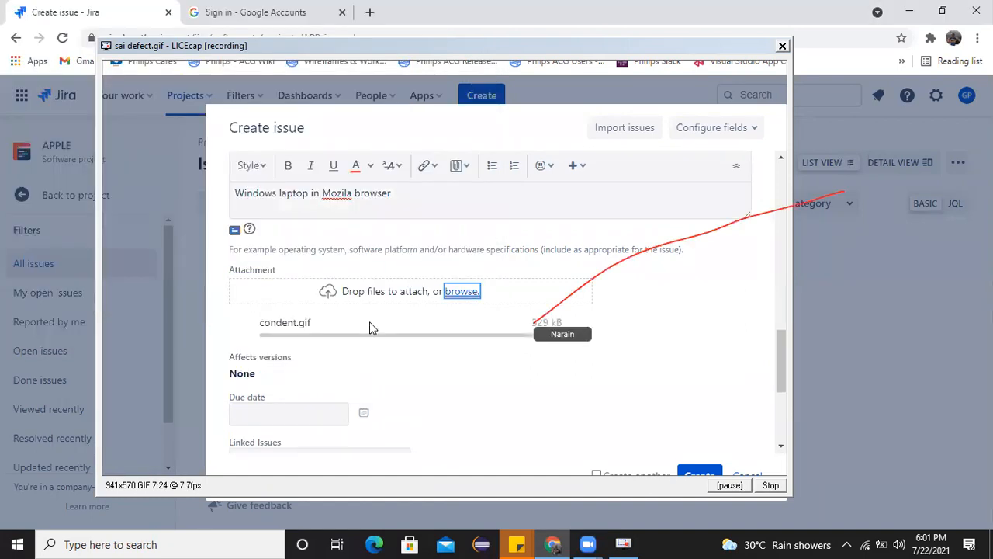
scroll(346, 355, "down", 1)
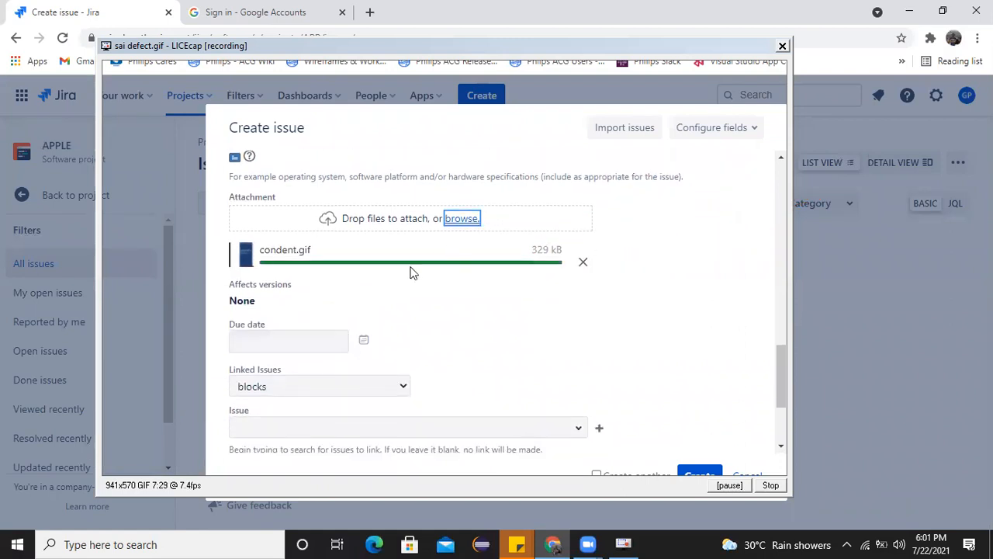
scroll(377, 310, "down", 1)
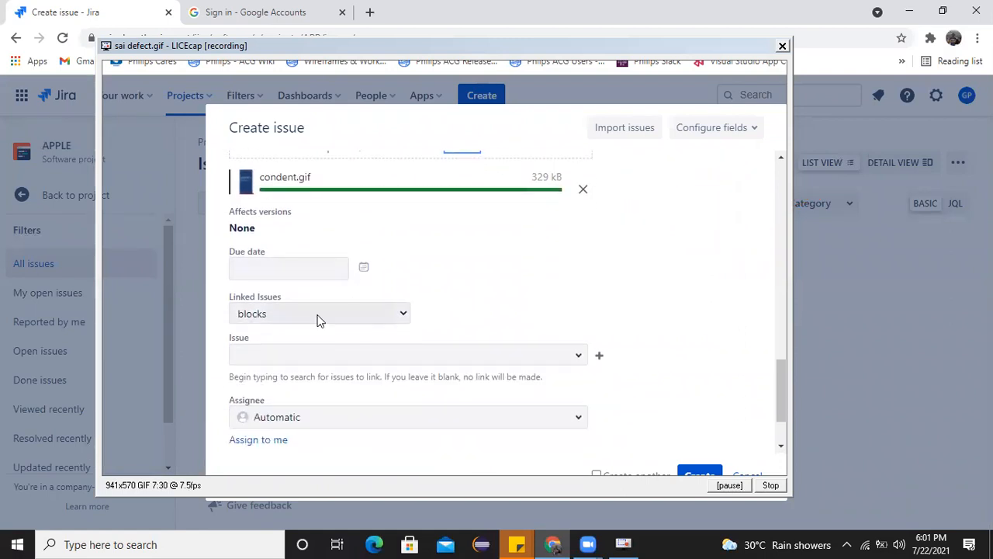
left_click(262, 267)
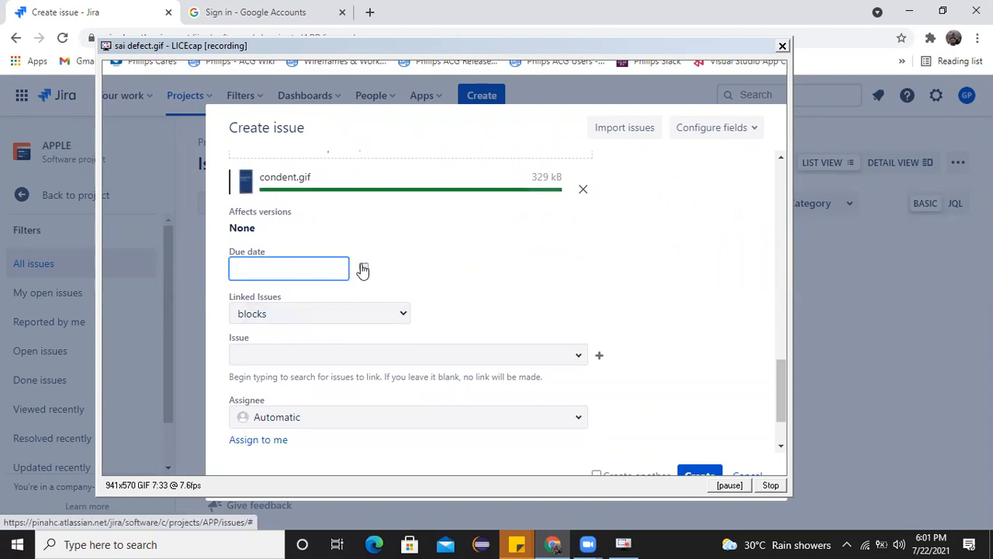
left_click(362, 269)
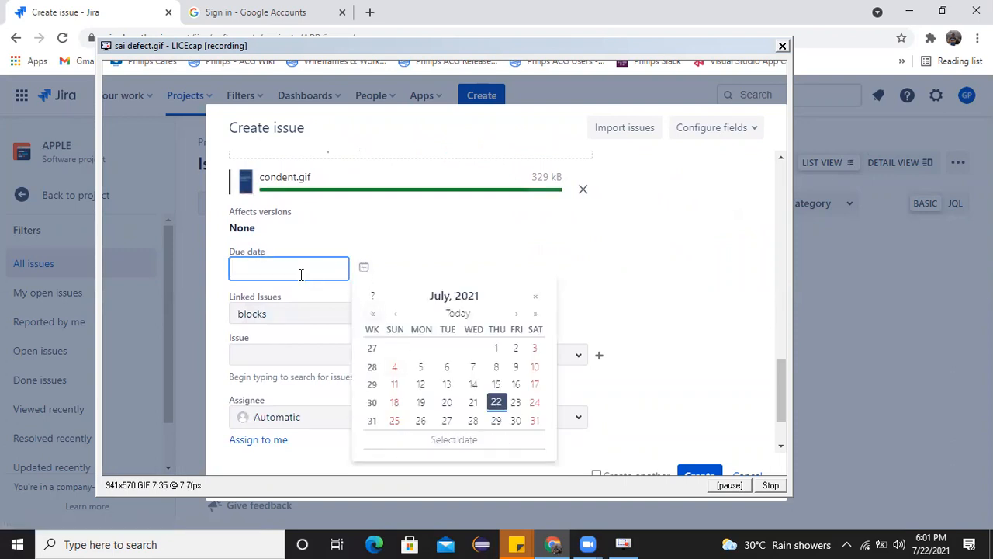
left_click(466, 238)
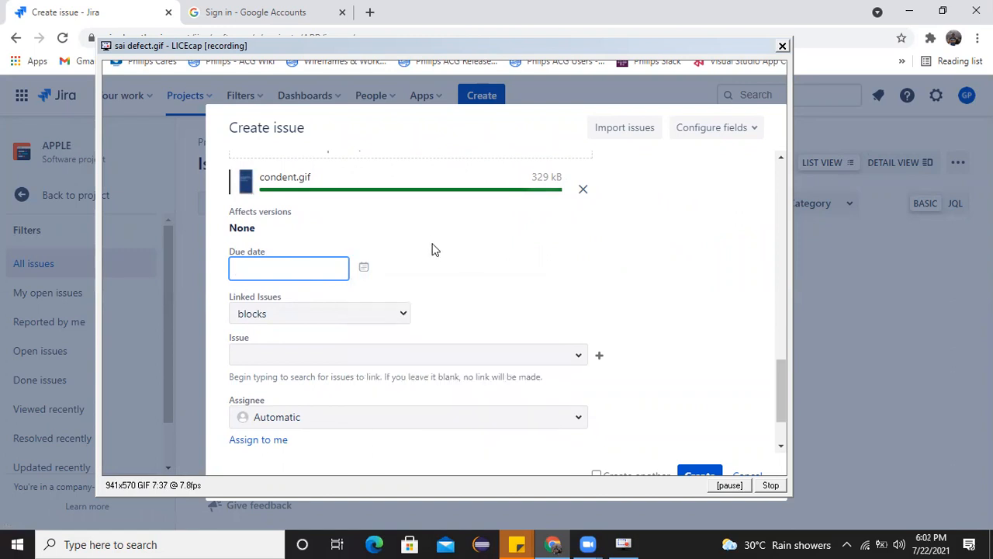
Assign the bug to the suggested user, the signed-in account, and leave the epic link empty
scroll(336, 338, "down", 1)
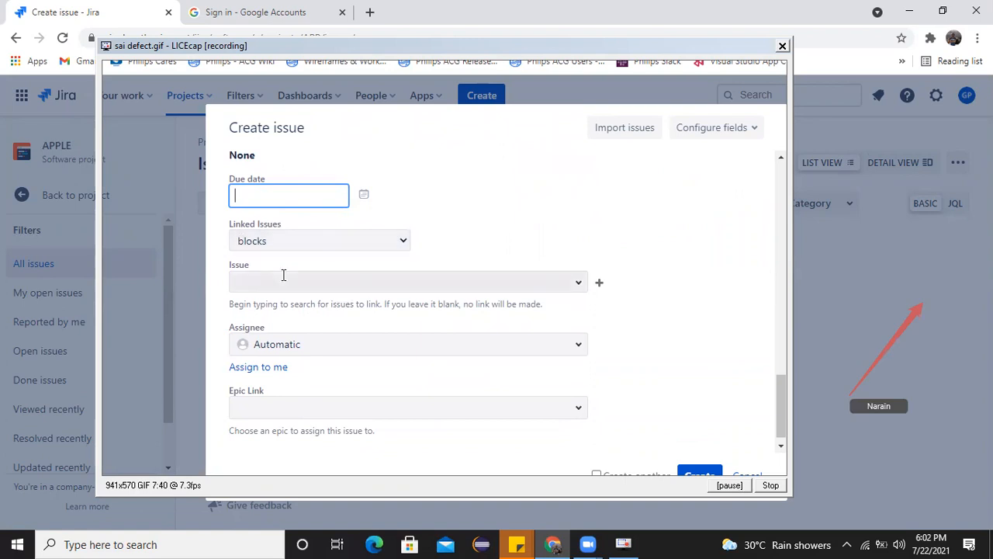
scroll(341, 330, "down", 1)
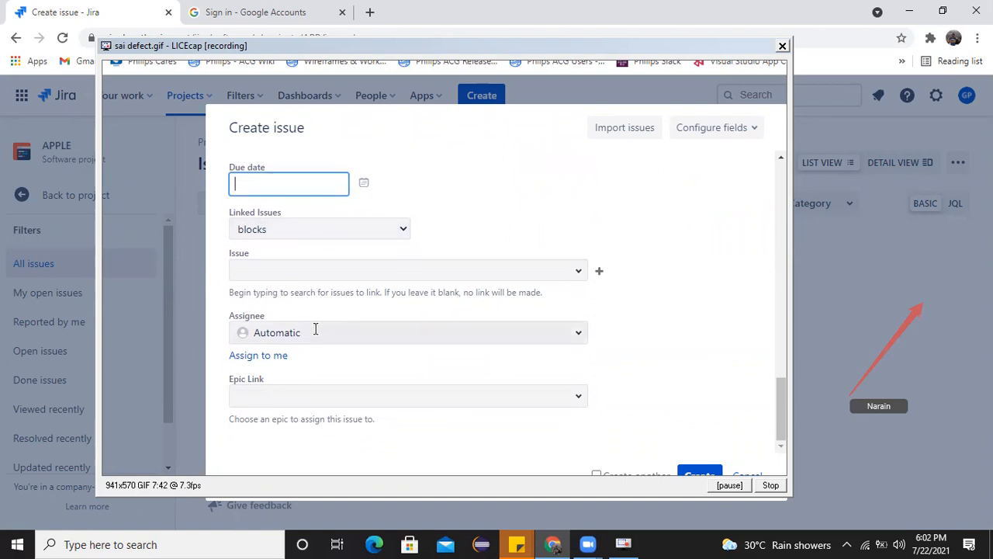
left_click(313, 334)
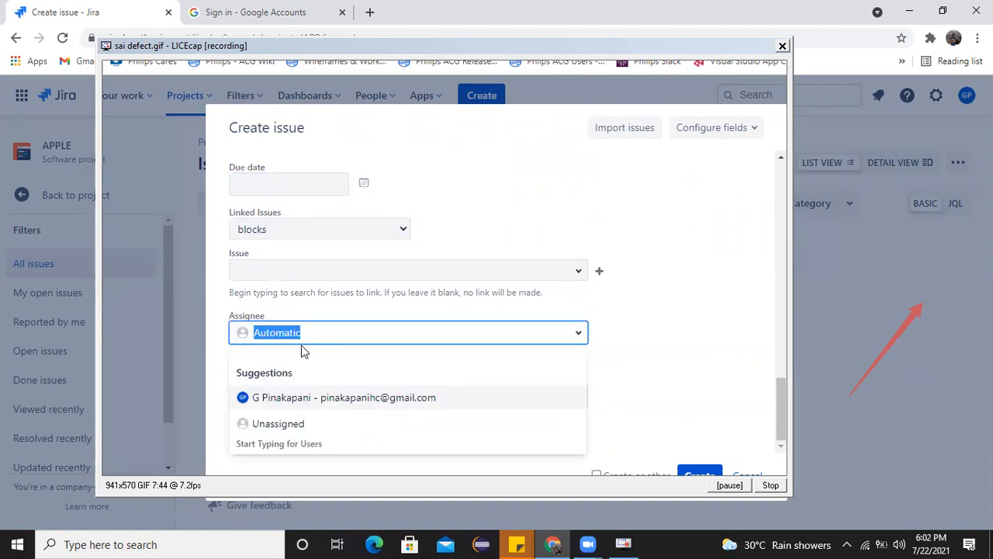
left_click(328, 399)
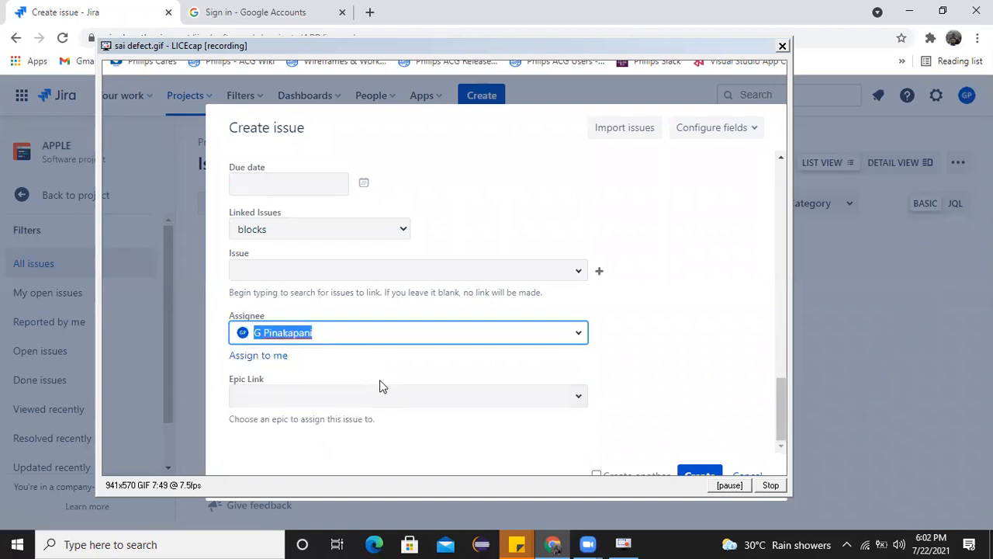
left_click(316, 395)
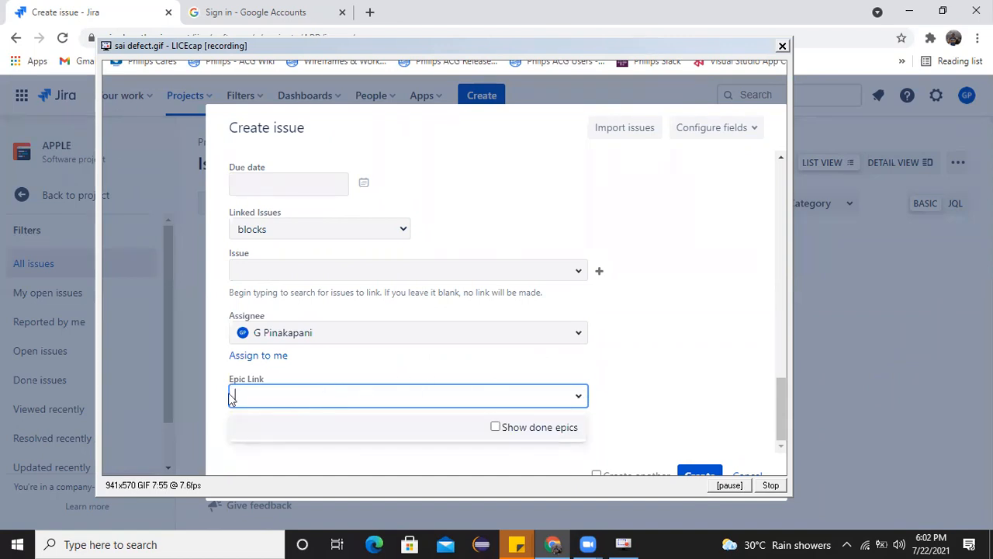
left_click(670, 367)
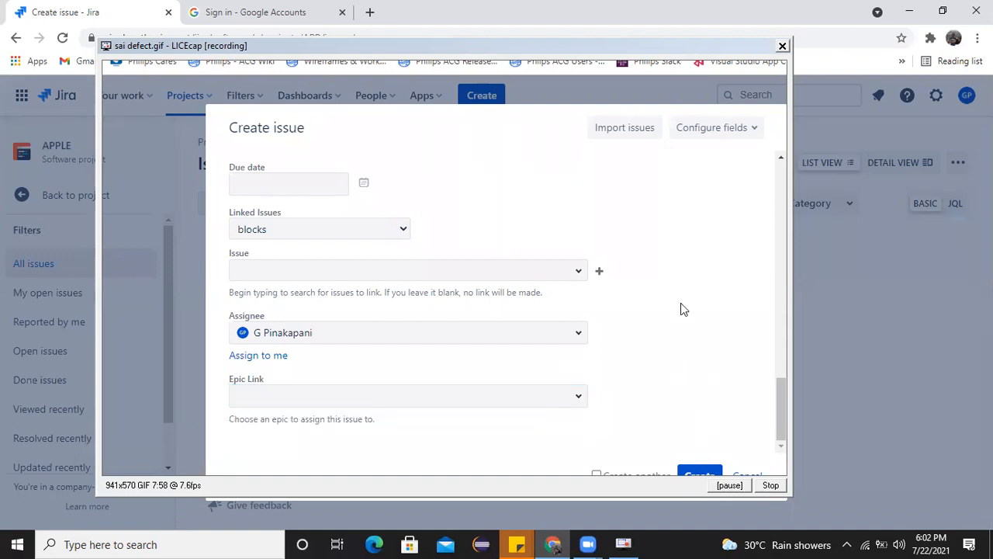
Shift the GIF capture frame slightly down to take in the bottom of the form, and create the bug
left_click(582, 47)
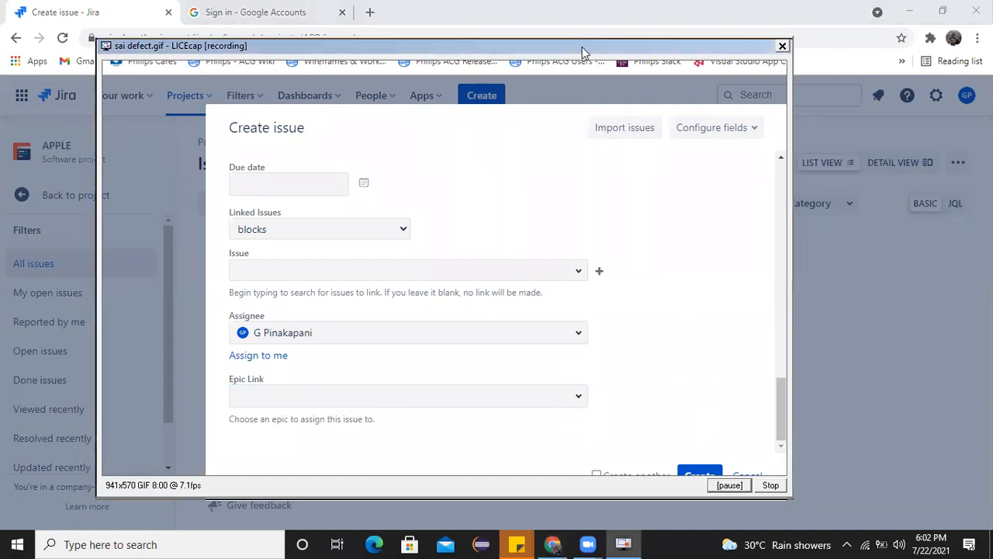
left_click_drag(582, 47, 584, 56)
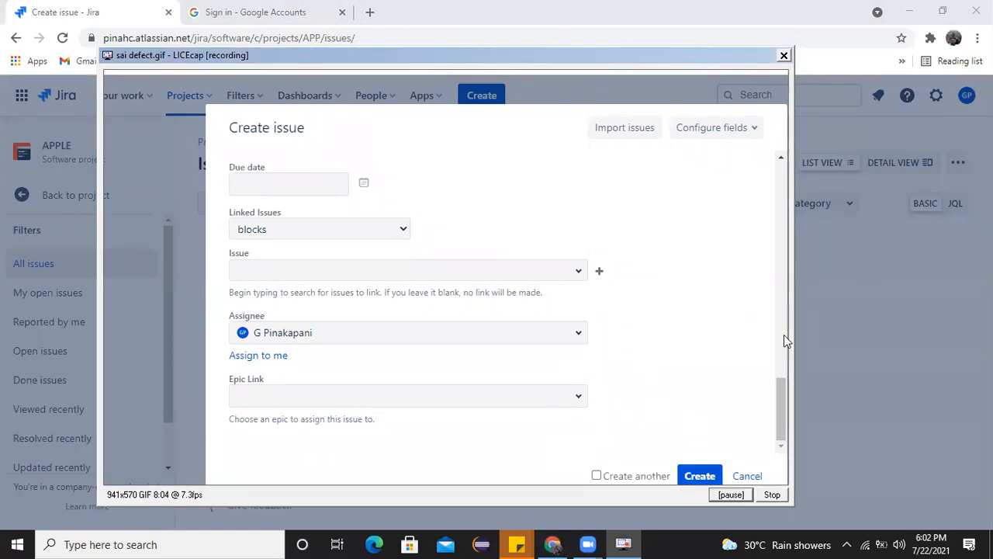
left_click(695, 476)
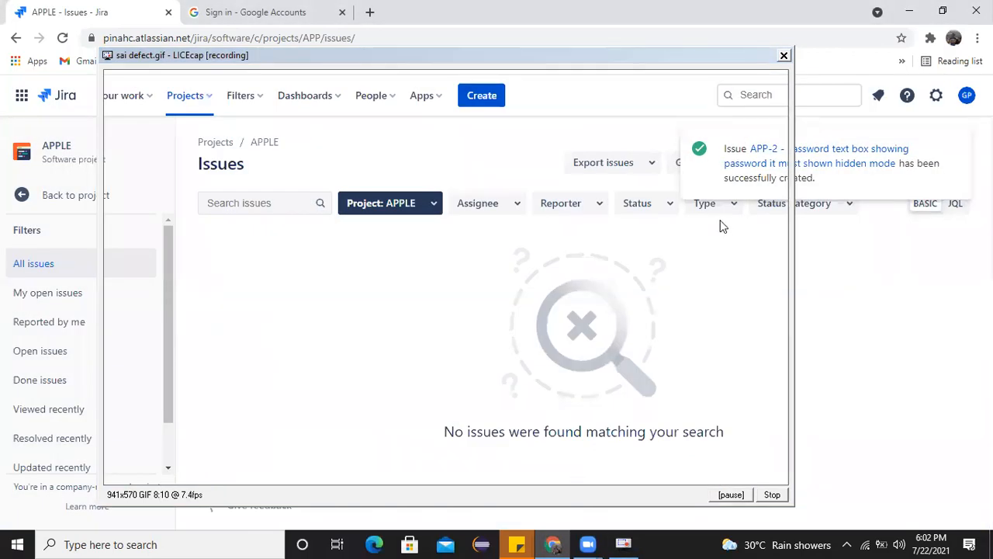
Filter all APPLE project issues by the suggested assignee, the signed-in account, and open the password text box bug
left_click(47, 300)
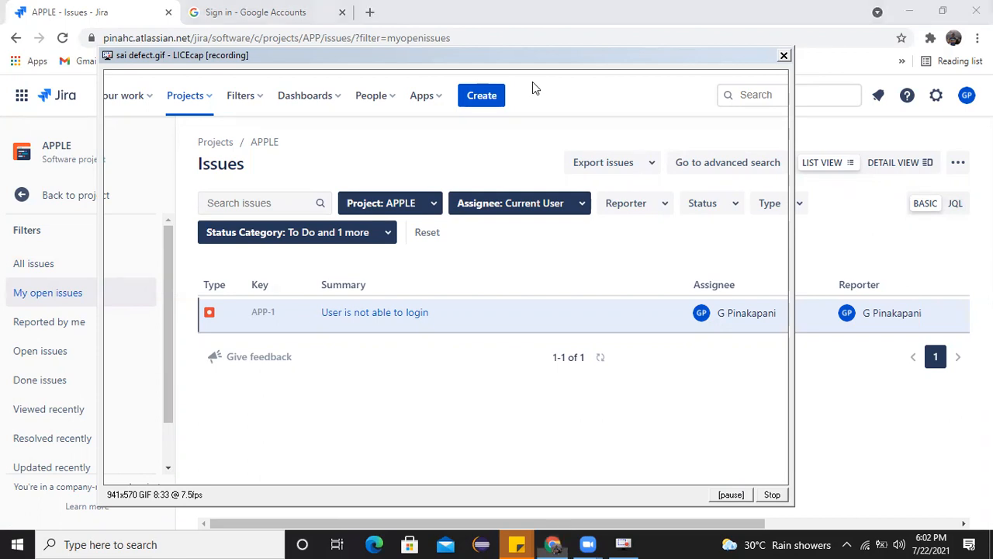
left_click(45, 265)
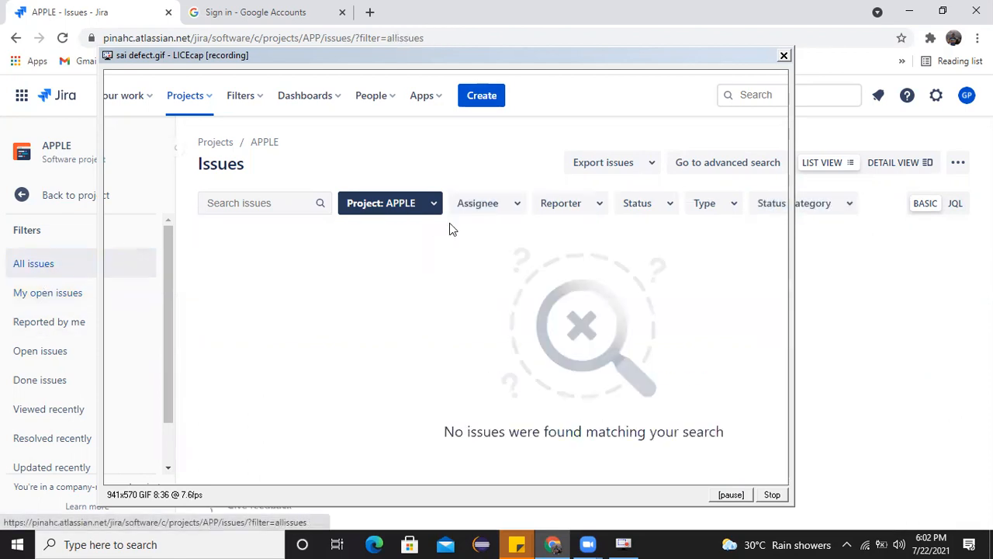
left_click(512, 210)
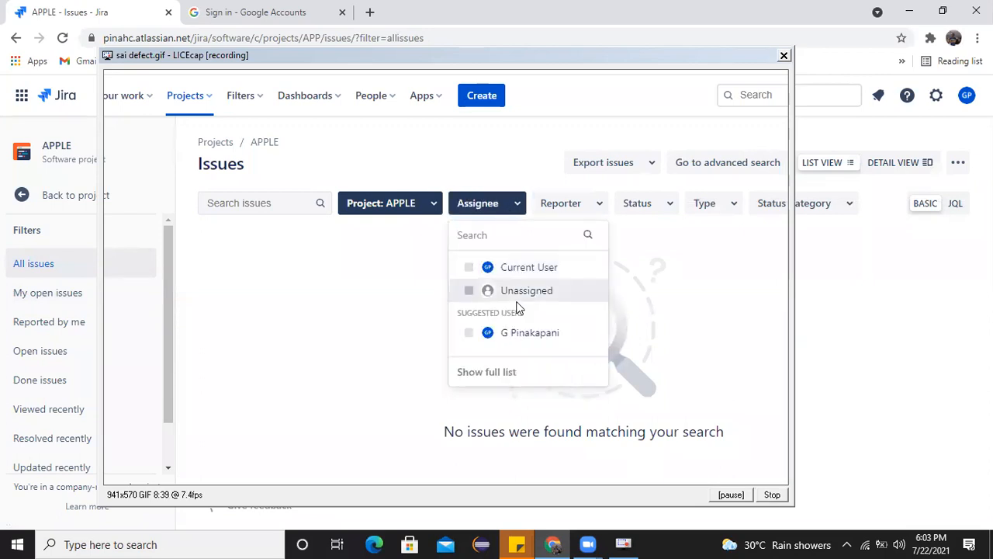
left_click(518, 332)
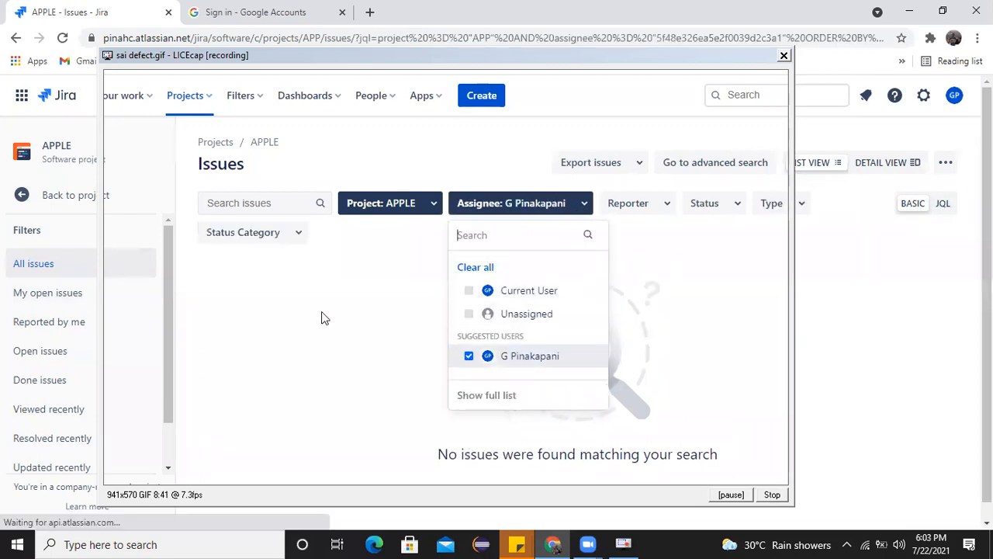
left_click(360, 476)
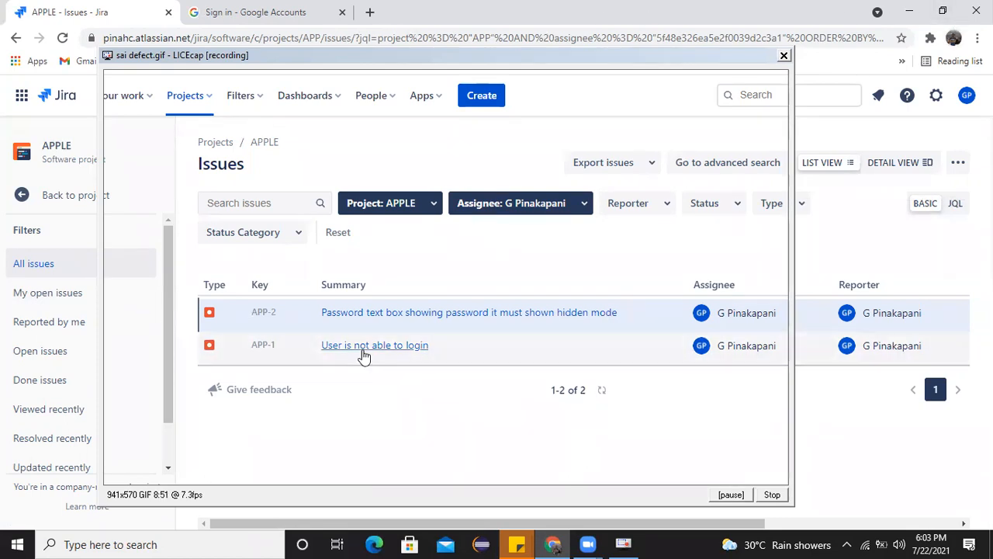
left_click(527, 312)
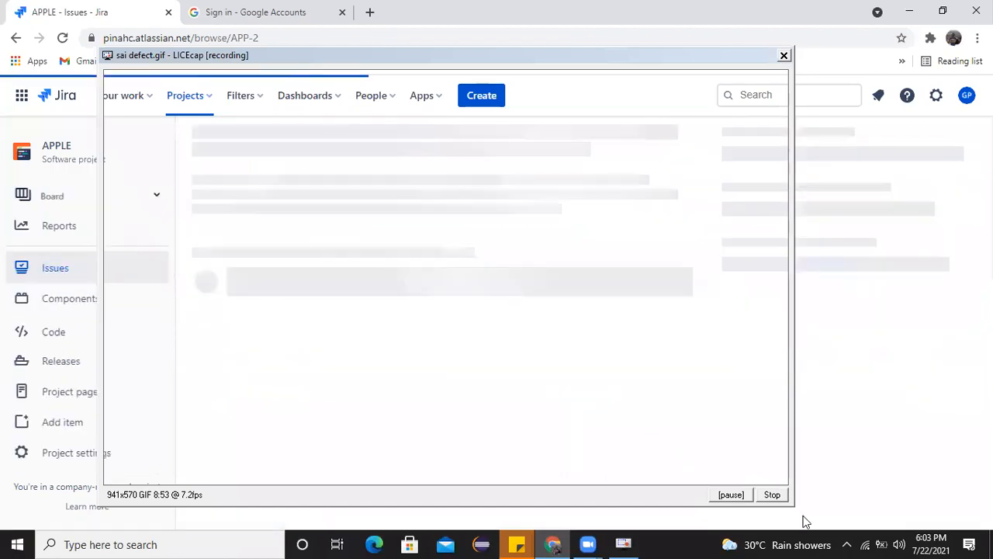
Stop the LICEcap recording, minimize the browser window and close LICEcap
left_click(780, 497)
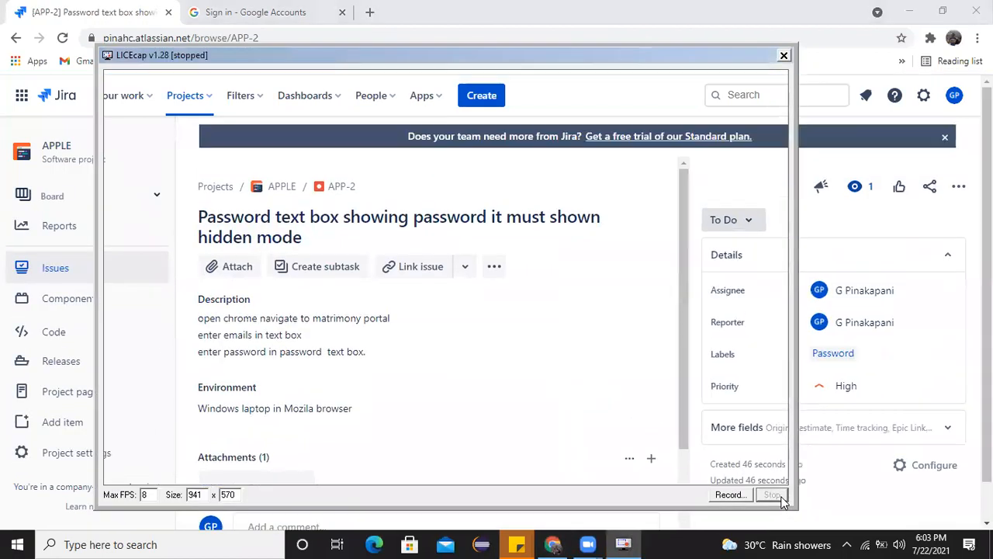
left_click(914, 9)
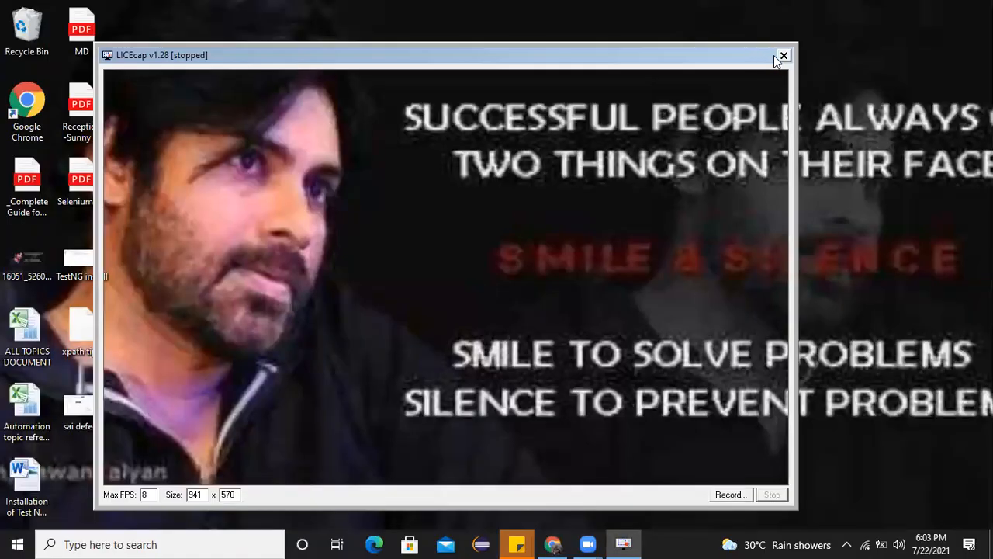
left_click(783, 57)
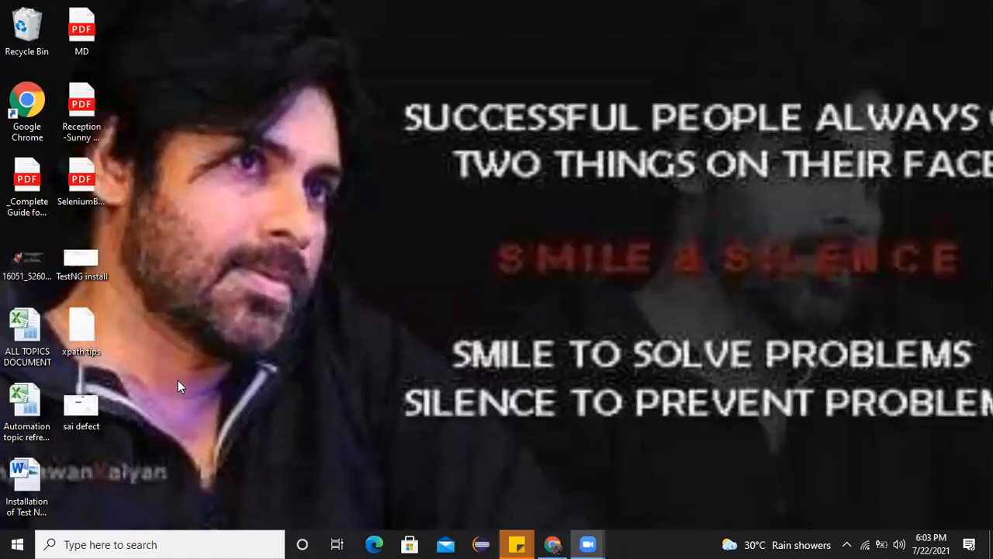
Check the file size of the sai defect GIF on the desktop in its properties
right_click(81, 409)
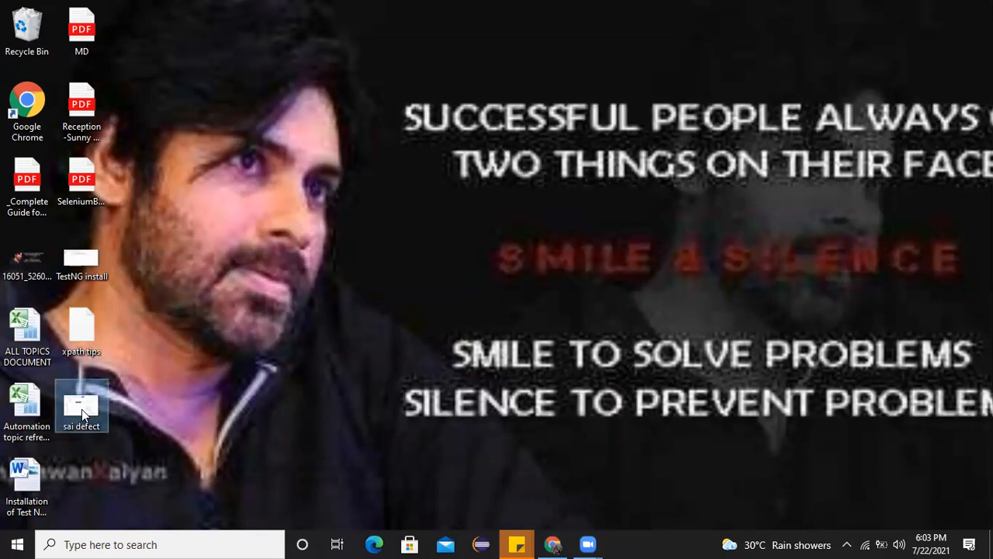
left_click(140, 521)
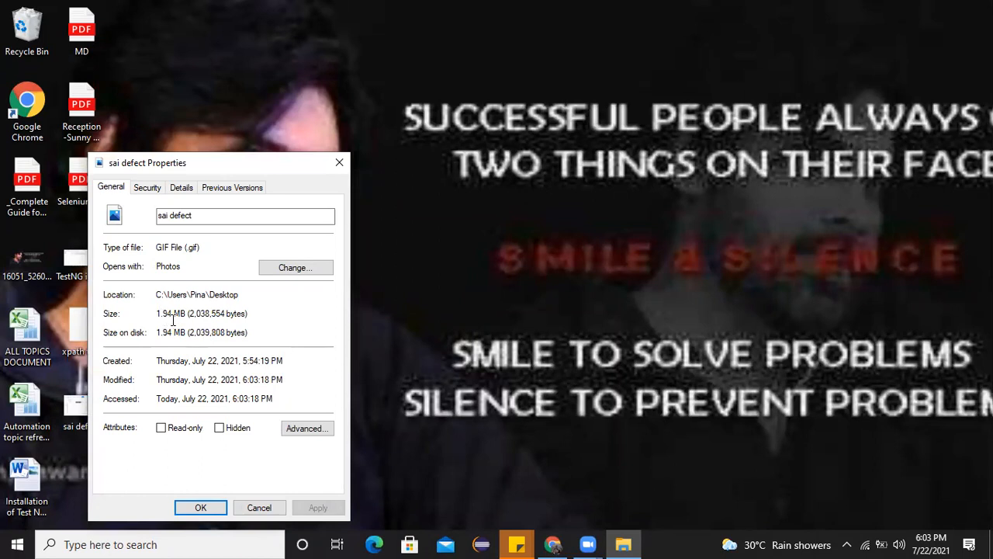
left_click(339, 162)
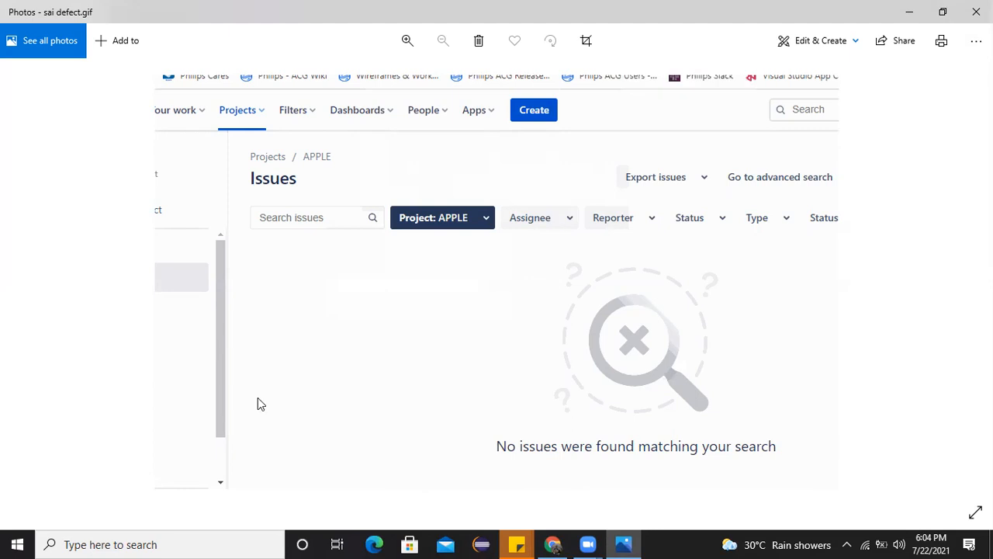
Watch the sai defect.gif recording in Photos at full window size and close the viewer
left_click_drag(73, 13, 73, 209)
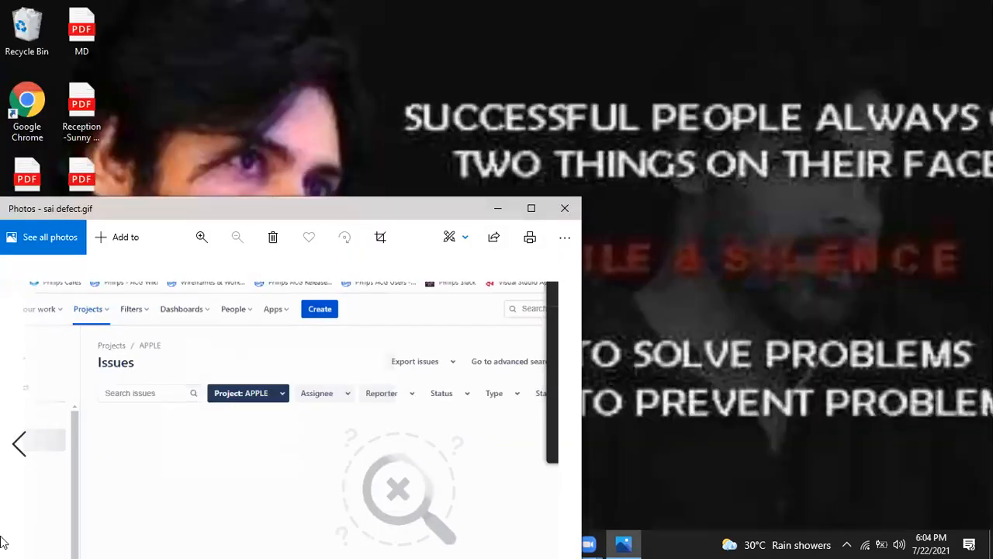
double_click(314, 213)
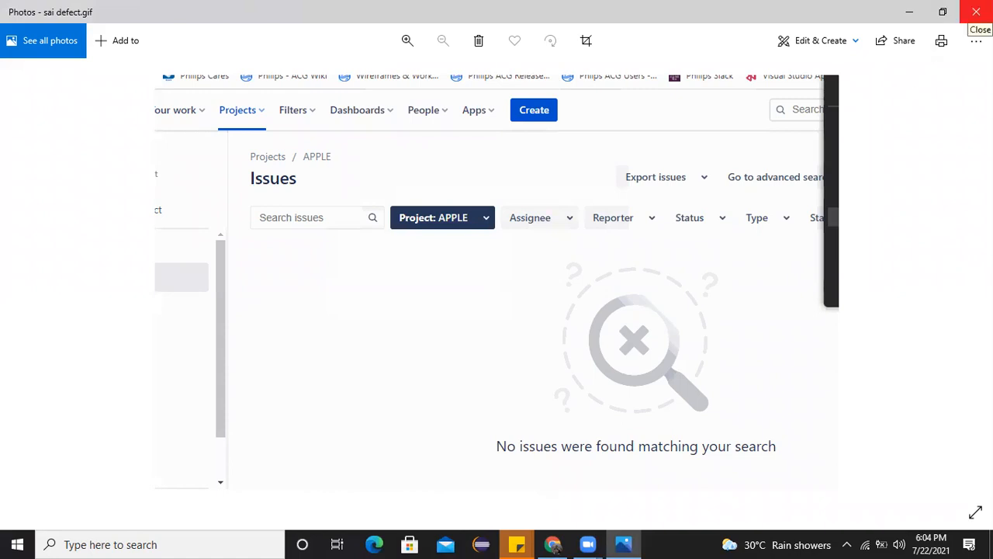
left_click(976, 12)
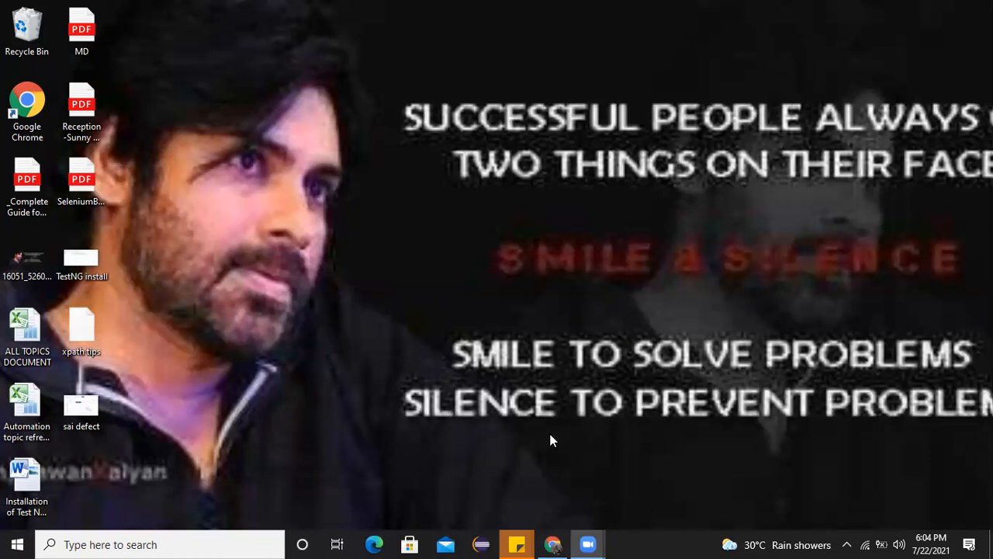
Switch back to Chrome, log out of the Atlassian account from Jira and close that browser tab
left_click(552, 544)
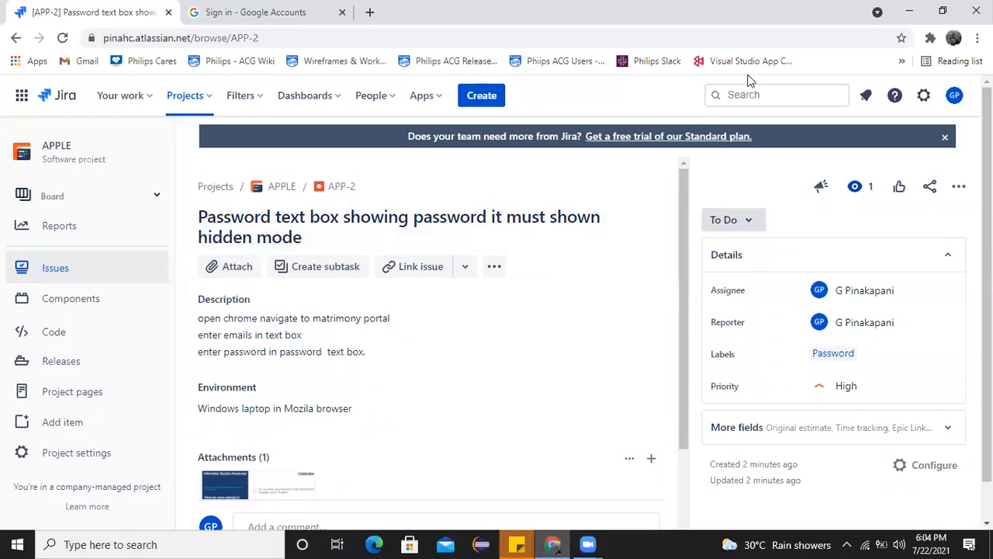
left_click(953, 99)
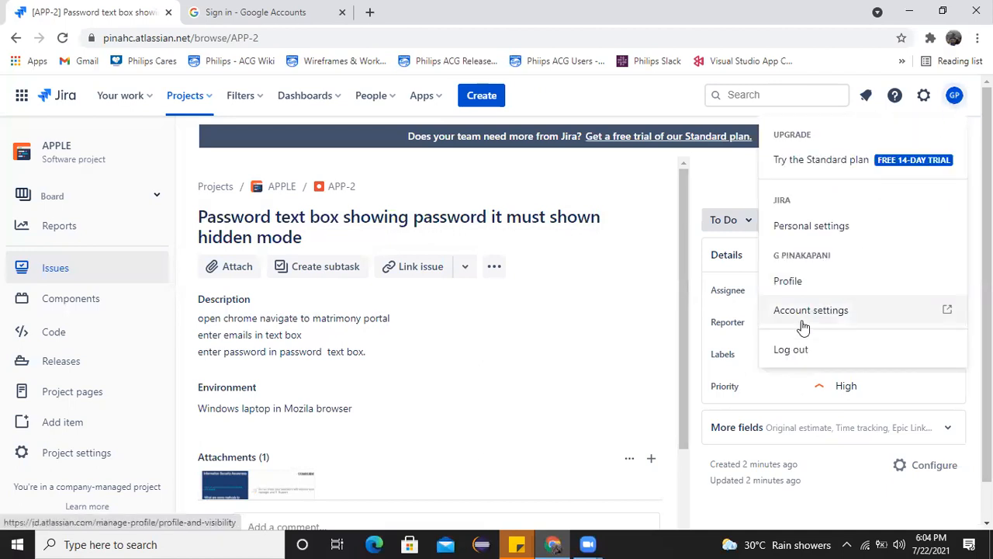
left_click(790, 348)
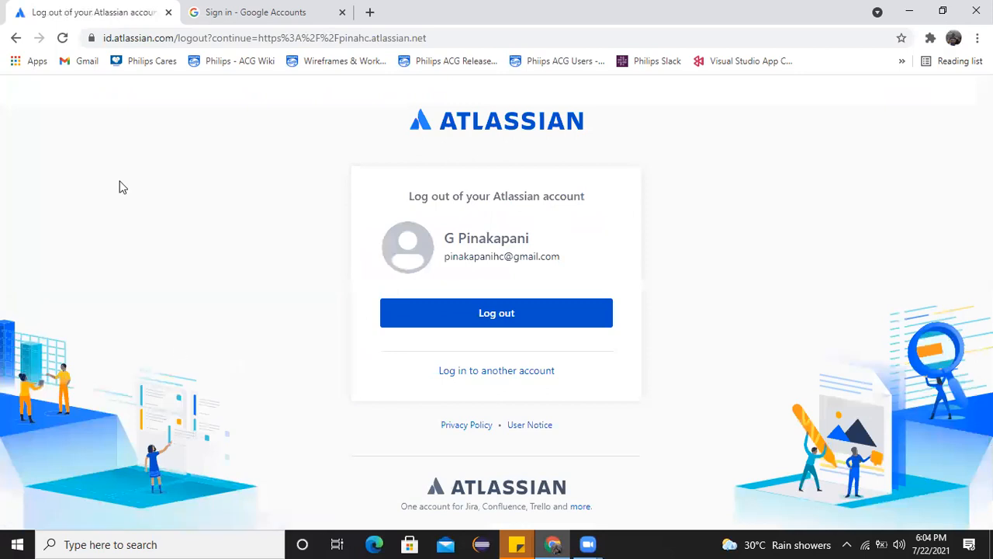
left_click(463, 318)
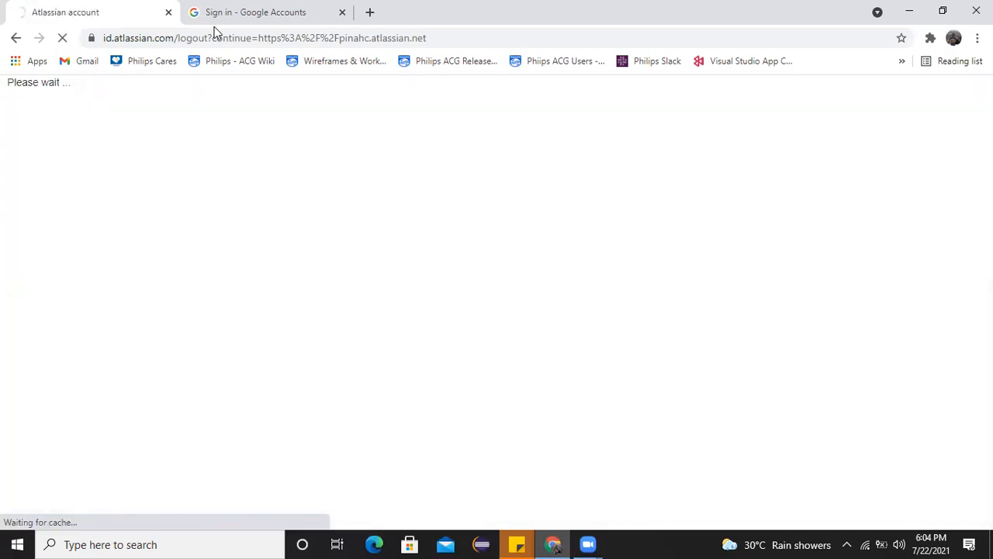
left_click(170, 12)
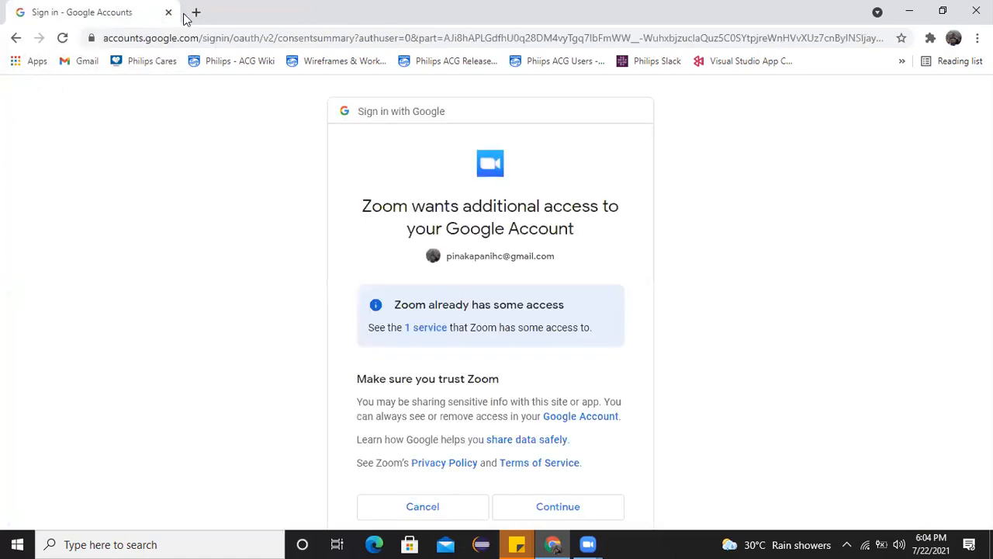
Search the web for "jira" in a new browser tab and open Atlassian's Jira issue and project tracking page
left_click(193, 12)
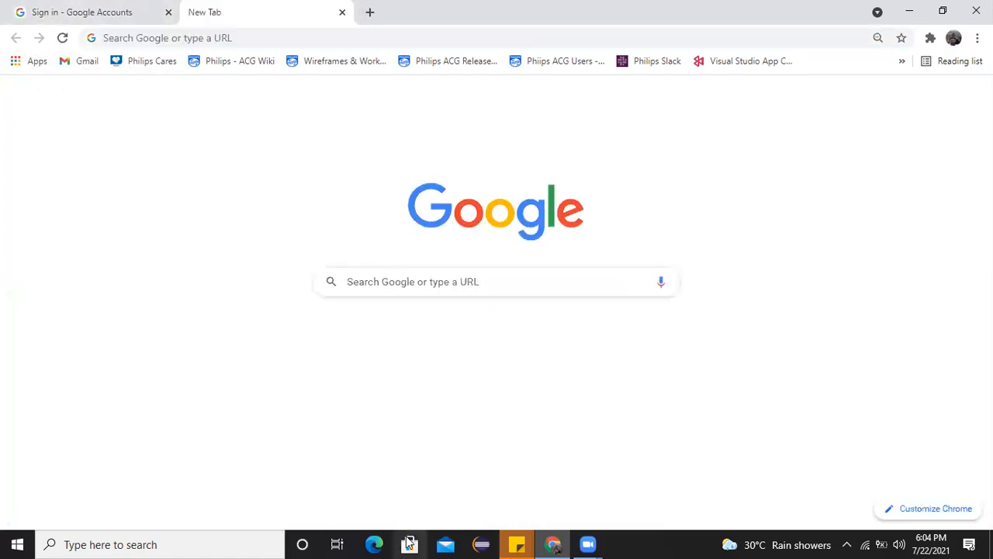
left_click(186, 31)
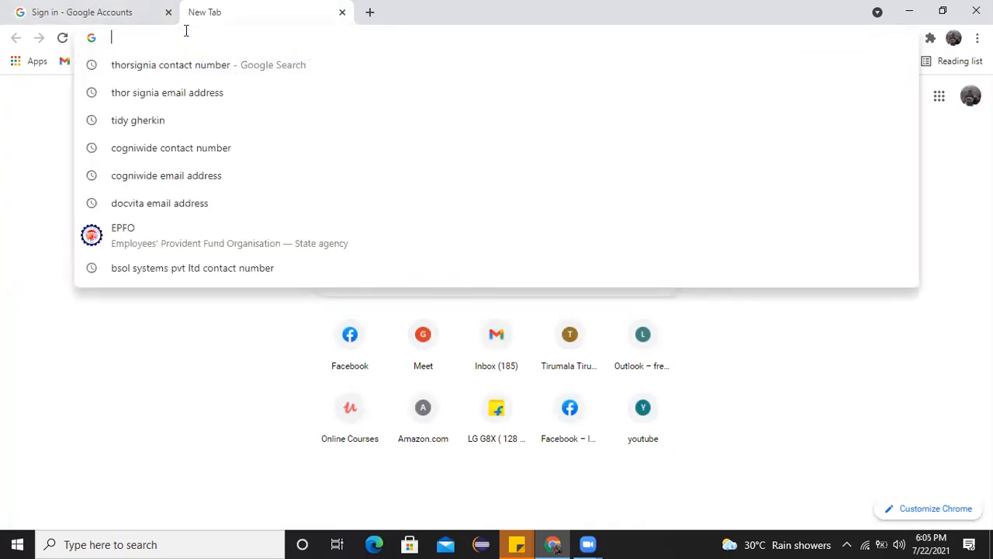
type("jira")
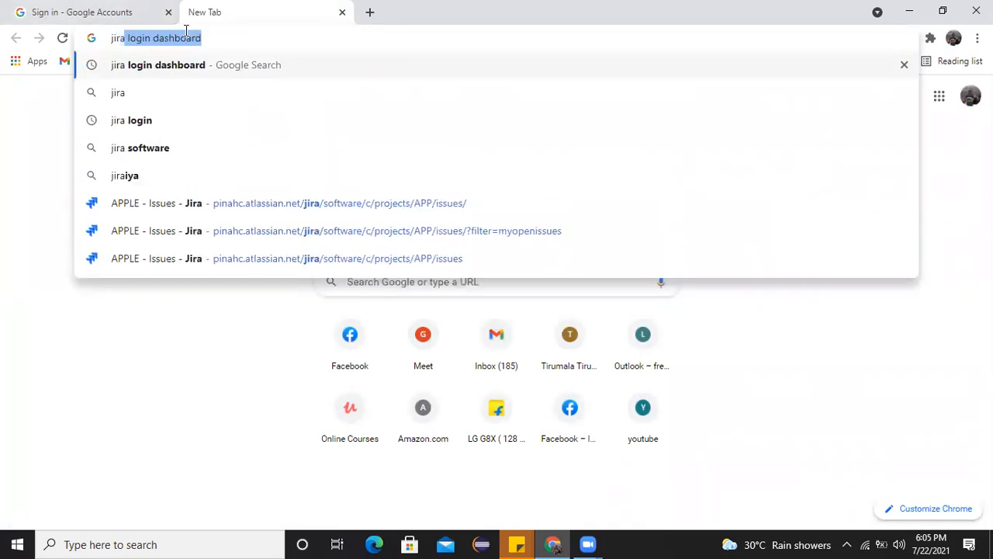
left_click(163, 90)
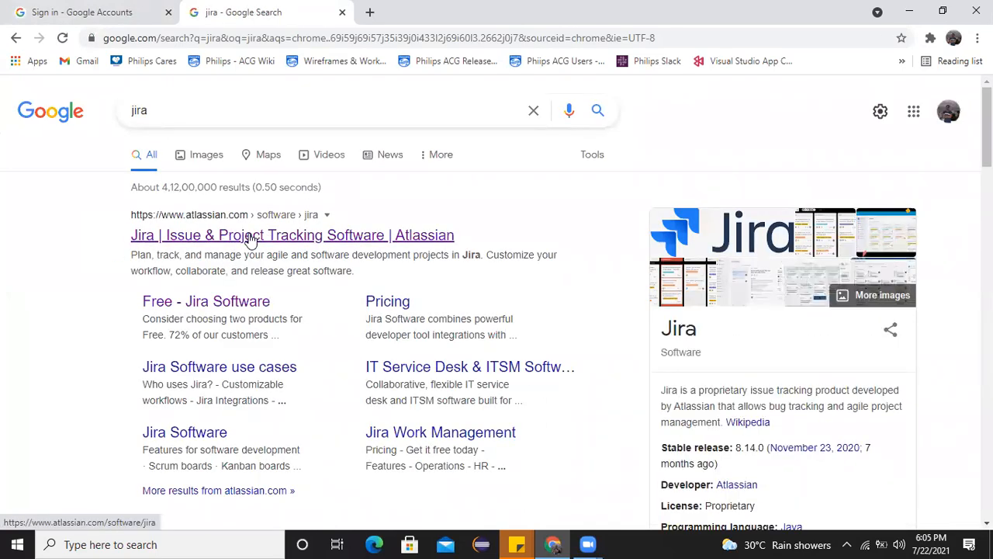
left_click(283, 236)
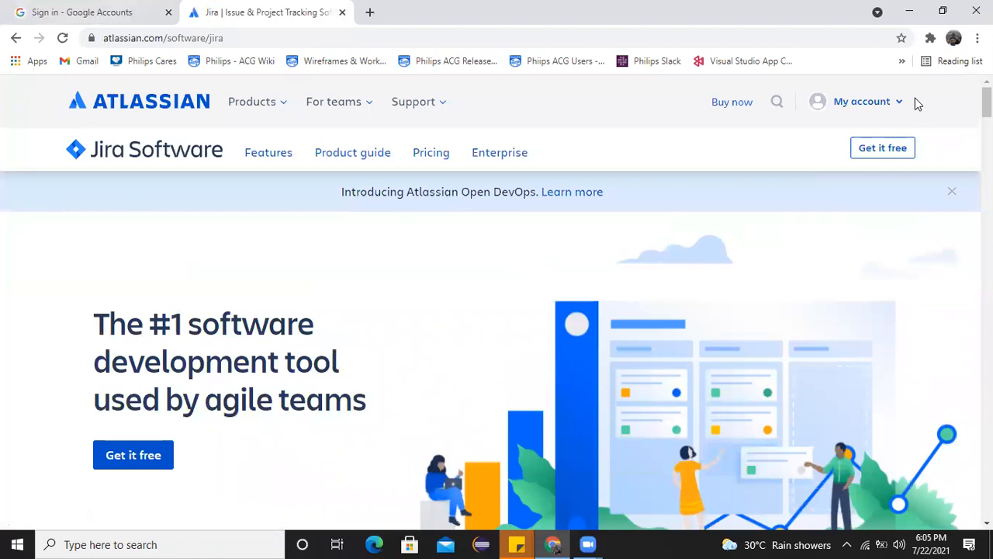
Log in to Atlassian with the Google account that was used before
left_click(908, 106)
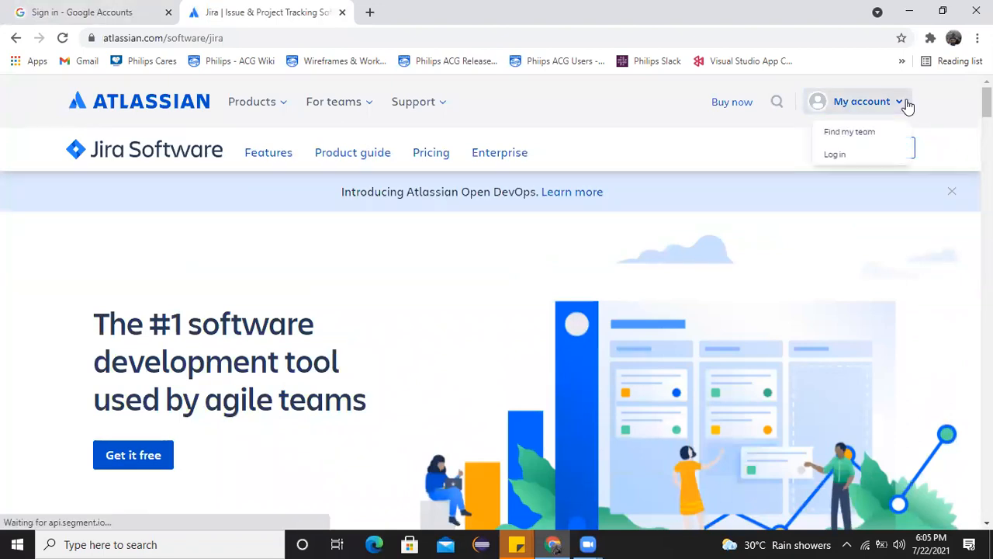
left_click(835, 159)
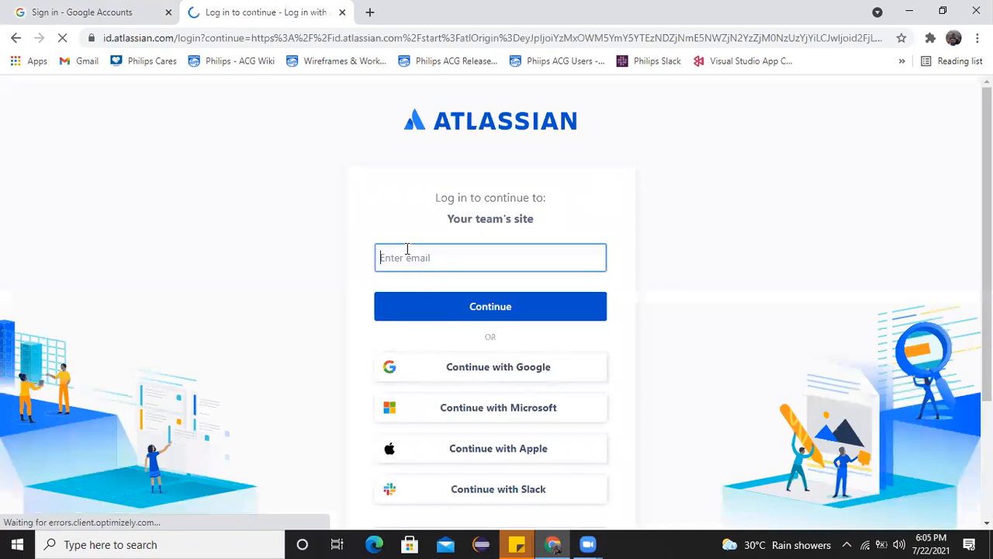
key("ctrl+v")
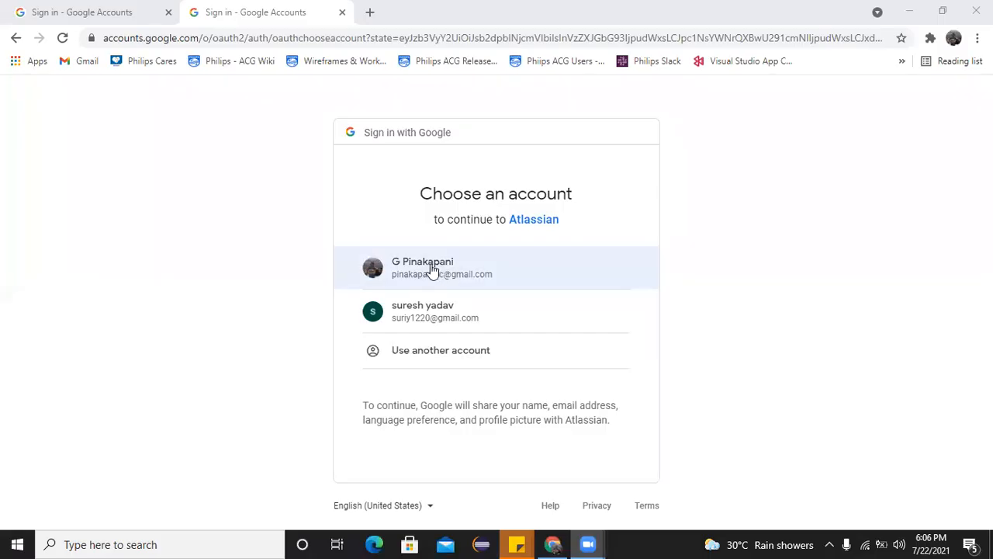
left_click(432, 268)
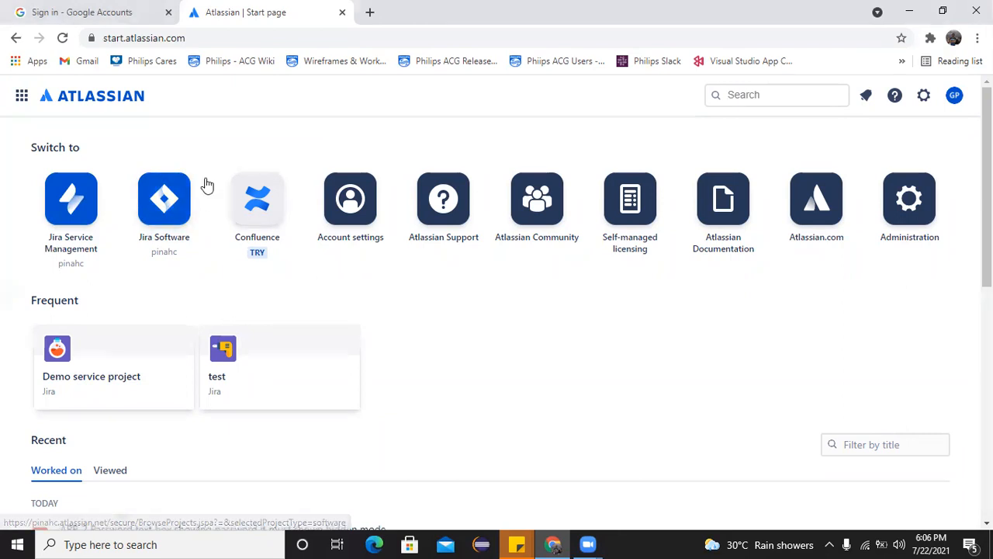
Return to the Jira Software product page and log out of the Atlassian account from there
left_click(22, 43)
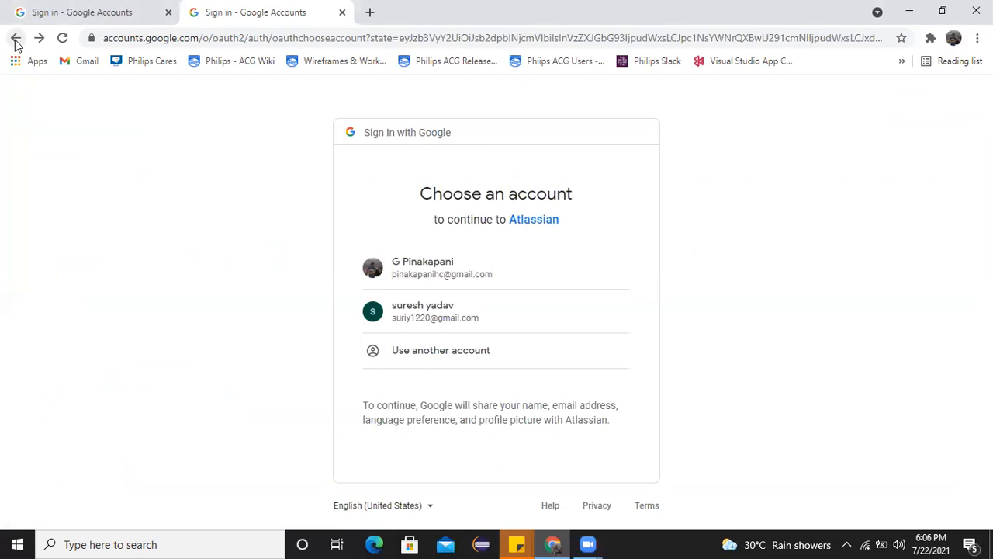
left_click(15, 41)
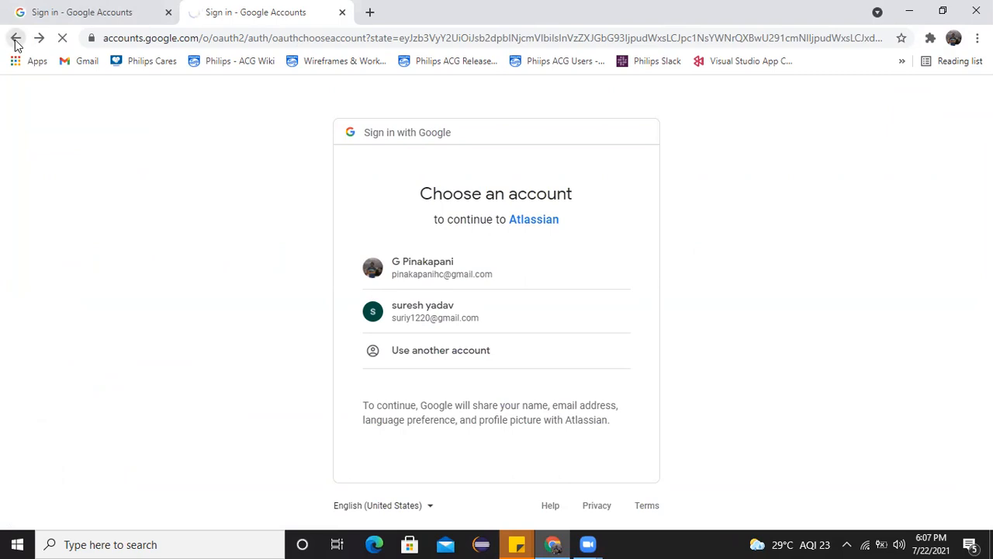
left_click(15, 39)
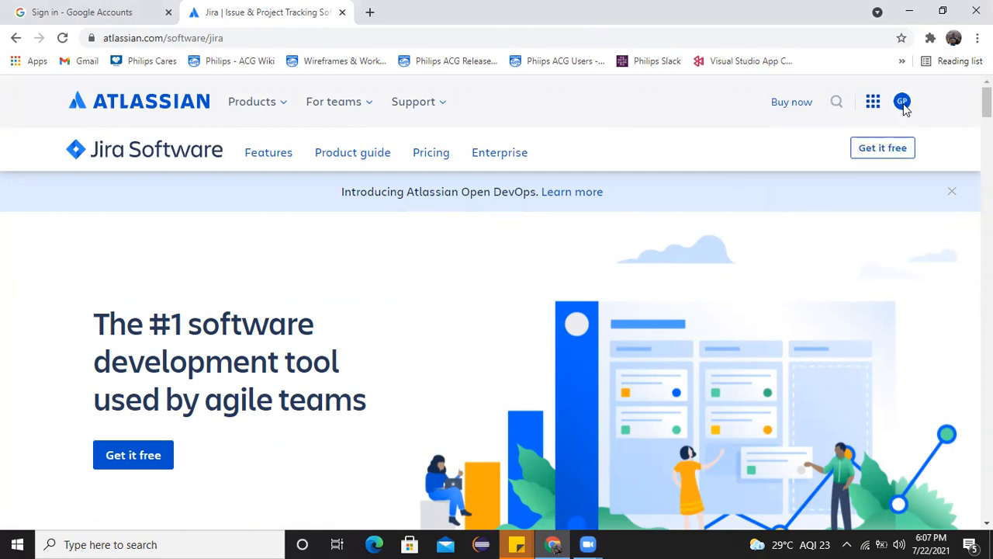
left_click(898, 112)
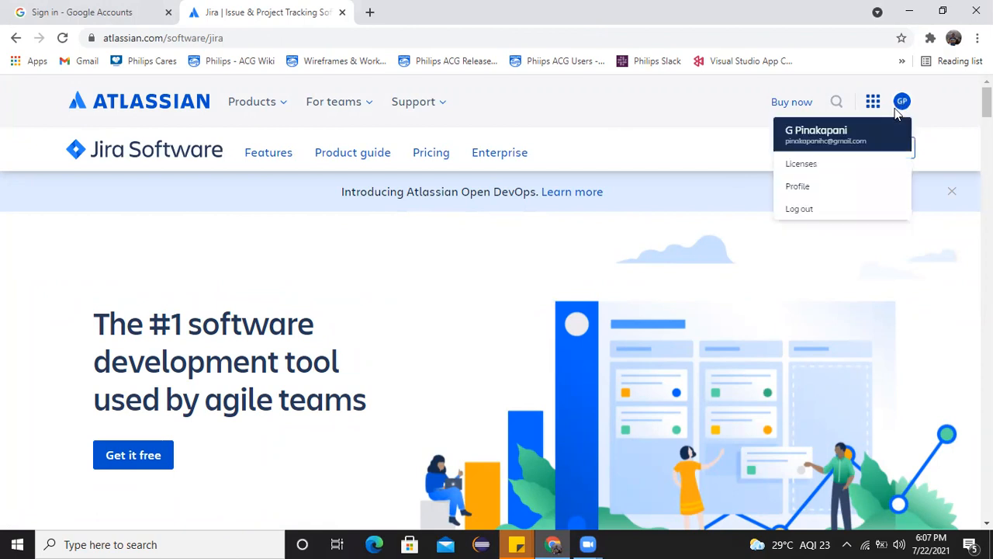
left_click(799, 210)
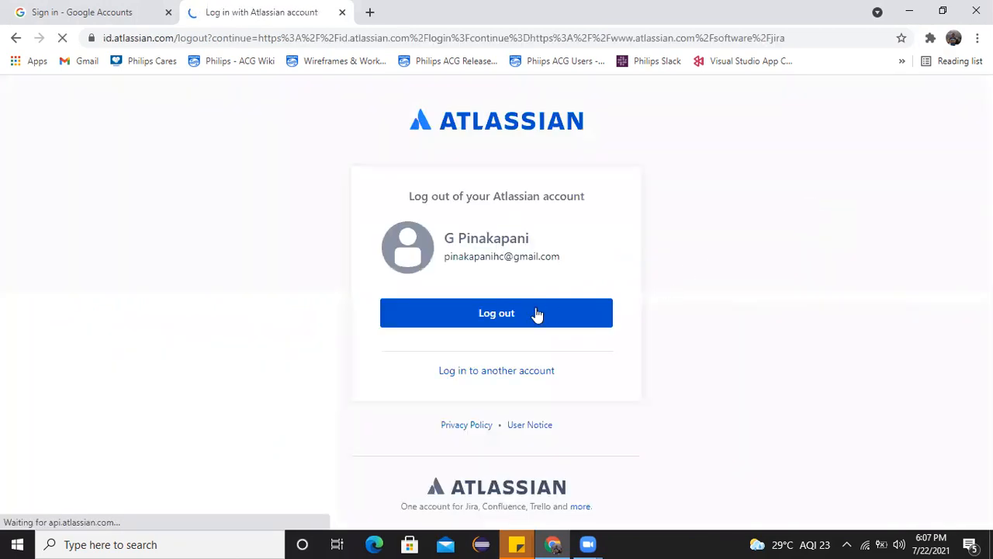
left_click(537, 310)
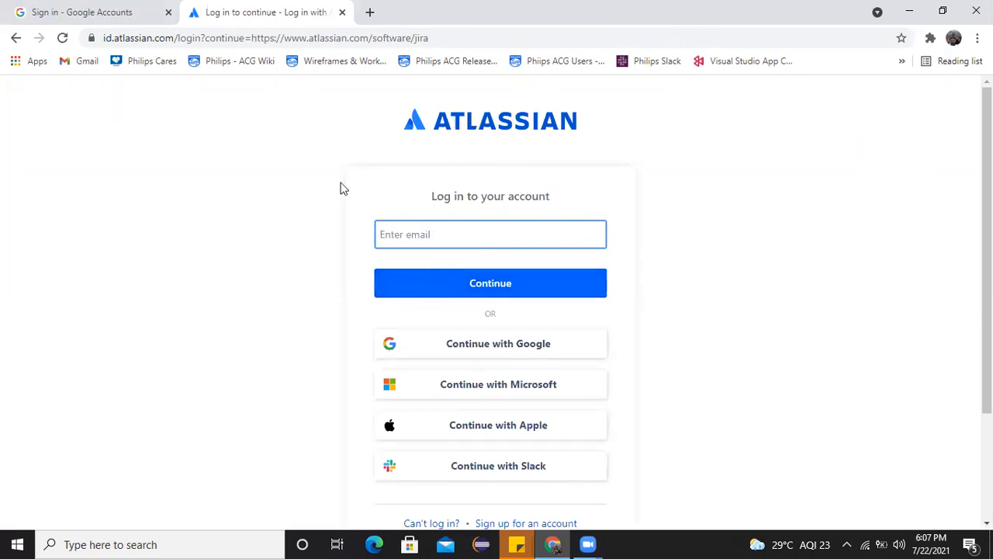
Return to the Jira Software product page and switch from there to the Jira Software site
left_click(18, 41)
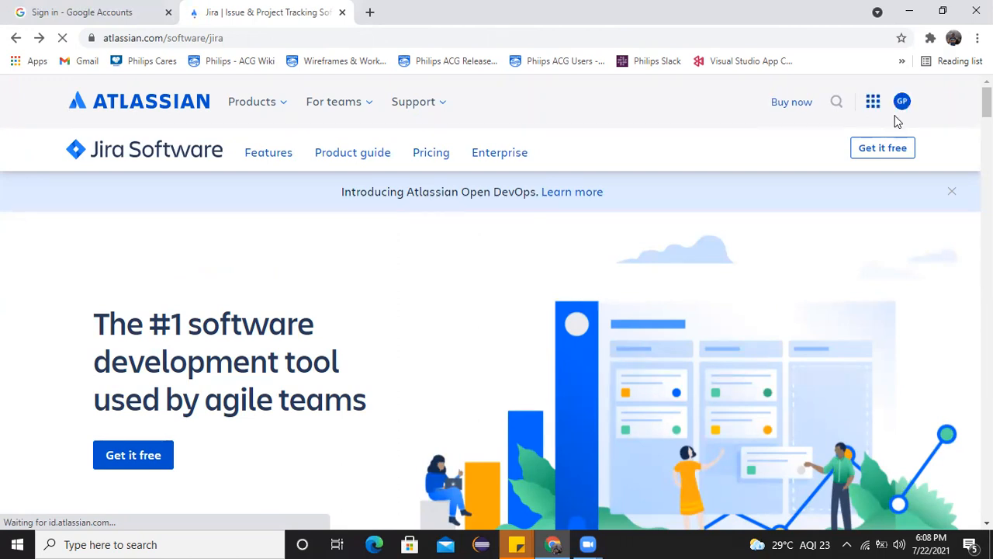
left_click(901, 108)
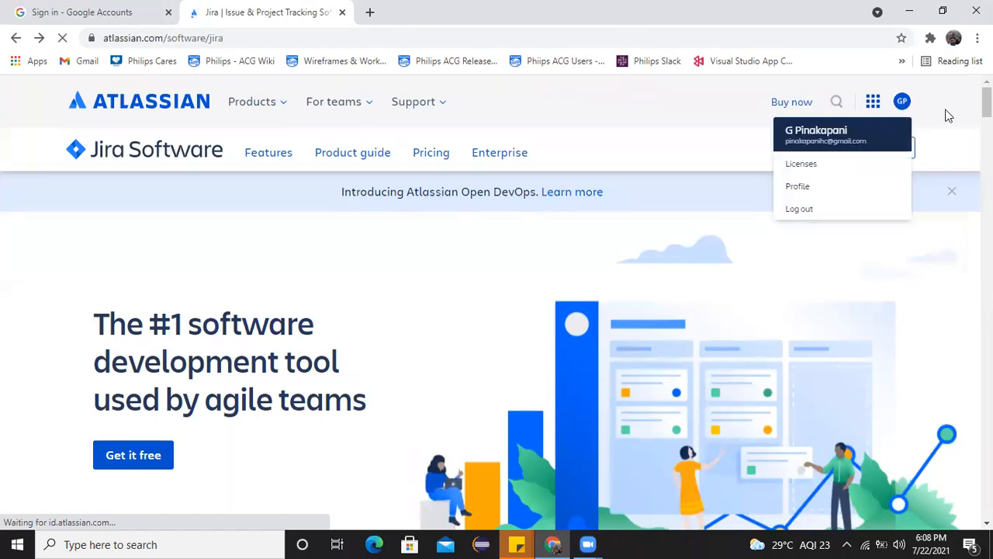
left_click(876, 104)
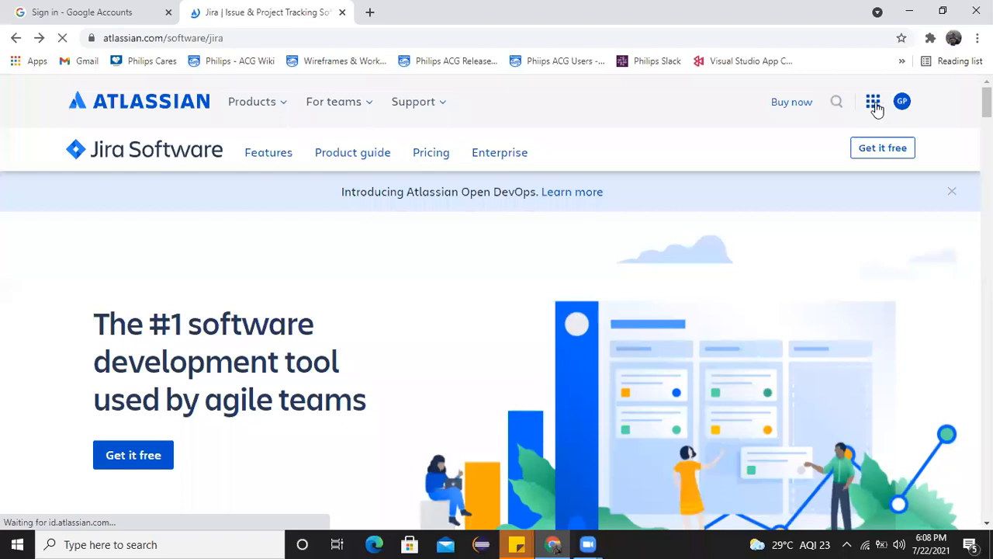
left_click(875, 107)
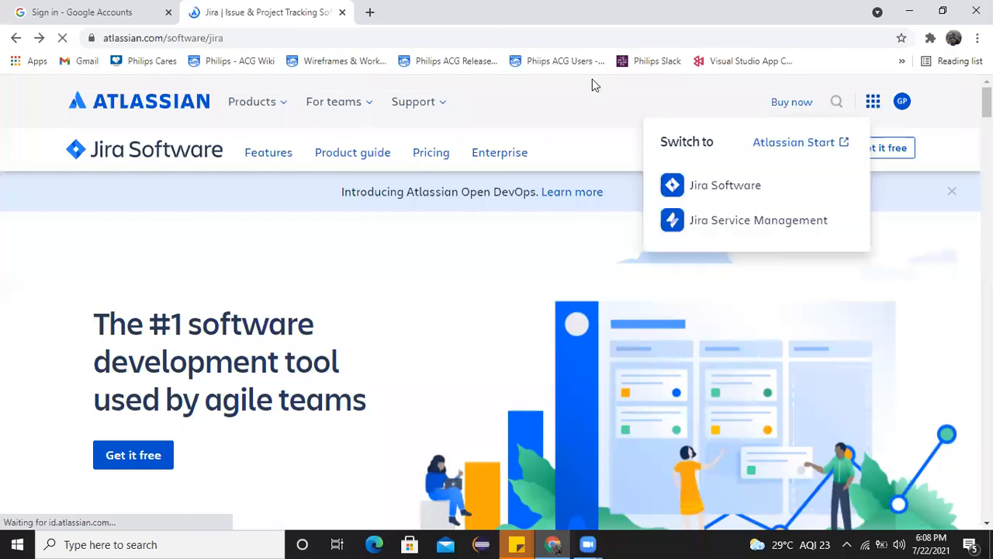
left_click(750, 187)
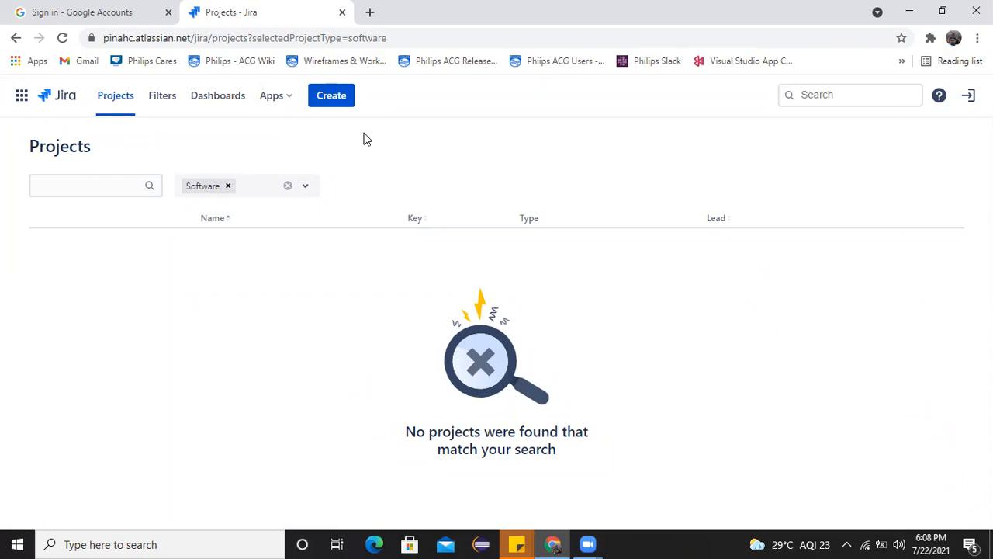
Search the web for "bugzilla" in a new browser tab and open the bugzilla.org home page
left_click(369, 11)
type("bu")
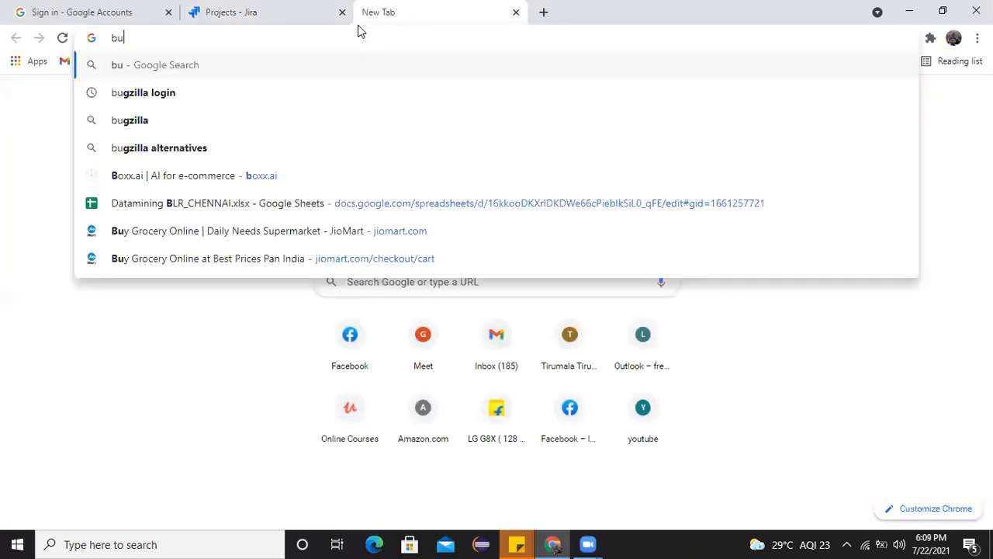
type("gzla")
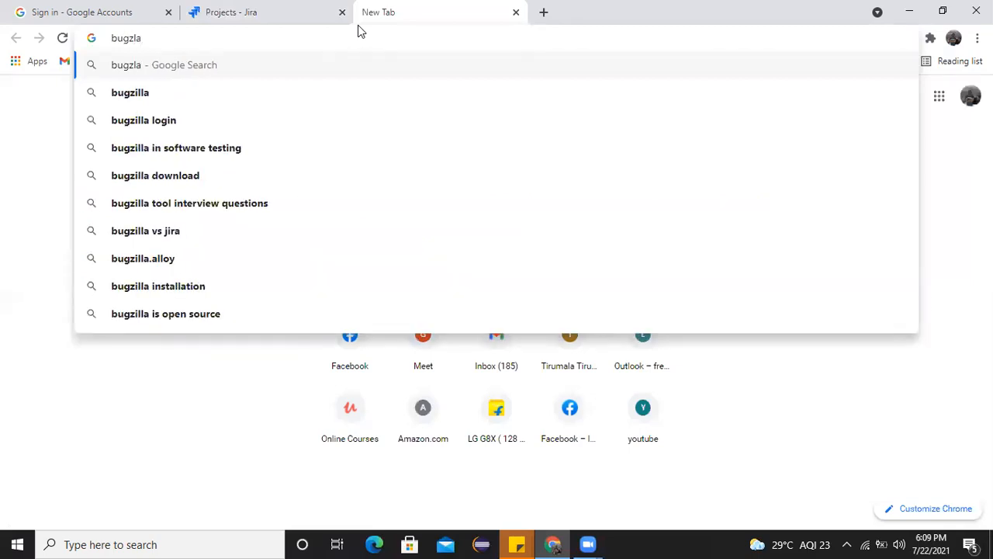
left_click(232, 92)
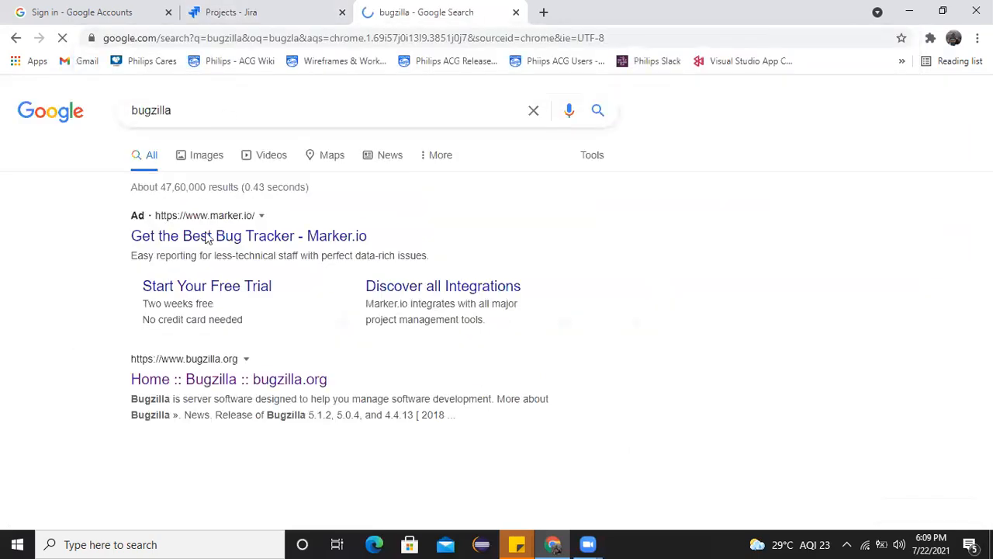
left_click(224, 383)
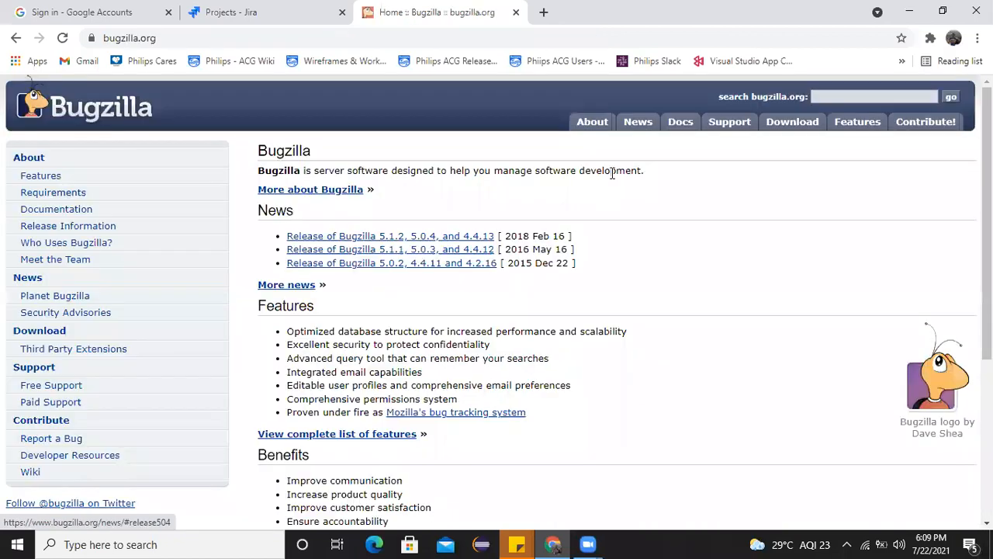